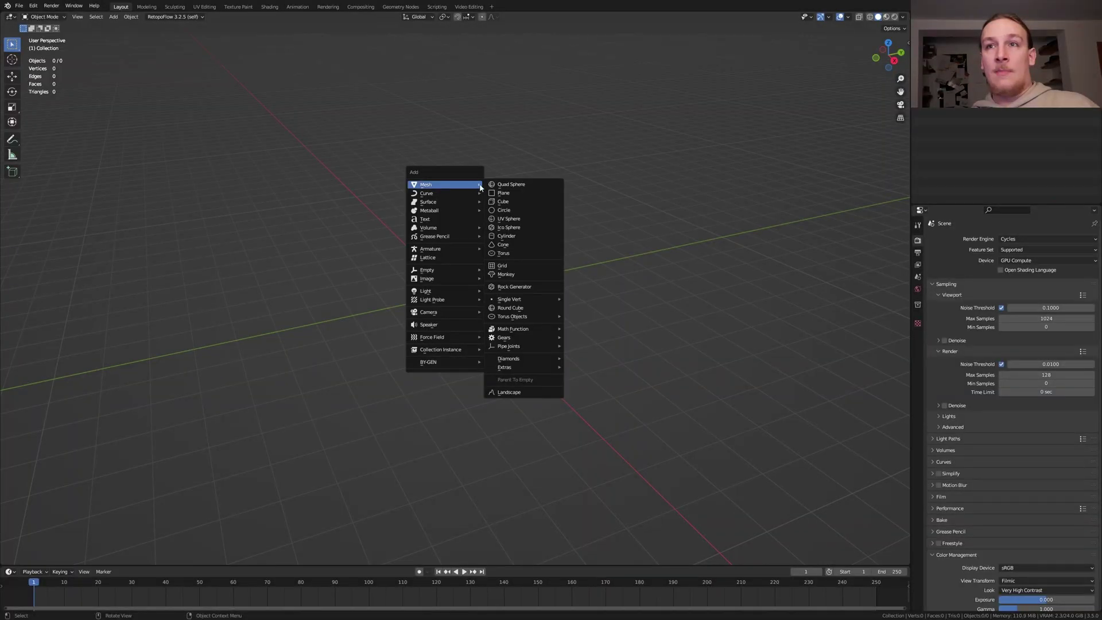
Add a plane, switch to the Geometry Nodes workspace and create a new node tree for it.
left_click(503, 193)
left_click(401, 6)
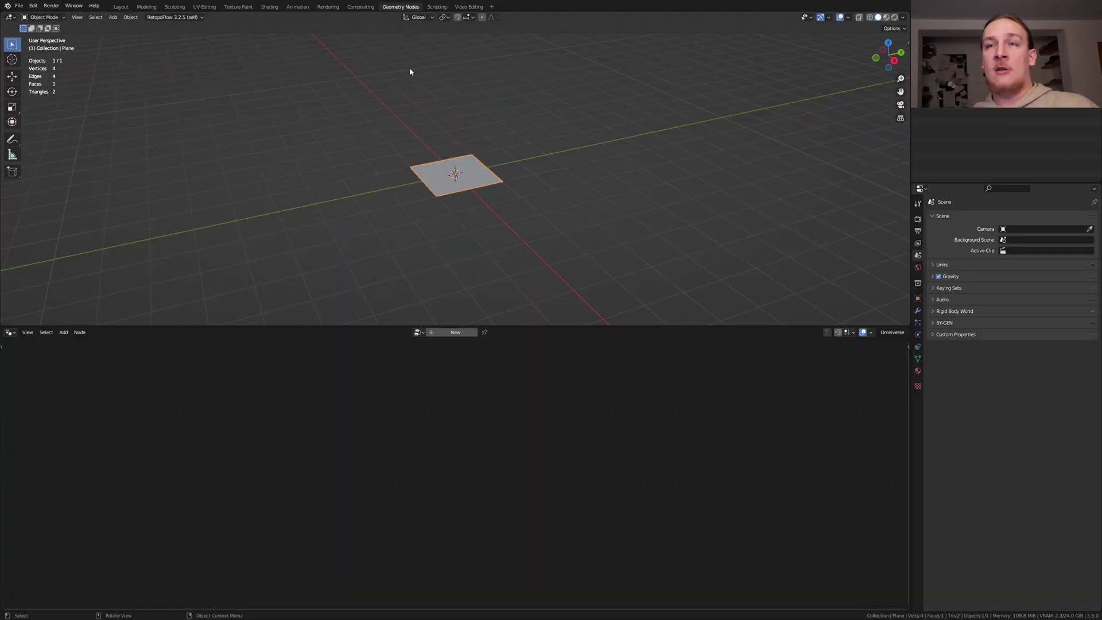
left_click(471, 332)
Add an Ico Sphere node, feed its mesh into the Group Output and set its radius to 9.5 m.
key("shift+a")
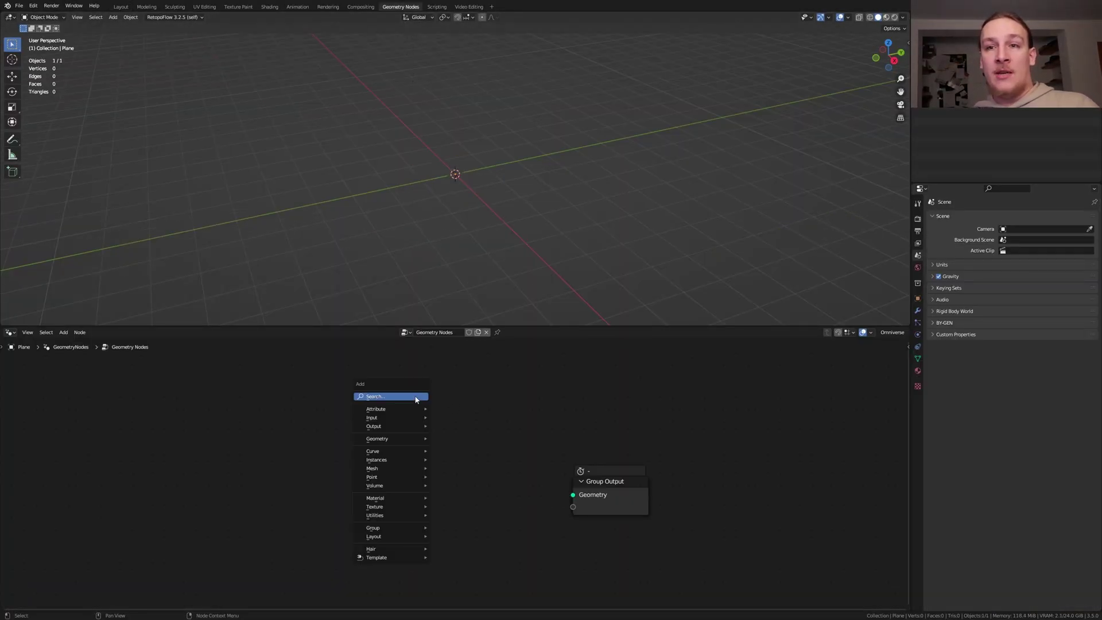
left_click(415, 396)
type("ic")
left_click(430, 410)
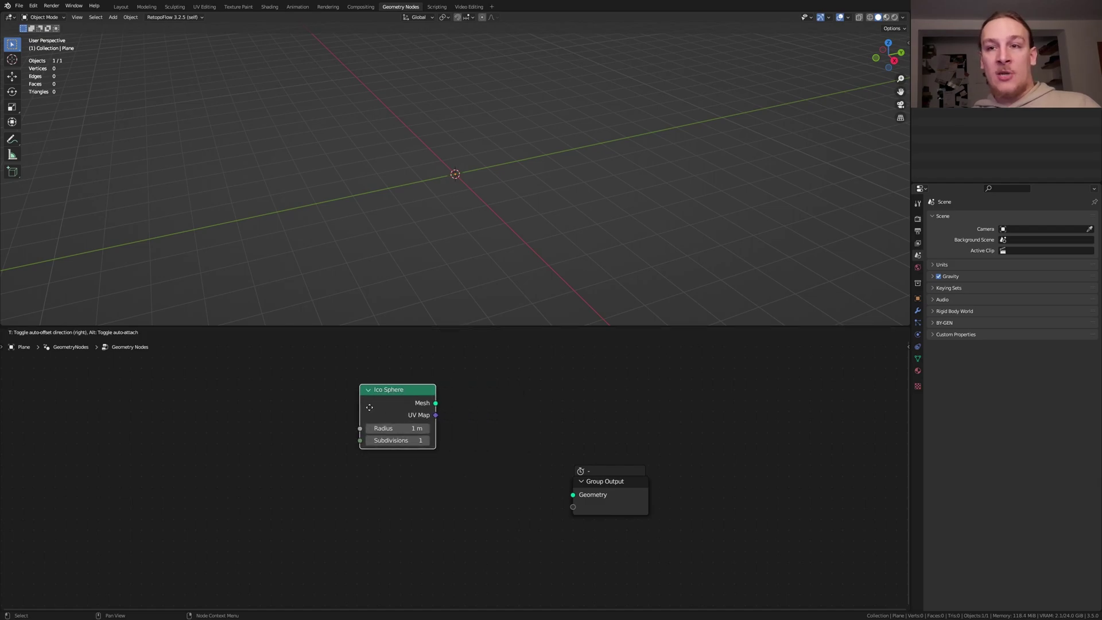
left_click(340, 428)
left_click(340, 427)
type("9")
type(".5")
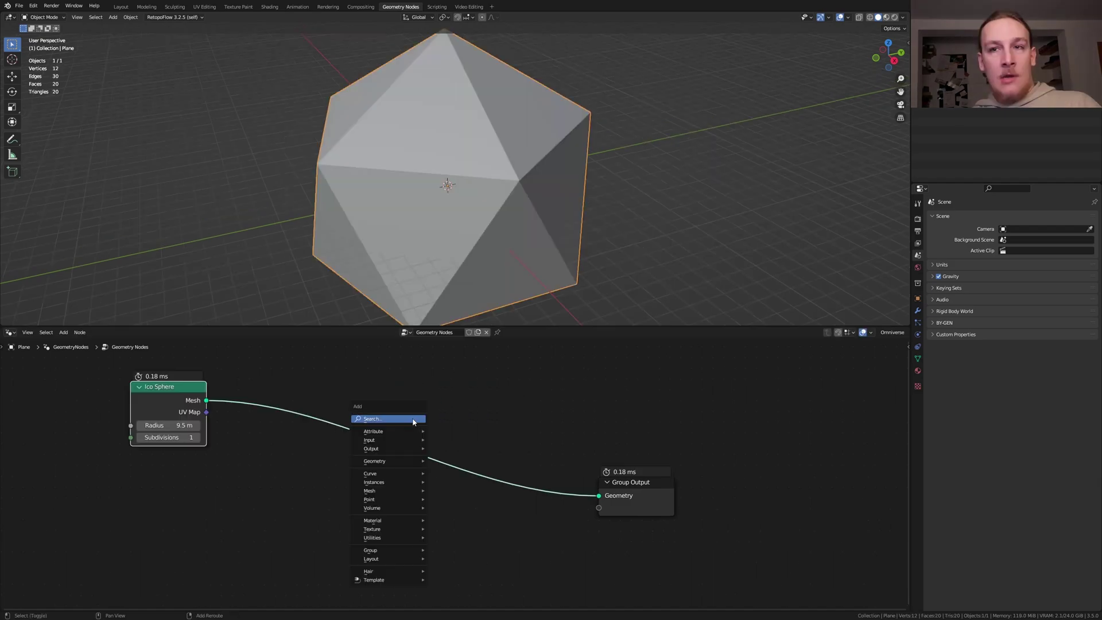
Insert an Instance on Points node after the Ico Sphere and use a Curve Line as its instance.
left_click(413, 418)
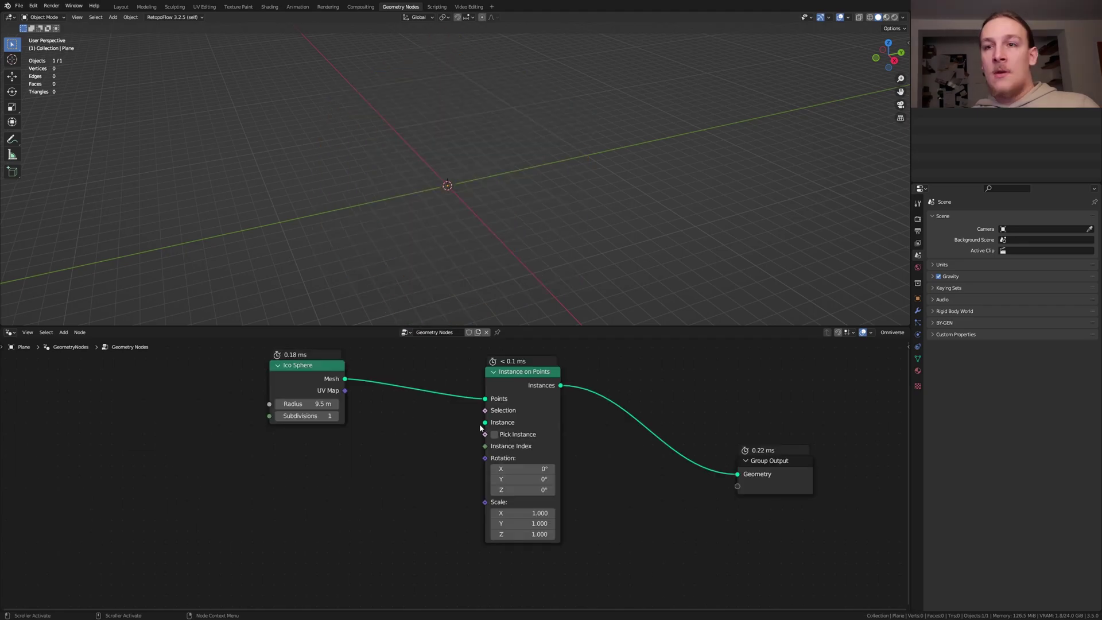
left_click_drag(485, 422, 458, 456)
type("cu")
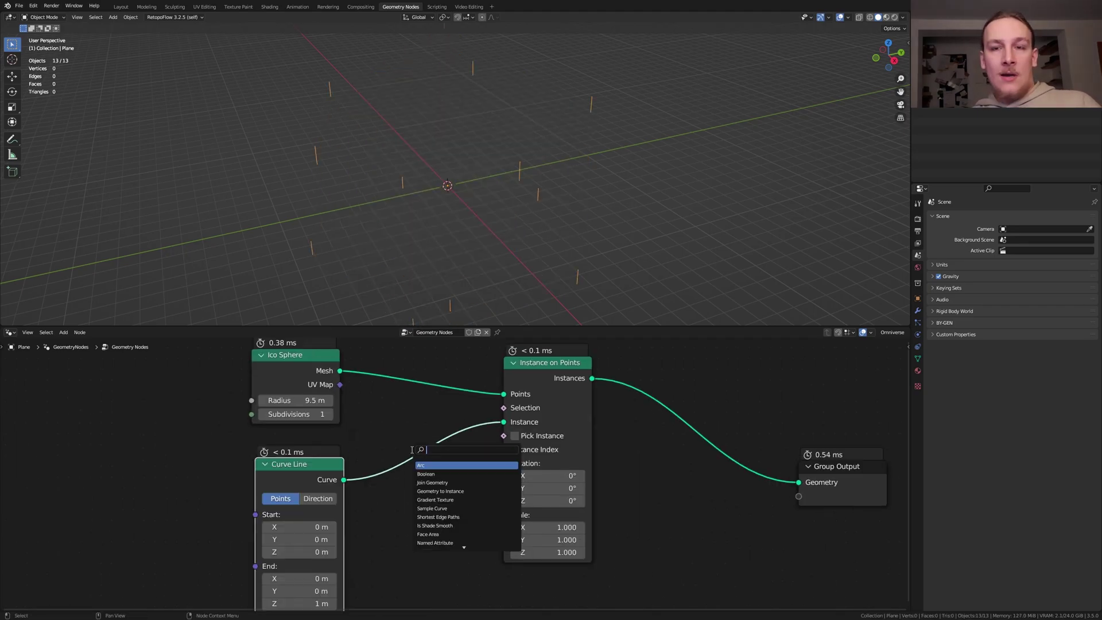
Insert a Subdivide Curve node with 25 cuts between the Curve Line and Instance on Points.
type("sub")
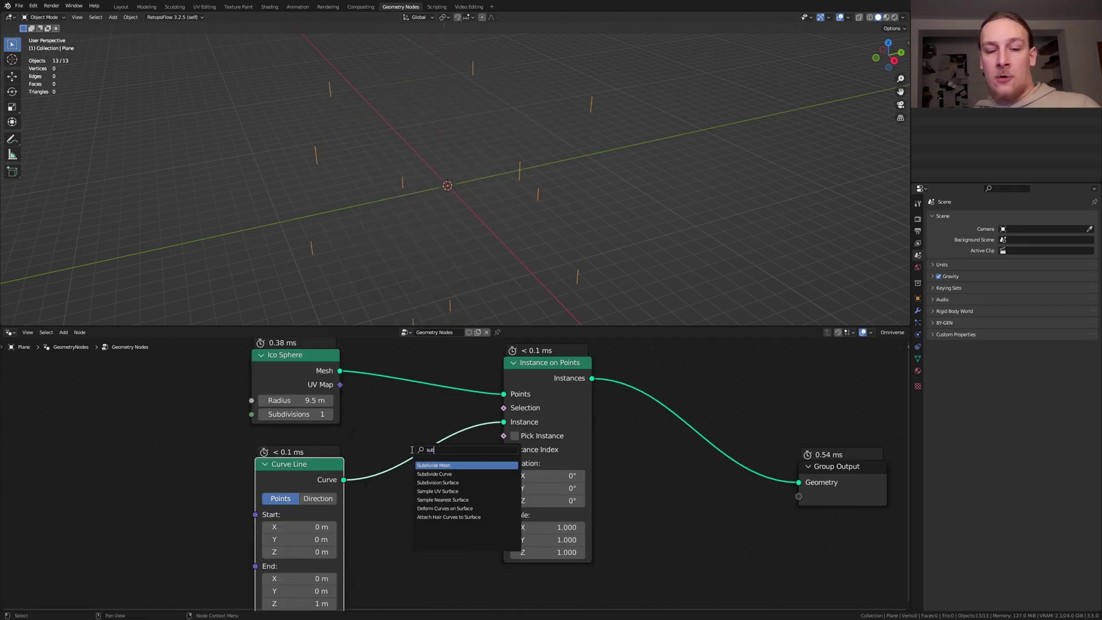
left_click(433, 473)
left_click(443, 489)
type("25")
key("Return")
Add a Normal node and connect it to the Rotation of Instance on Points.
scroll(221, 423, "down", 2)
middle_click_drag(213, 421, 413, 396)
key("shift+a")
left_click(418, 399)
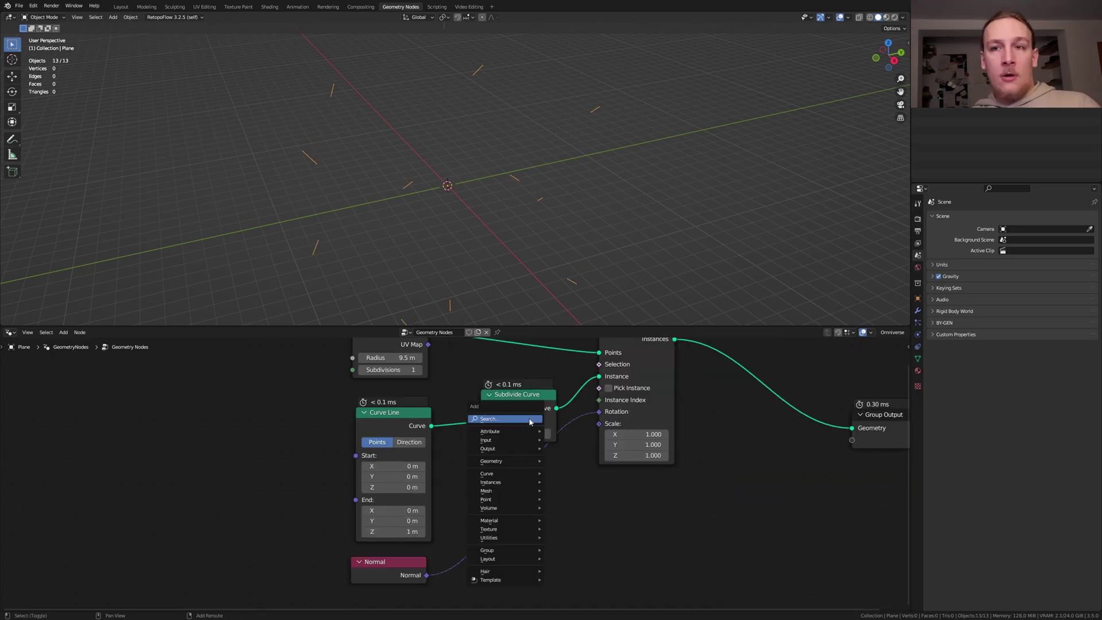
Insert an Align Euler to Vector node set to Z before the Rotation input, with the Normal feeding its Vector.
left_click(530, 419)
type("a")
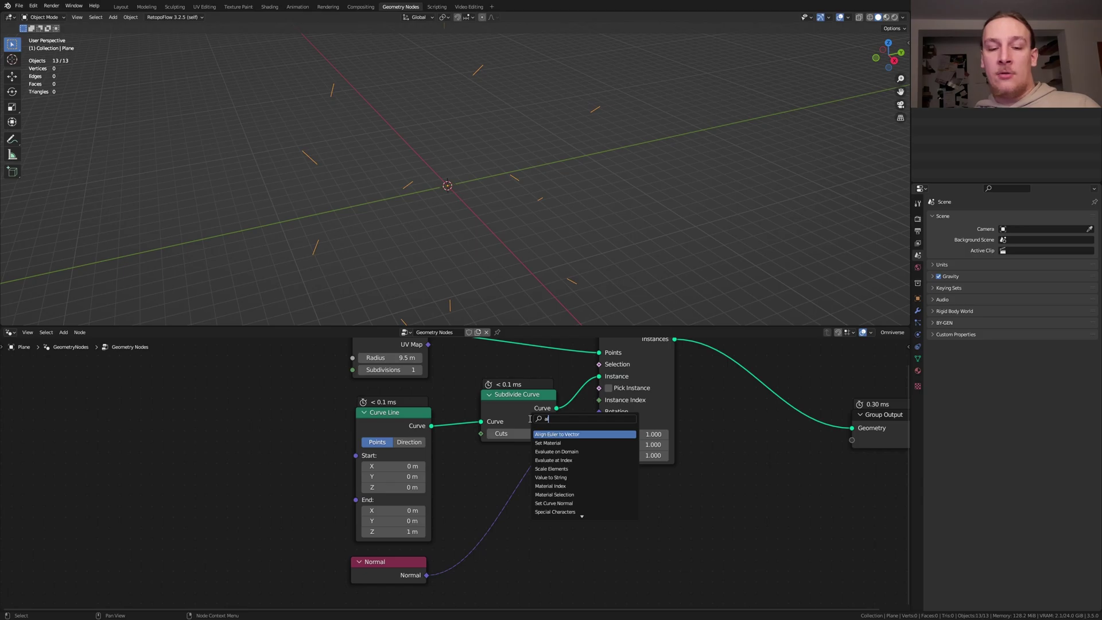
key("Return")
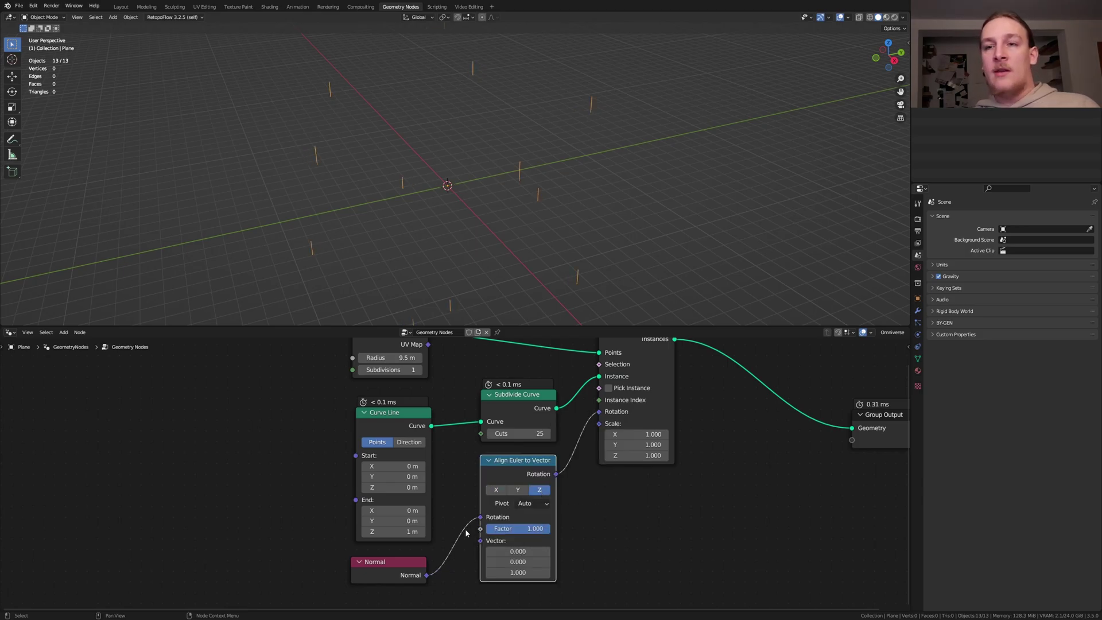
left_click_drag(480, 518, 480, 541)
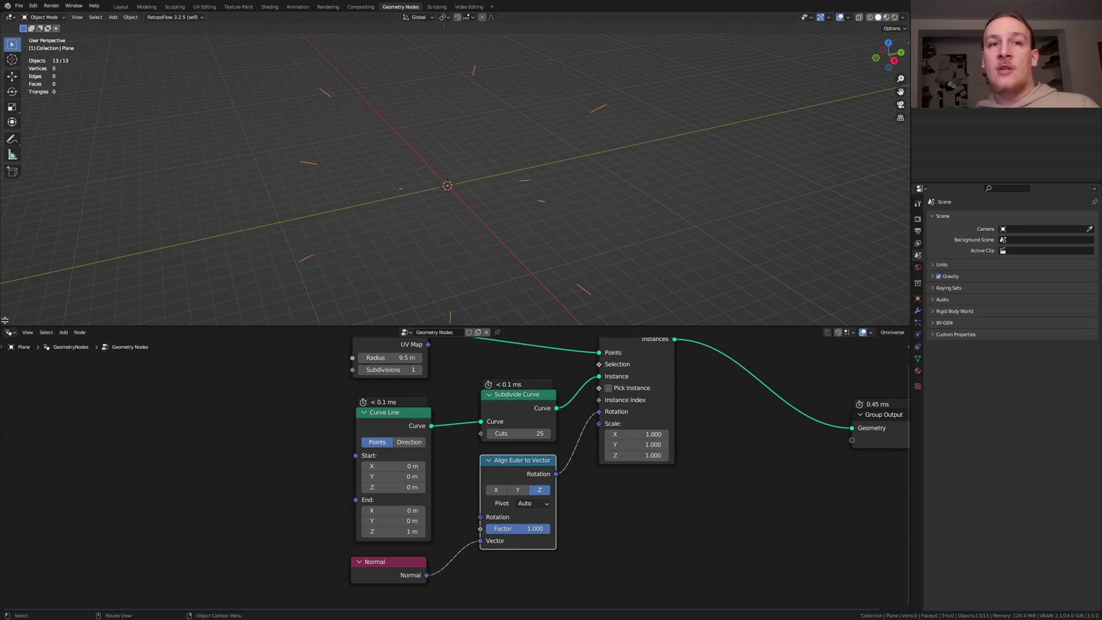
Open a timeline below the viewport and keyframe the Curve Line's End Z at 1 m on frame 1 and 50 m on frame 250.
left_click_drag(5, 320, 4, 273)
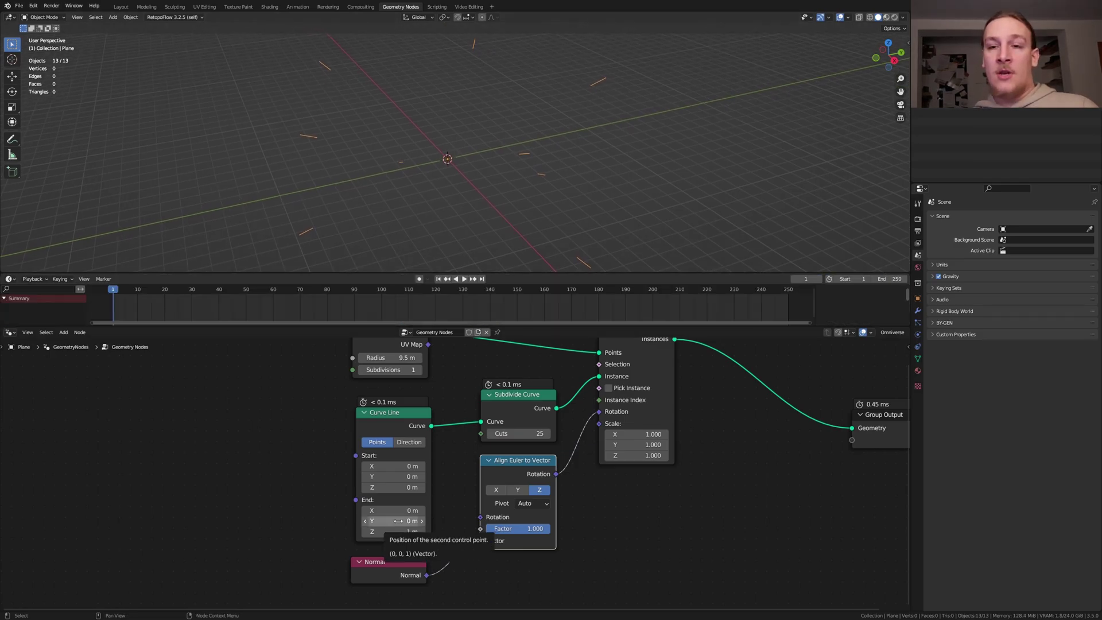
key("i")
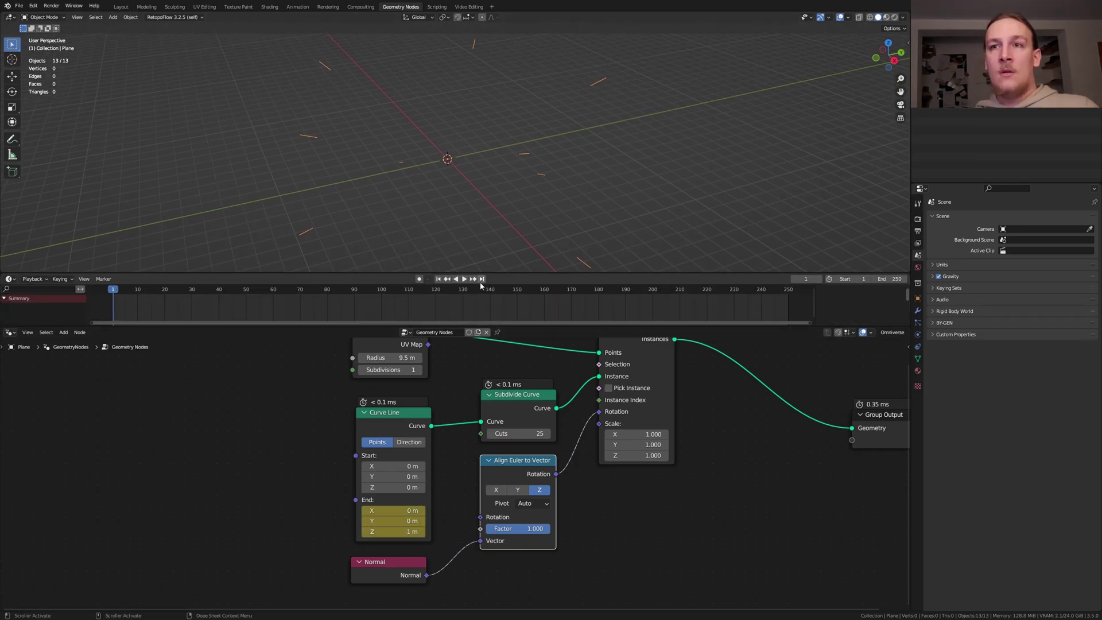
left_click(481, 278)
left_click(405, 533)
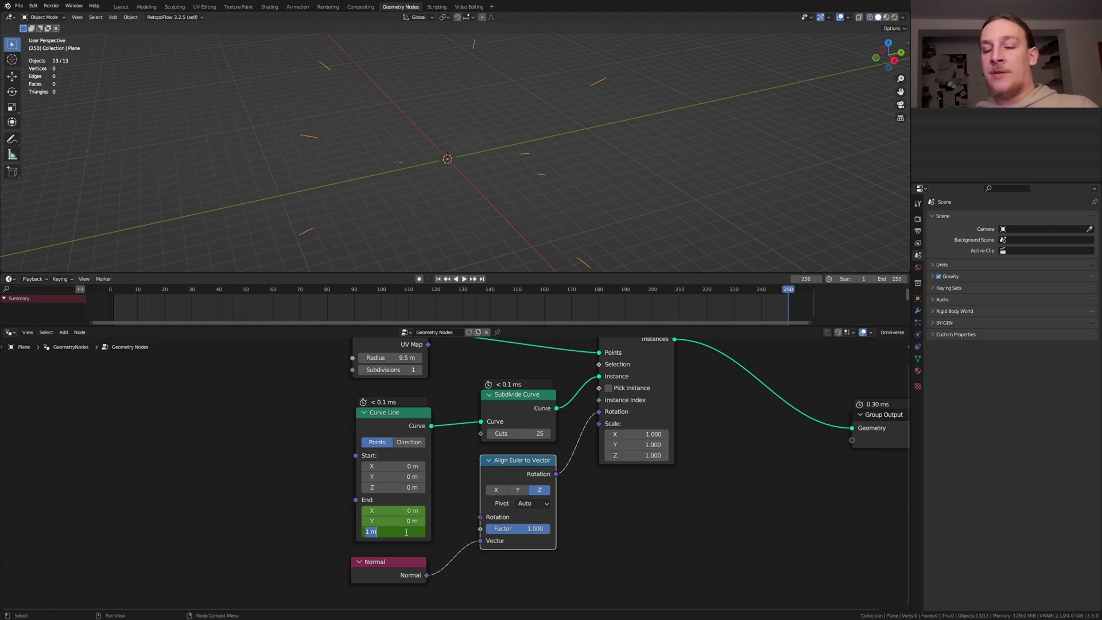
type("50")
key("Return")
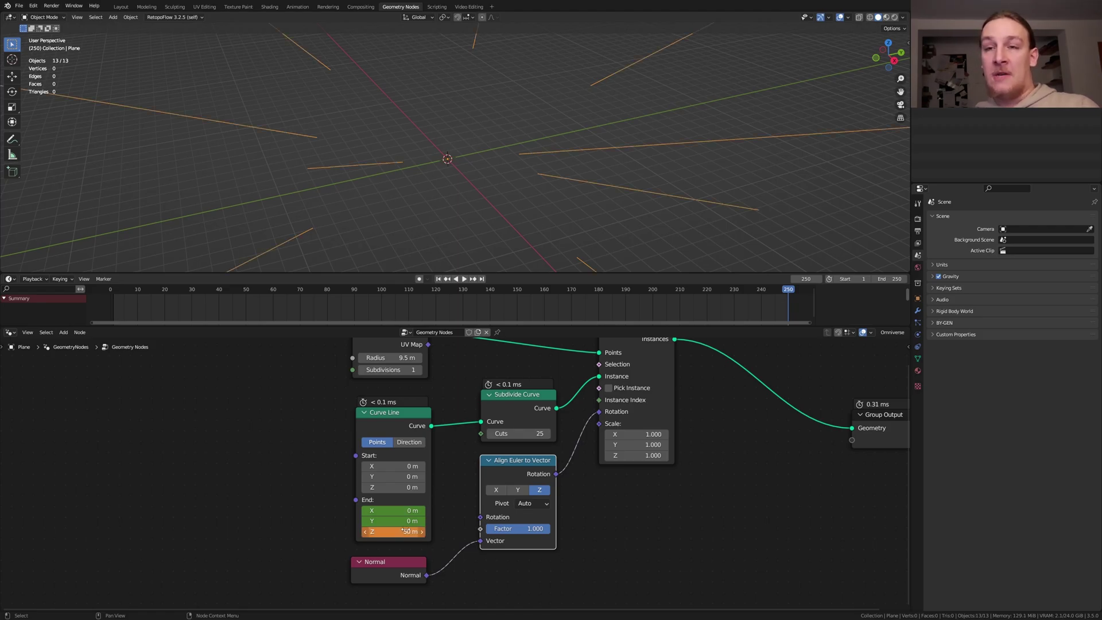
key("i")
Insert a Realize Instances node between Instance on Points and the Group Output.
middle_click_drag(806, 347, 560, 403)
key("shift+a")
left_click(560, 403)
type("re")
left_click(592, 419)
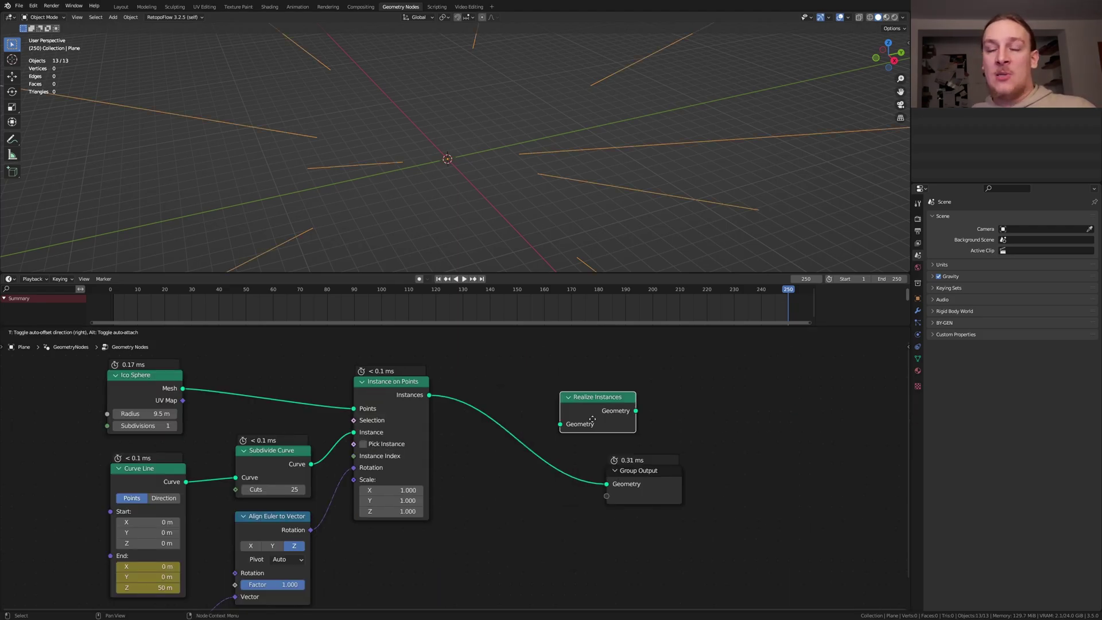
left_click(484, 418)
Insert a Set Position node between Realize Instances and the Group Output.
key("shift+a")
type("set")
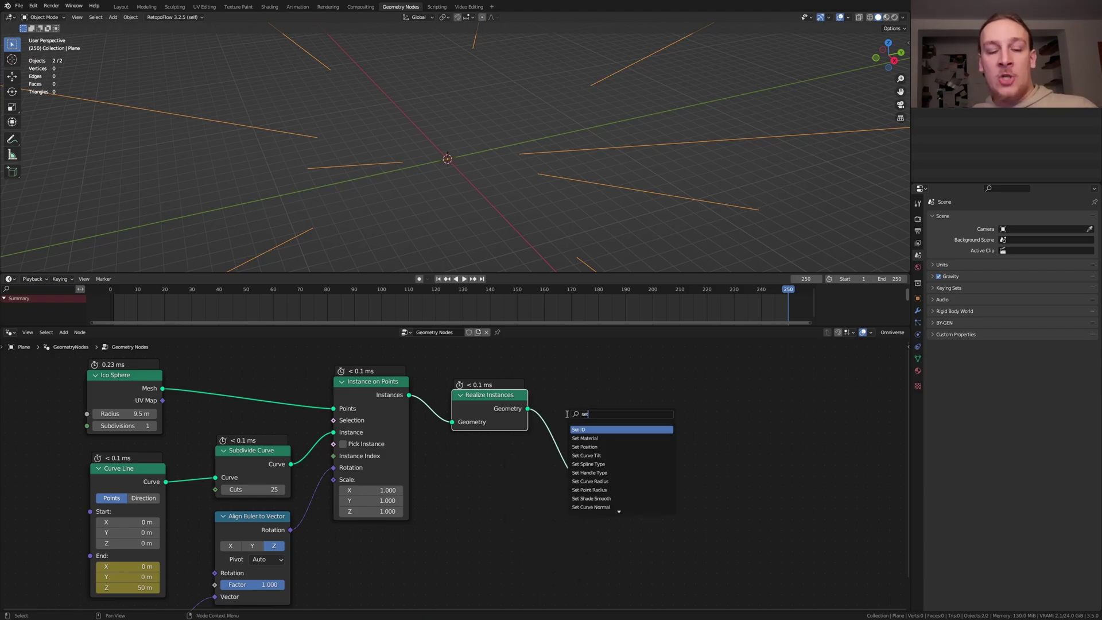
left_click(584, 447)
left_click(573, 450)
Add a Noise Texture set to 4D and connect its Color to the Offset of Set Position.
key("shift+a")
type("no")
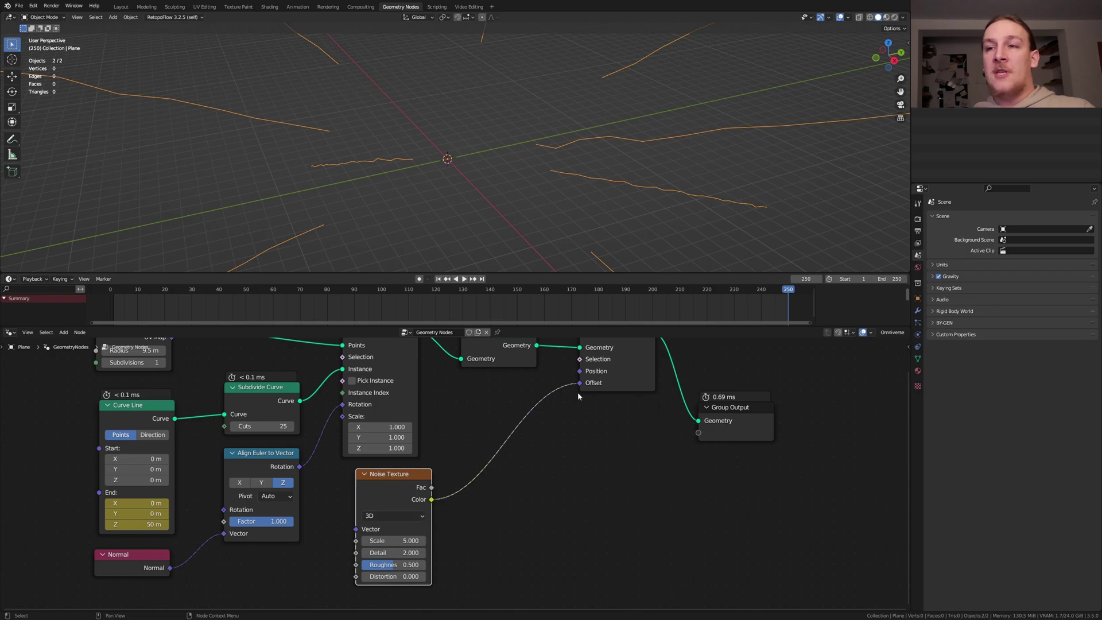
left_click(393, 515)
left_click(390, 563)
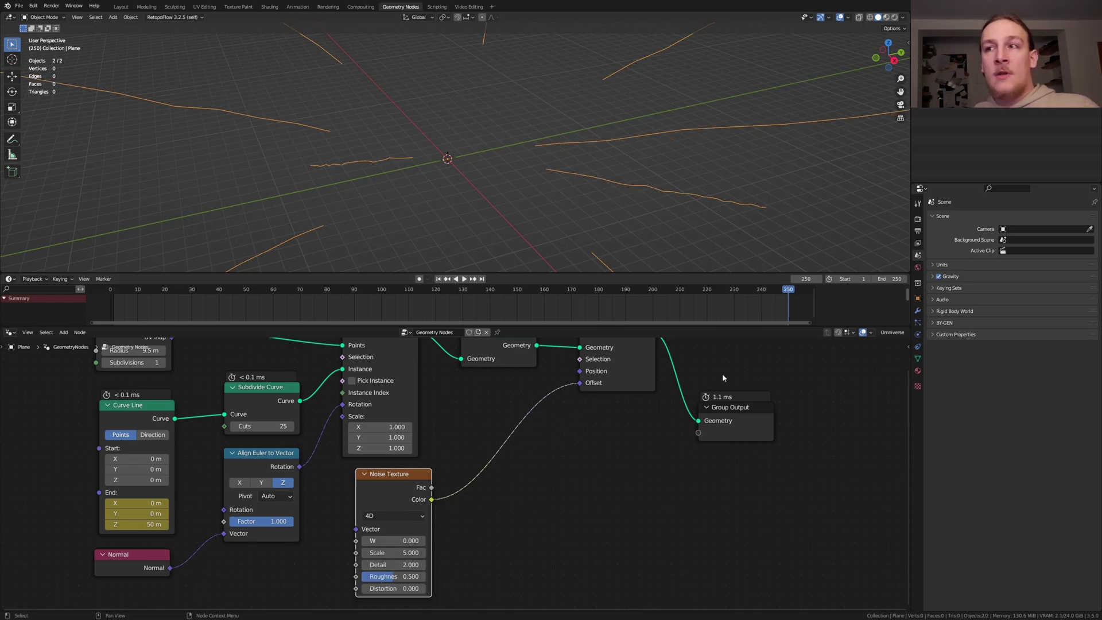
Keyframe the Noise Texture's W at 20 on frame 250 and set its Scale to 0.6.
left_click(407, 540)
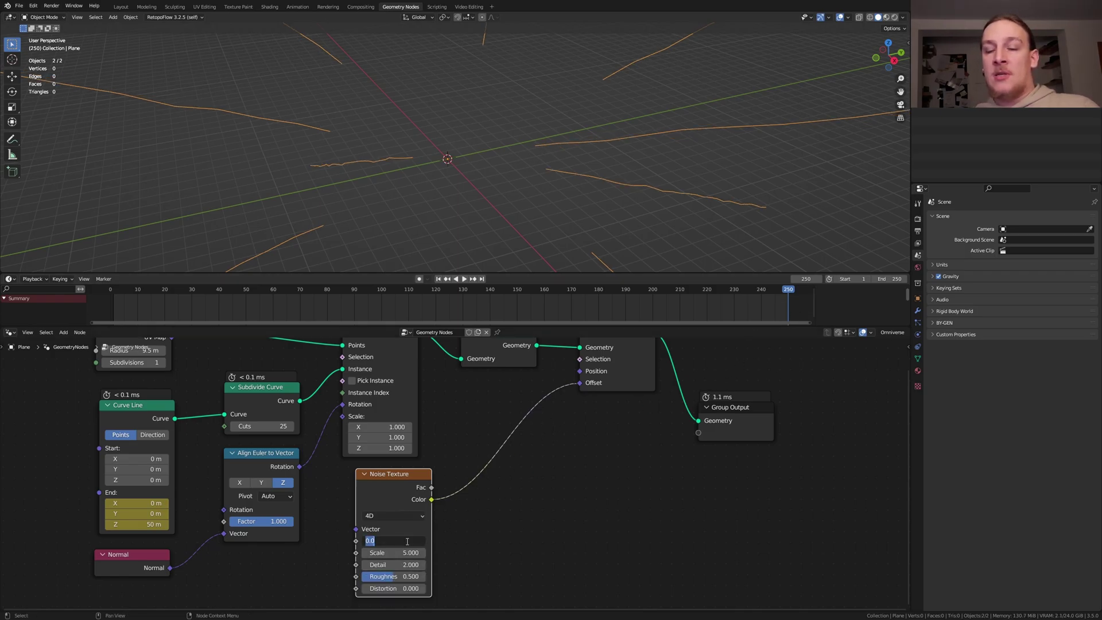
type("20")
key("Return")
key("i")
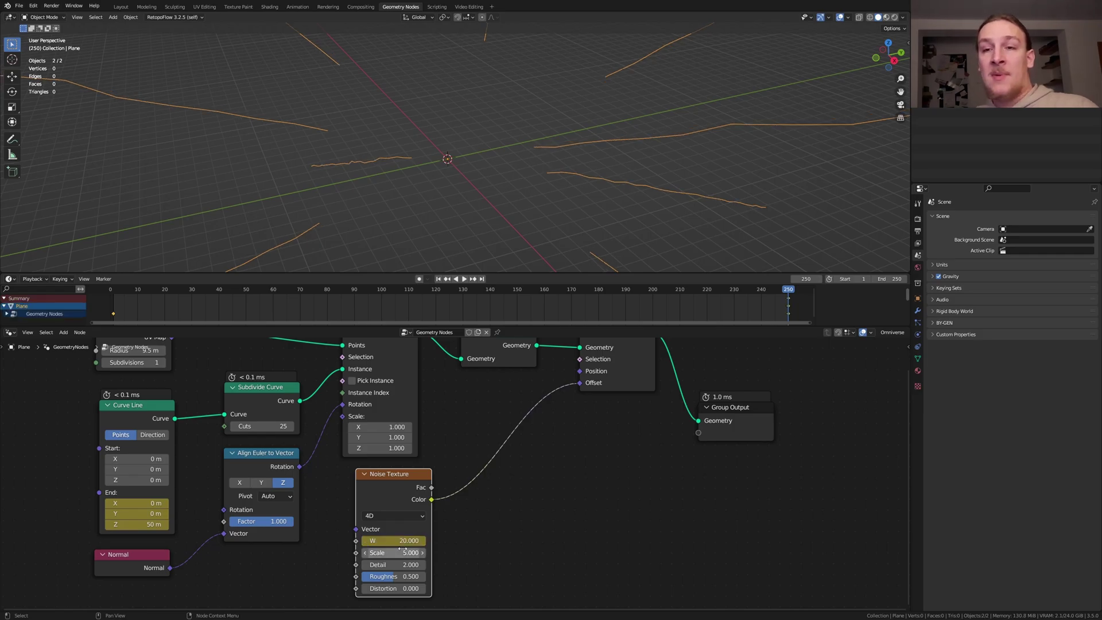
left_click(398, 552)
type("0.6")
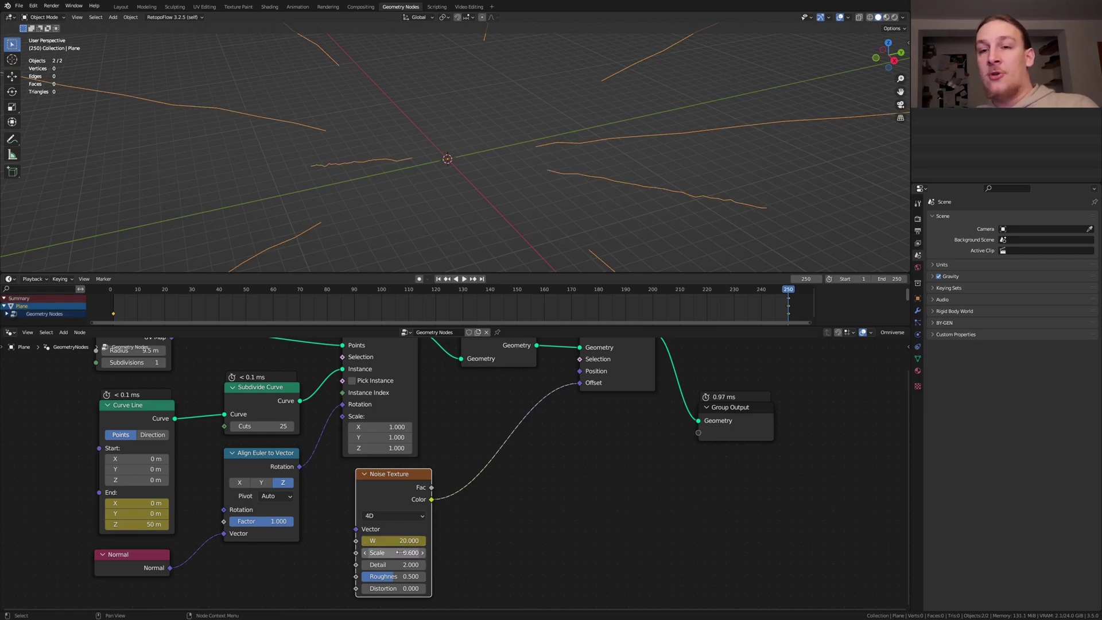
key("Return")
Keyframe the Noise Texture's W at 0 on frame 1.
left_click(438, 278)
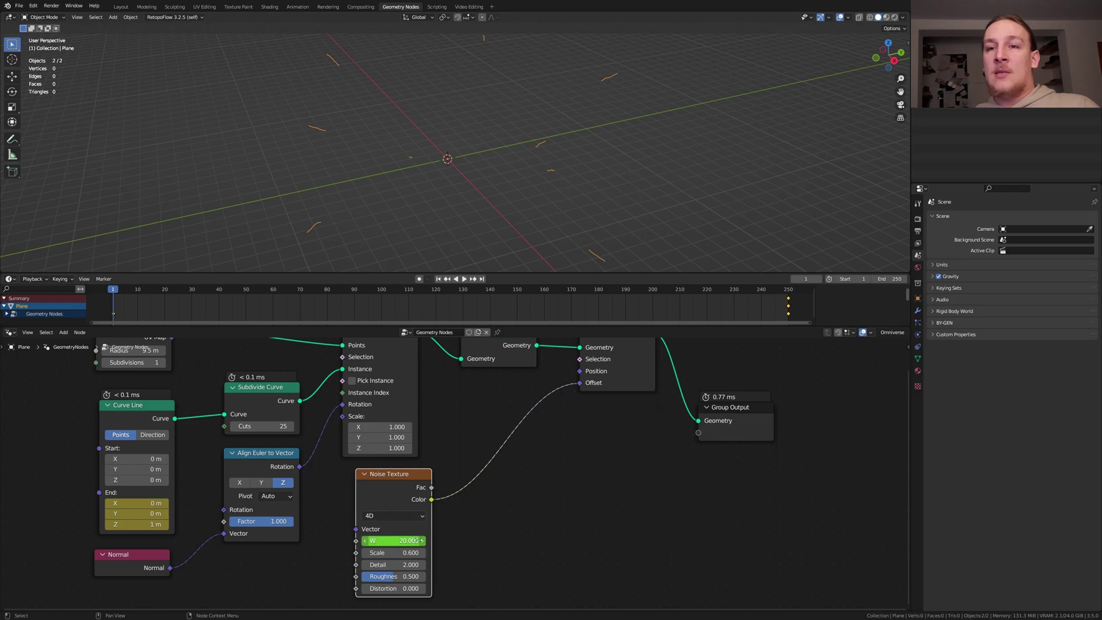
left_click(413, 540)
type("0.005")
key("Return")
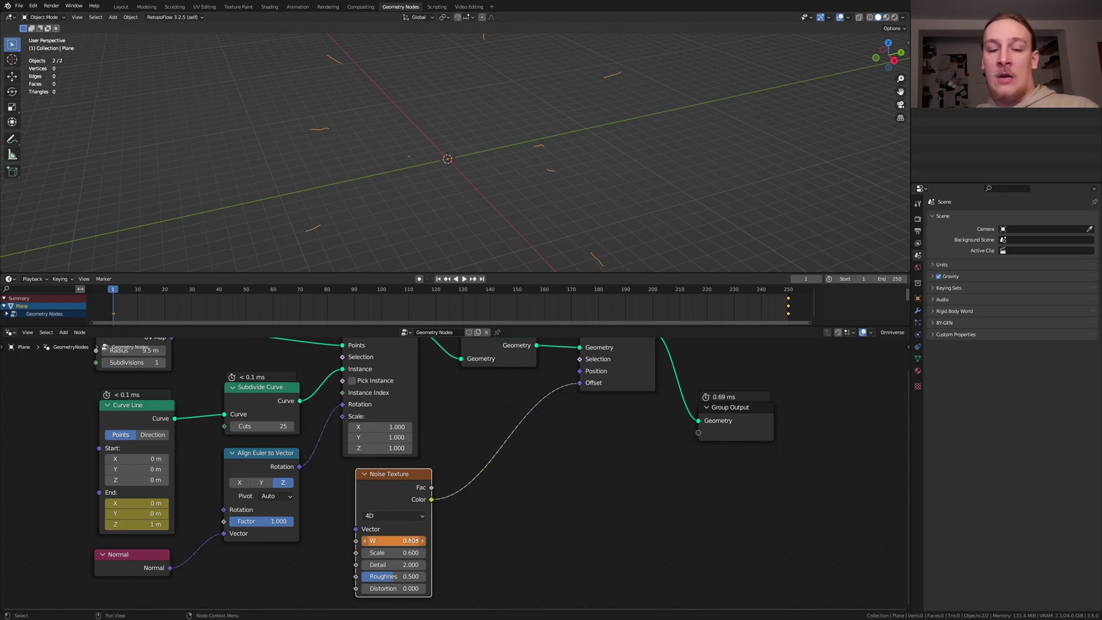
key("i")
Set the Ico Sphere's subdivisions to 4.
middle_click_drag(141, 362, 266, 415)
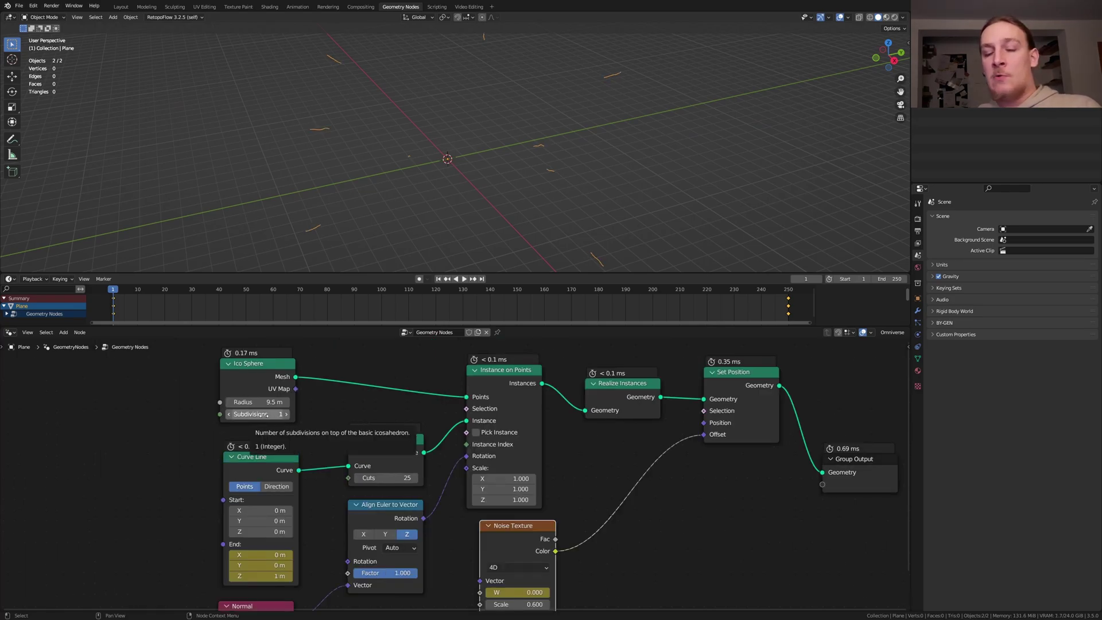
left_click(267, 415)
type("4")
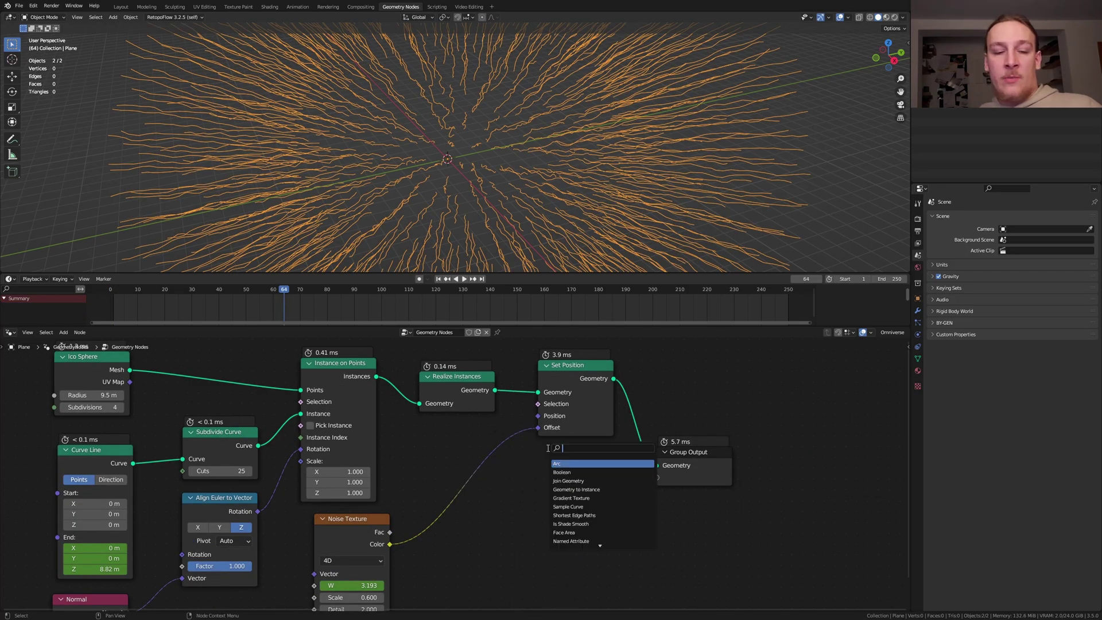
Insert a vector Add node between the Noise Texture and Set Position, with all three vector values at -0.5.
left_click(580, 482)
left_click(484, 456)
left_click_drag(492, 517, 491, 539)
type("-")
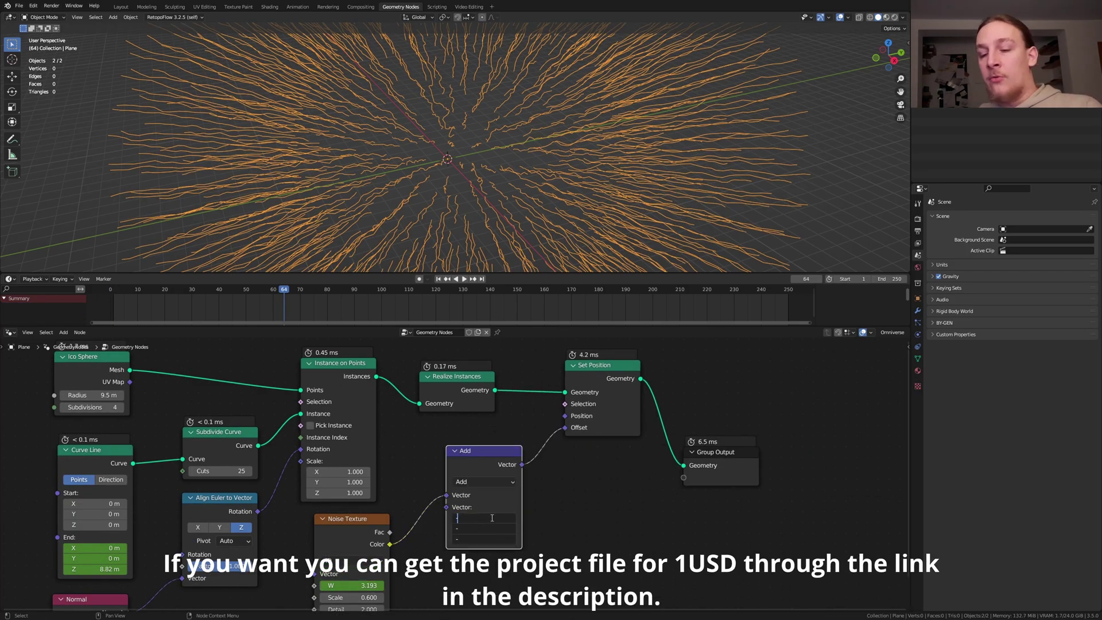
type("-.5")
key("Return")
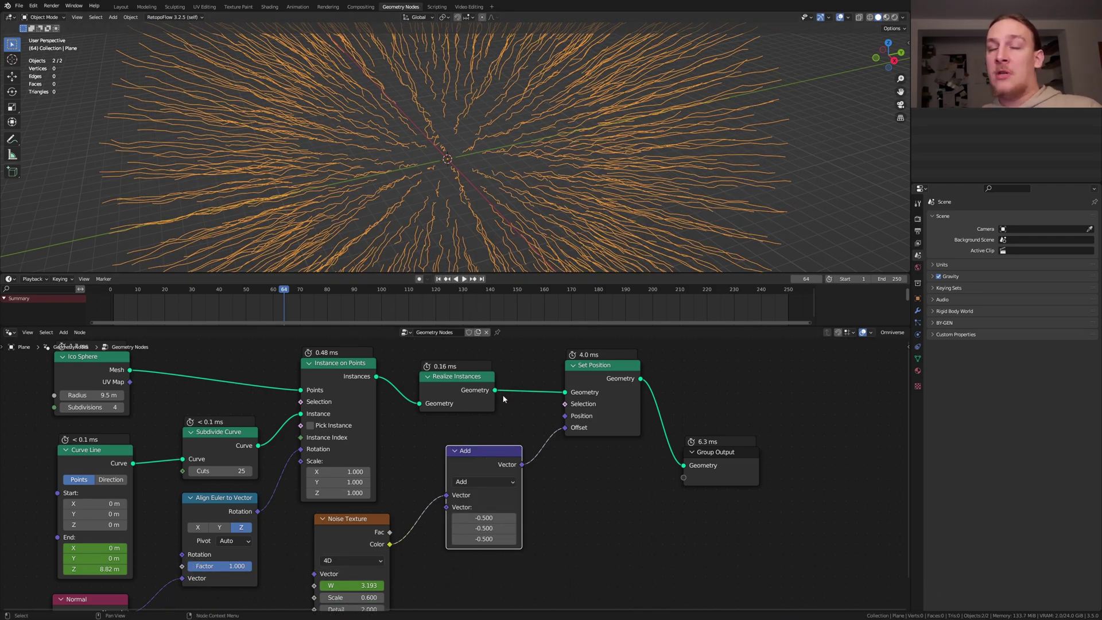
Duplicate the Instance on Points node and insert the copy between Set Position and the Group Output.
middle_click_drag(503, 399, 457, 401)
left_click(312, 387)
key("shift+d")
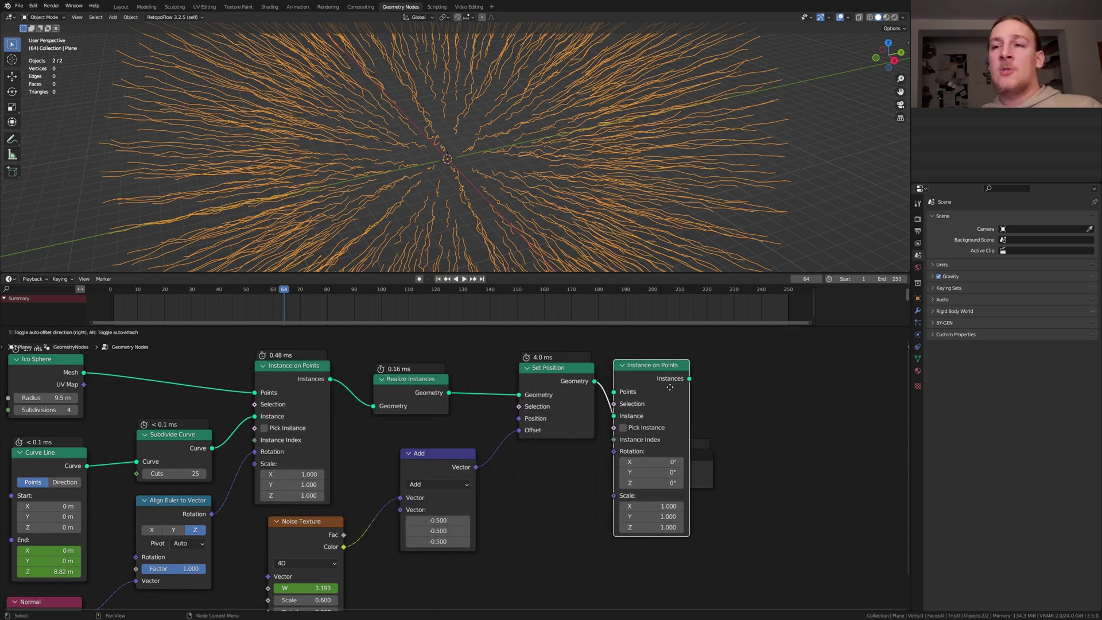
left_click(666, 384)
middle_click_drag(586, 390, 615, 403)
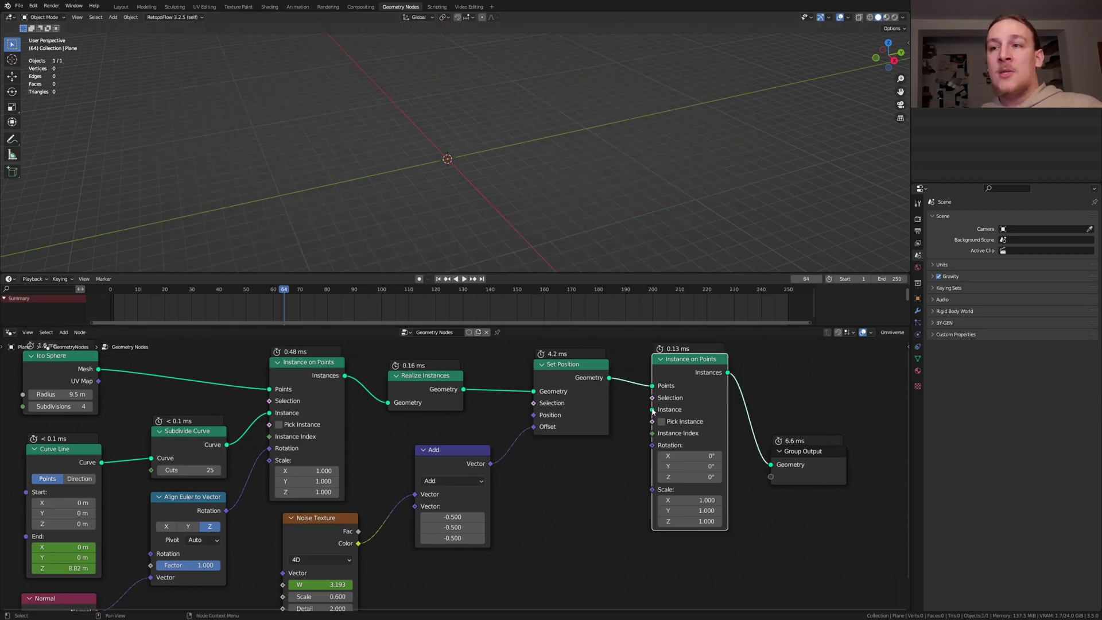
Add a Cube node as the instance of the second Instance on Points node.
left_click_drag(652, 409, 616, 477)
type("c")
type("u")
Insert a Subdivision Surface node at level 4 between the Cube and the second Instance on Points, and mute it.
key("shift+a")
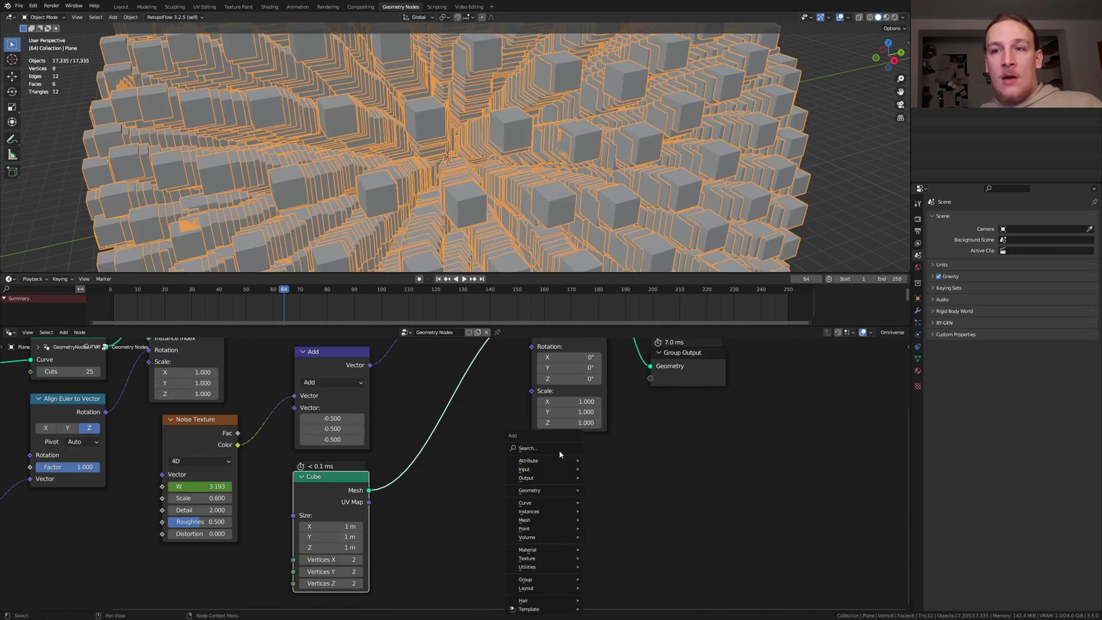
left_click(559, 449)
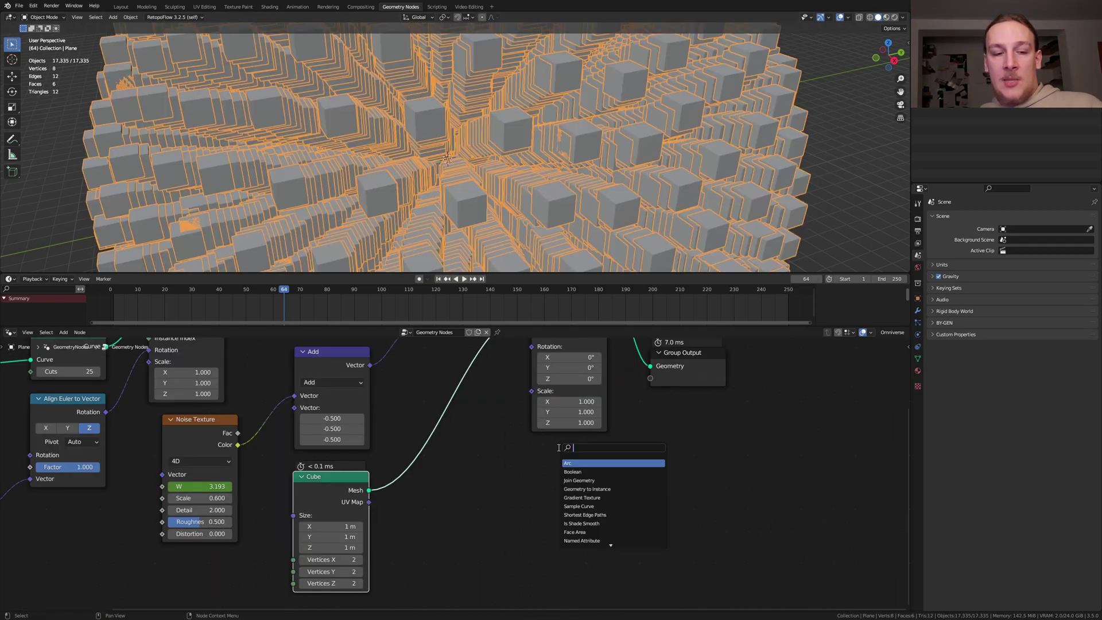
type("sub")
left_click(584, 481)
left_click(589, 533)
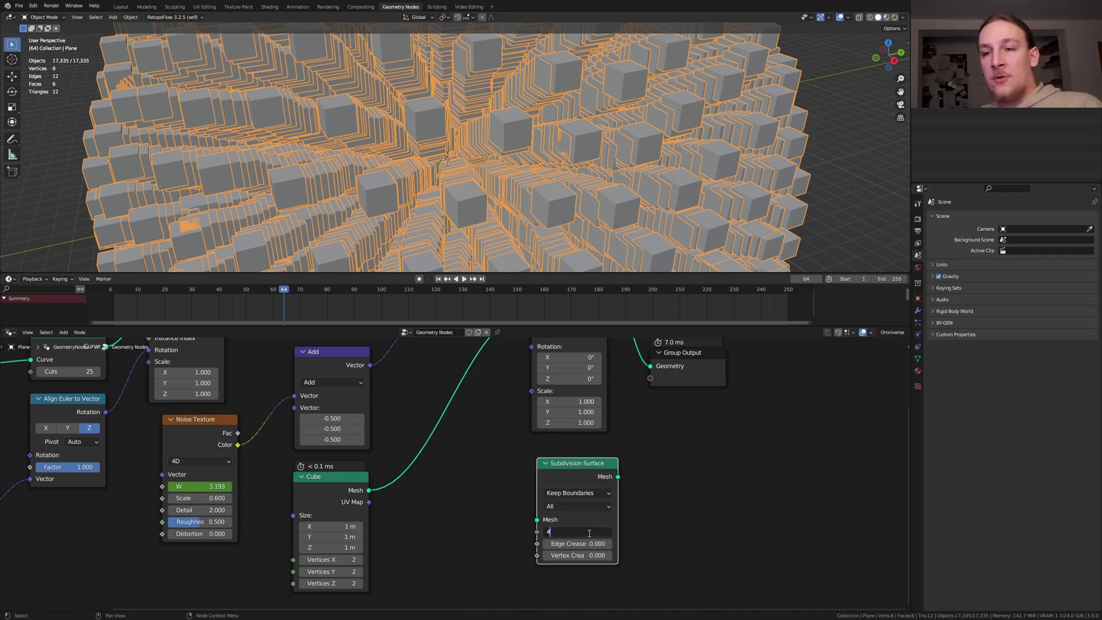
type("4")
key("Return")
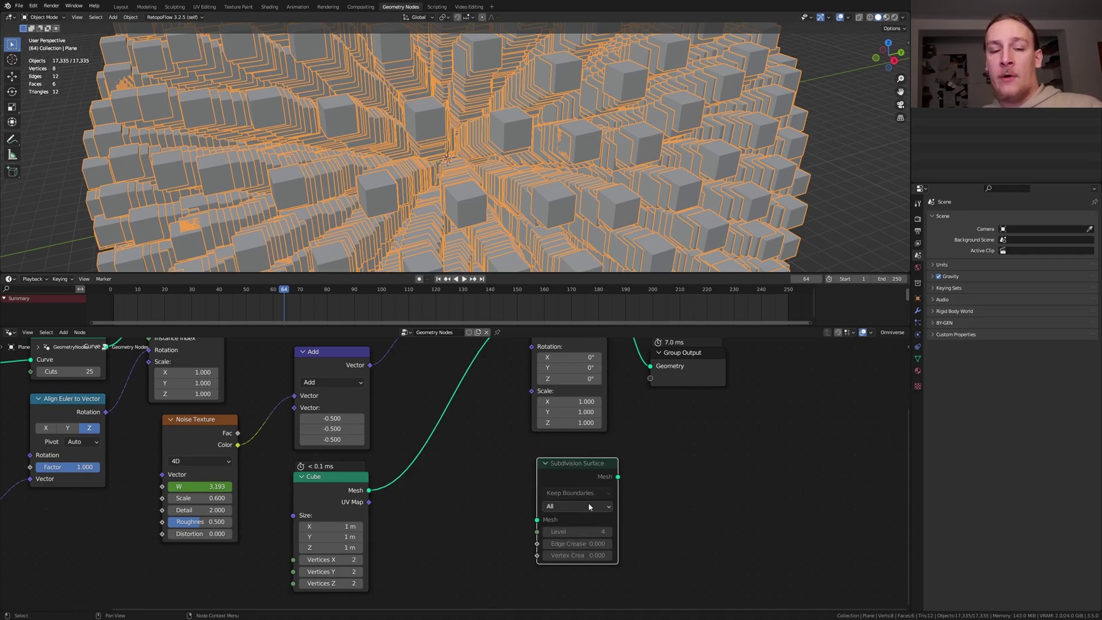
left_click_drag(585, 467, 465, 405)
middle_click_drag(547, 479, 556, 527)
scroll(557, 526, "up", 1)
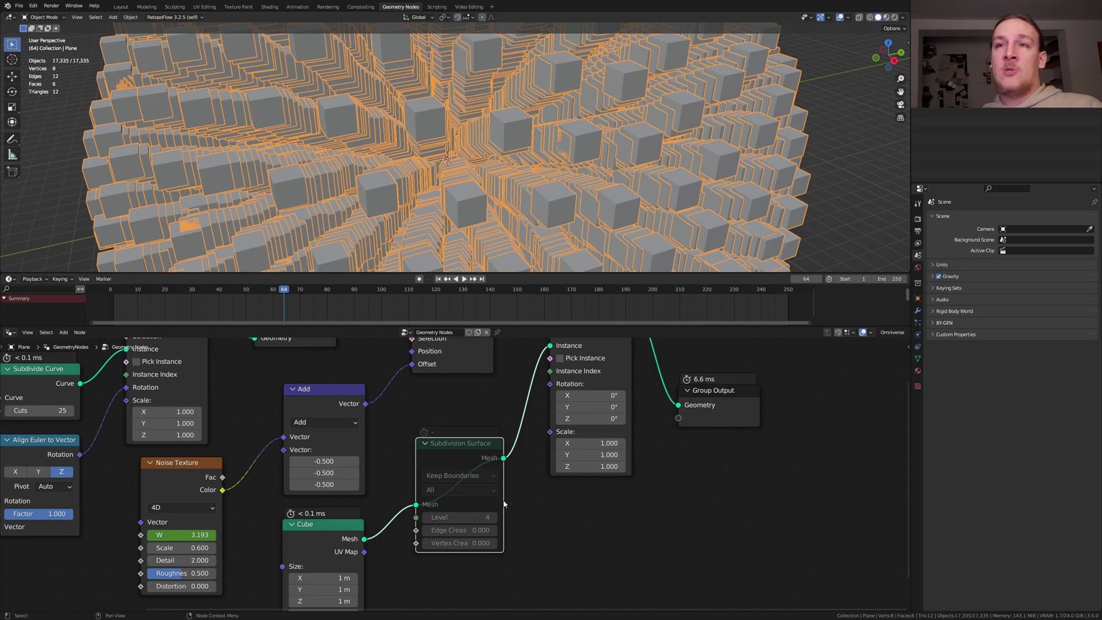
Insert a Capture Attribute node set to Vector between the Ico Sphere and the first Instance on Points node.
key("Home")
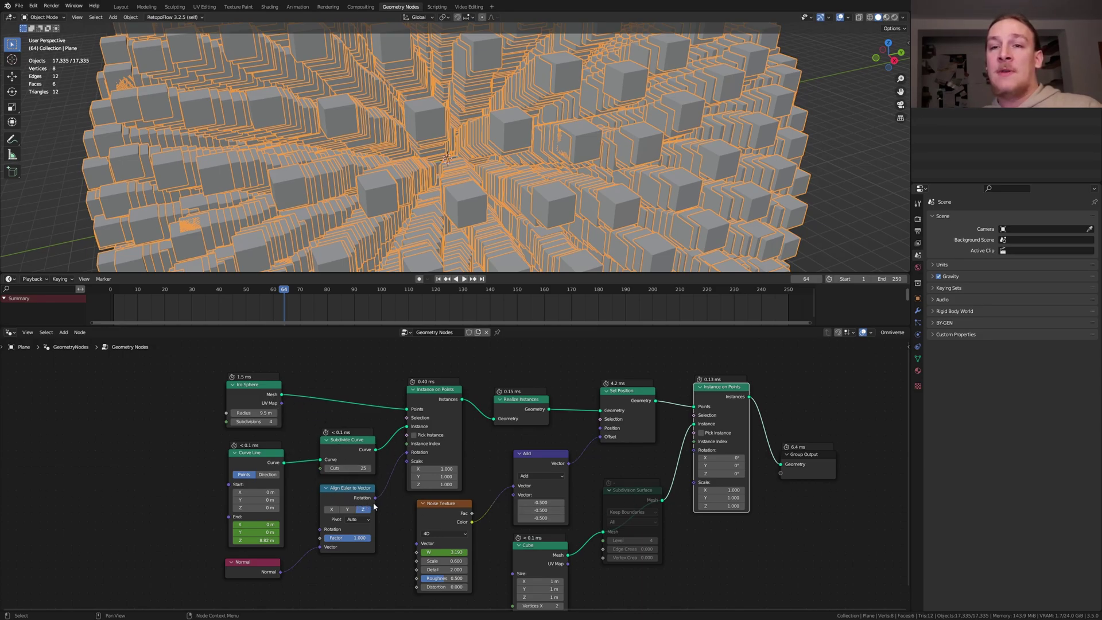
left_click_drag(376, 498, 591, 386)
type("c")
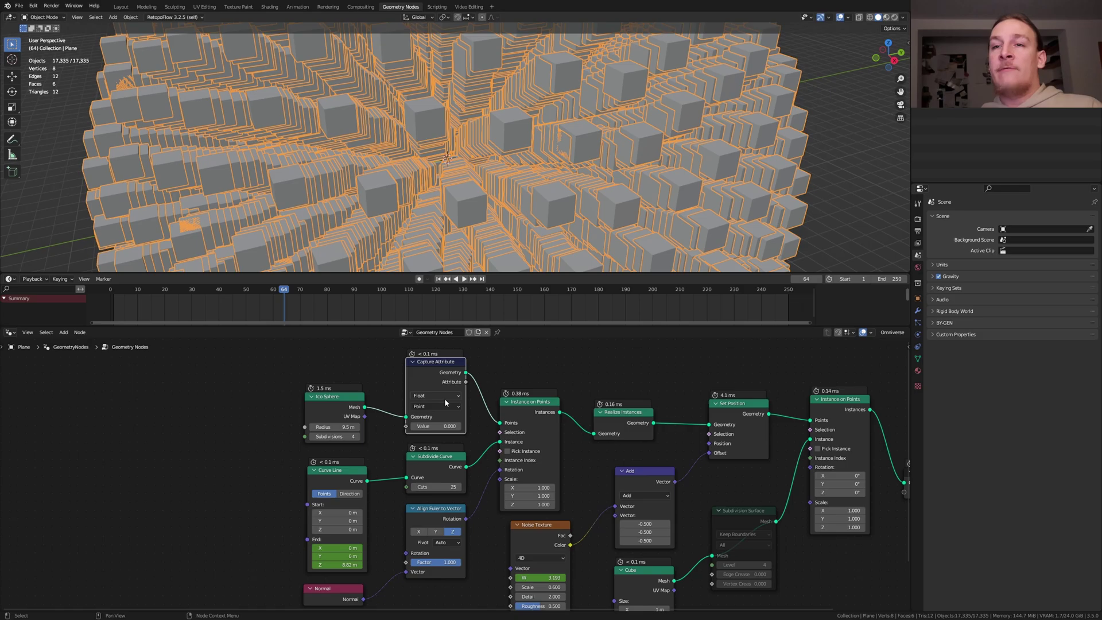
left_click(444, 398)
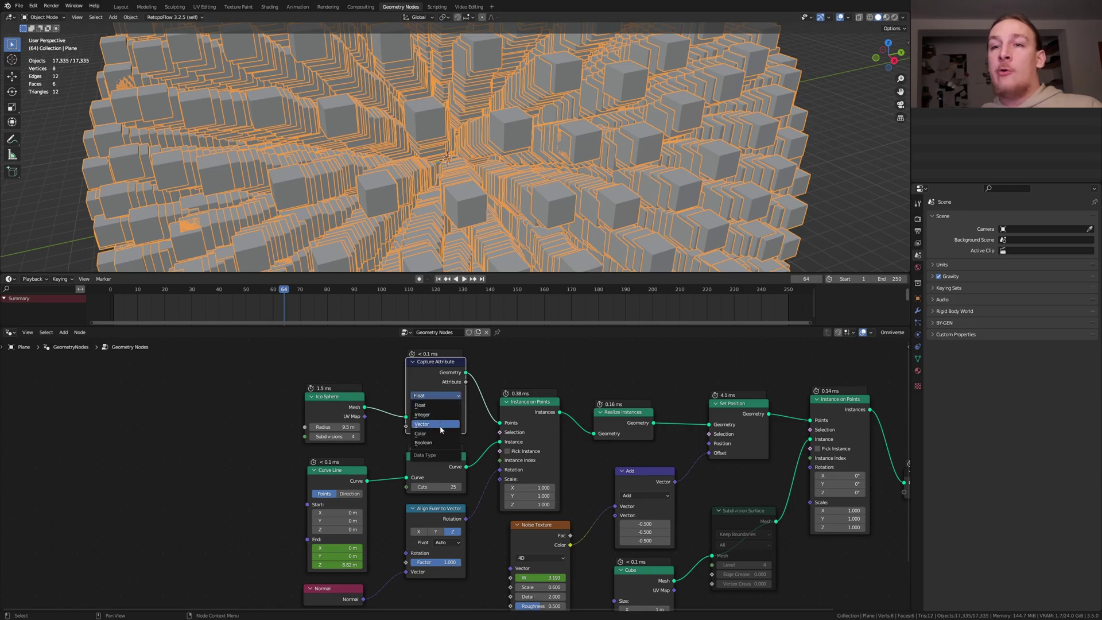
left_click(440, 427)
Capture the Align Euler to Vector rotation and feed the captured attribute into the second Instance on Points node's Rotation.
left_click_drag(466, 519, 461, 520)
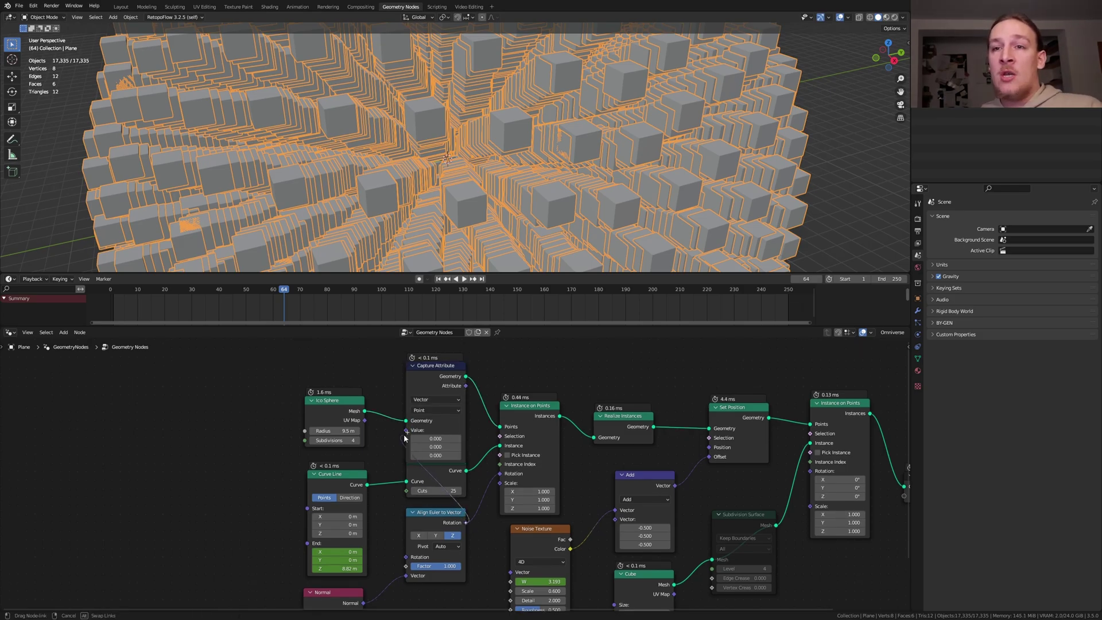
left_click_drag(404, 439, 405, 434)
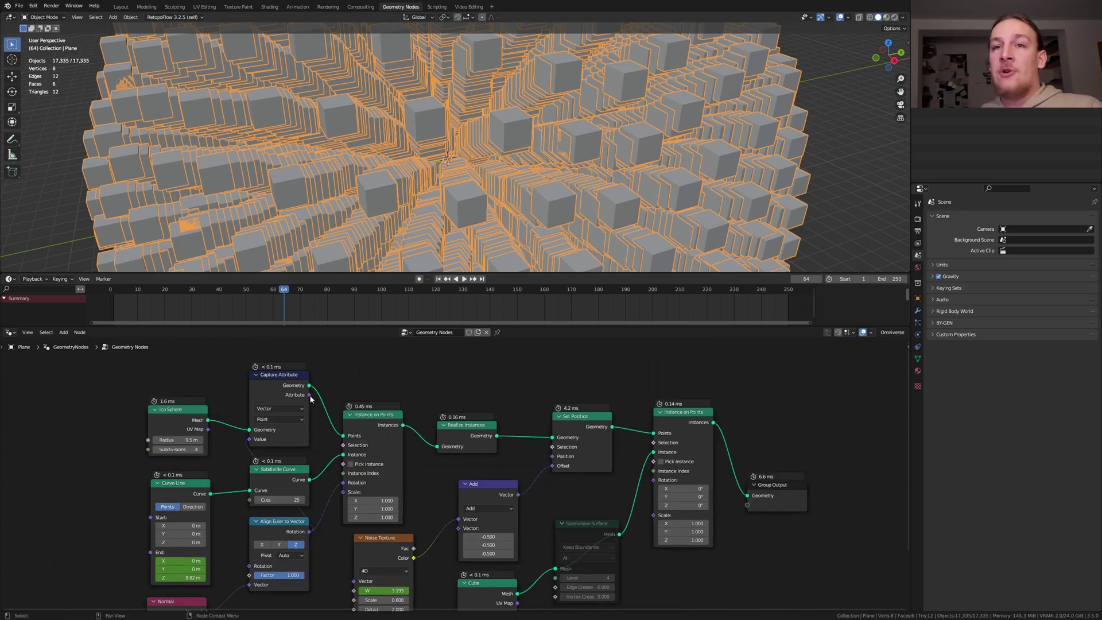
left_click_drag(310, 395, 660, 483)
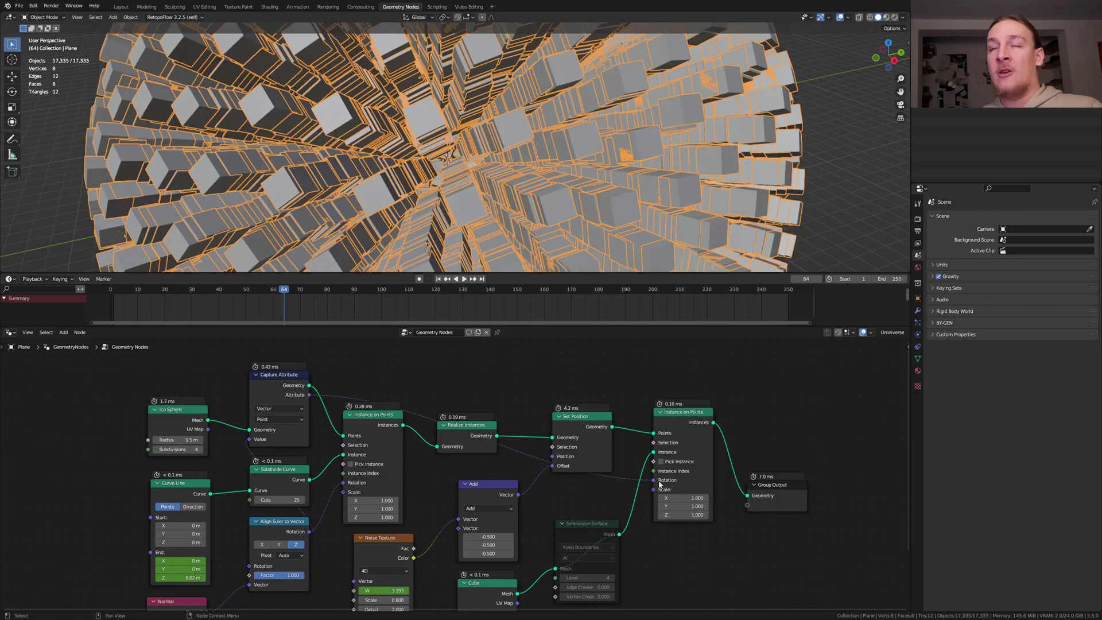
Add a Spline Parameter node whose Factor drives the Scale of the second Instance on Points node.
middle_click_drag(654, 486, 638, 412)
left_click_drag(638, 411, 699, 459)
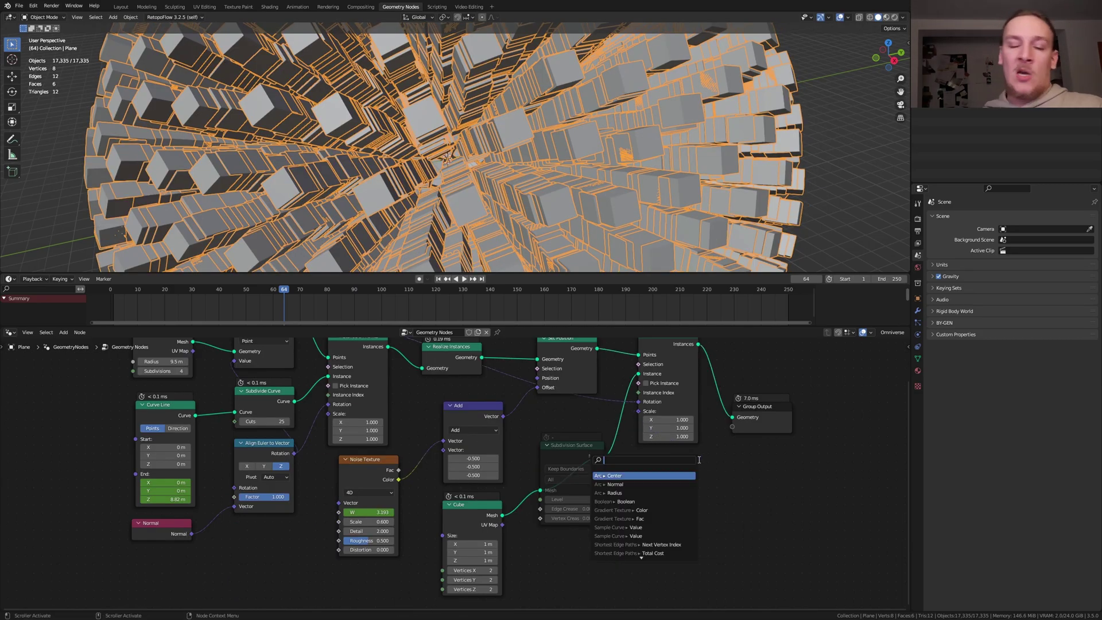
type("spline")
key("Return")
left_click(693, 466)
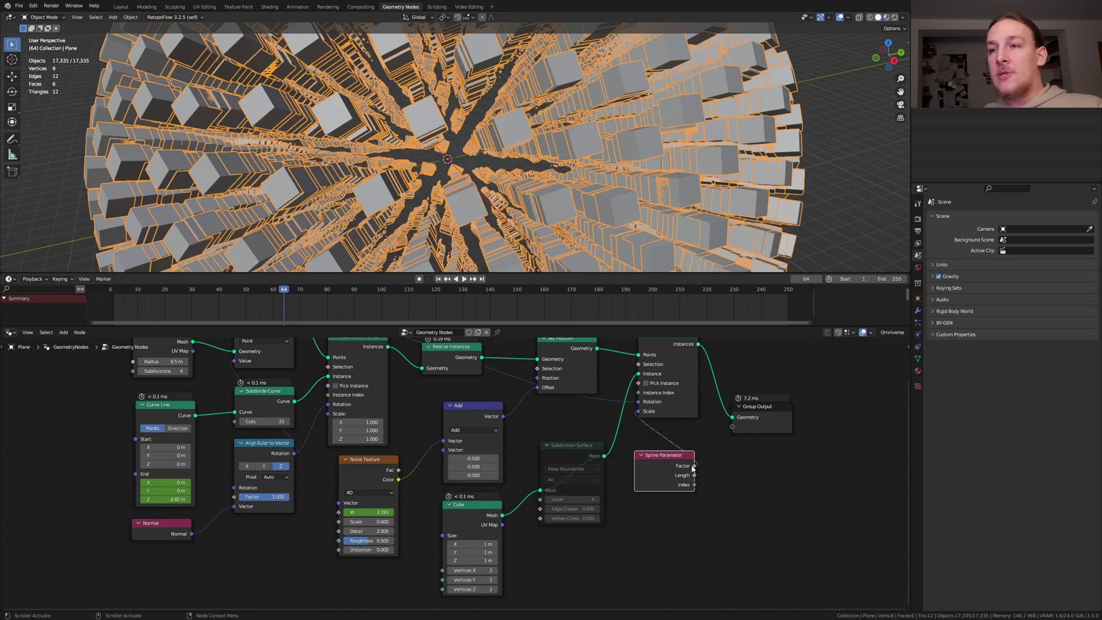
Flatten the instanced cubes by setting the Cube node's Z size to 0.1 m.
scroll(470, 551, "up", 2)
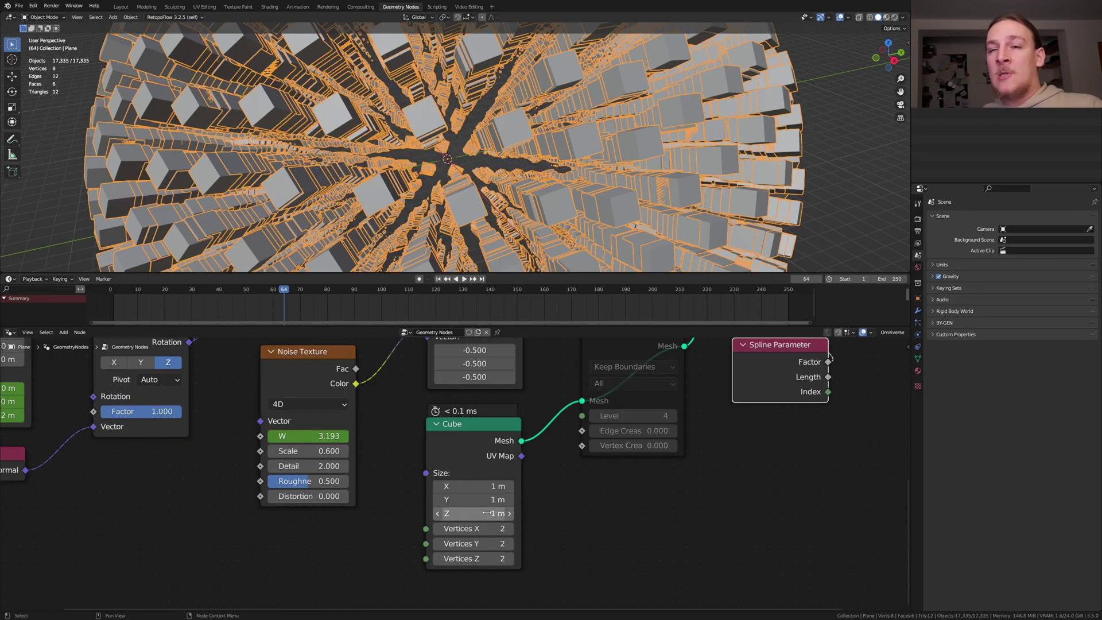
left_click(496, 513)
type("0.1")
key("Return")
Try a Reverse Curve node between Set Position and the second Instance on Points node, and remove it again.
middle_click_drag(738, 338, 672, 428)
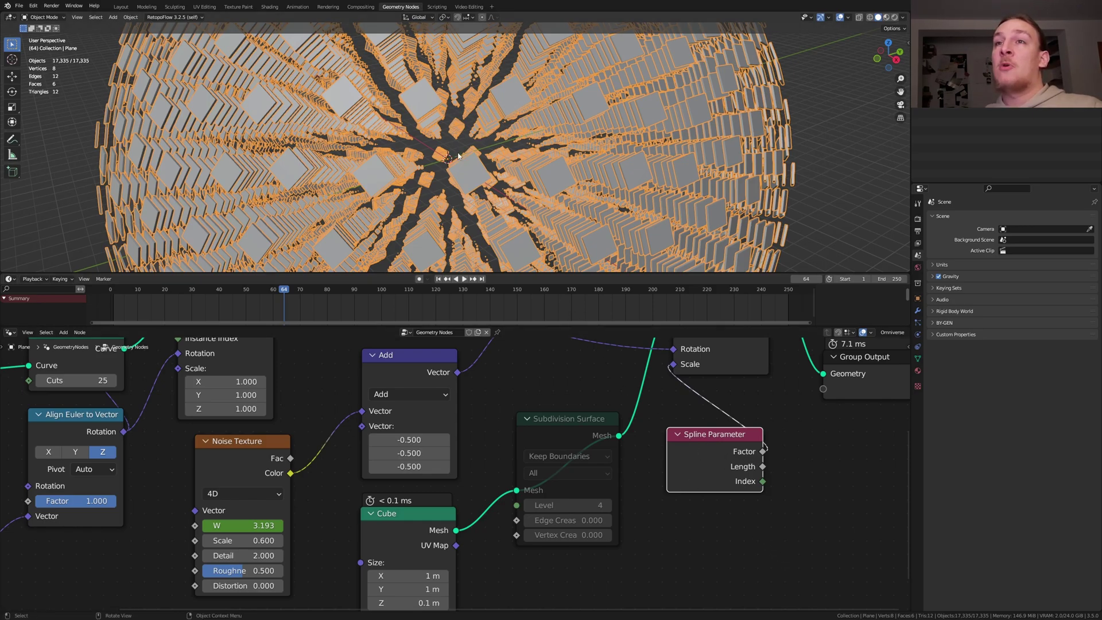
scroll(447, 459, "down", 2)
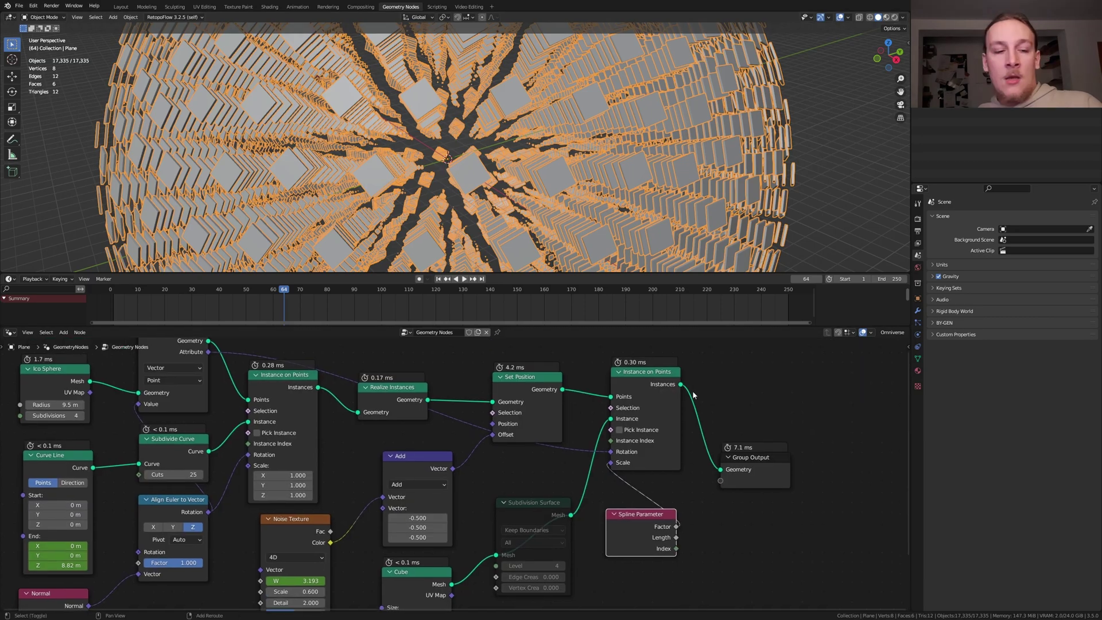
left_click_drag(680, 384, 693, 392)
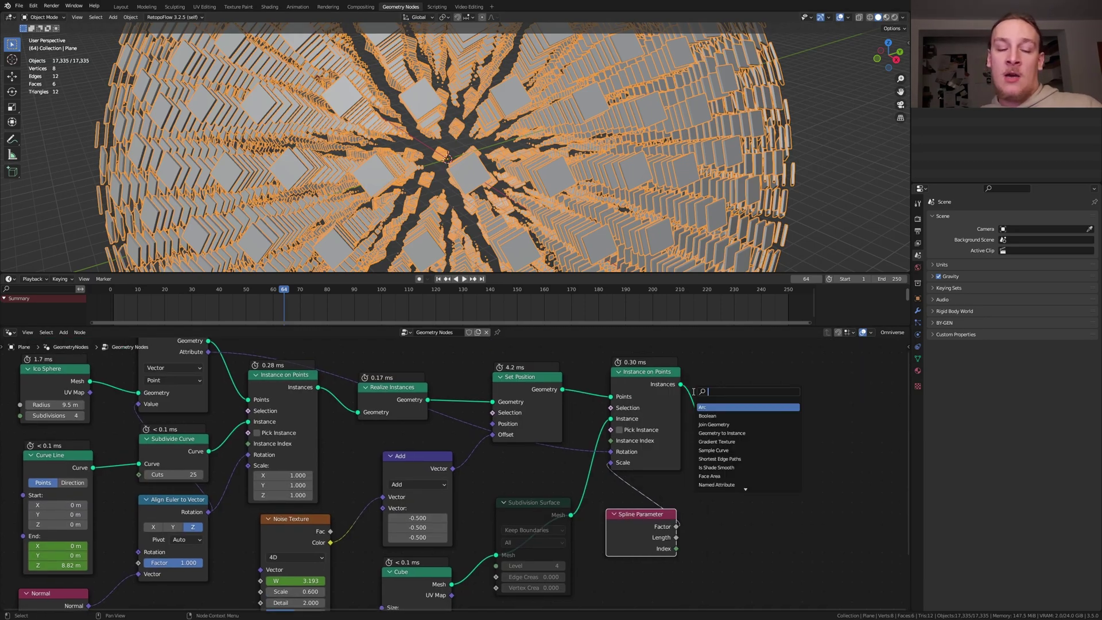
type("rev")
left_click(725, 407)
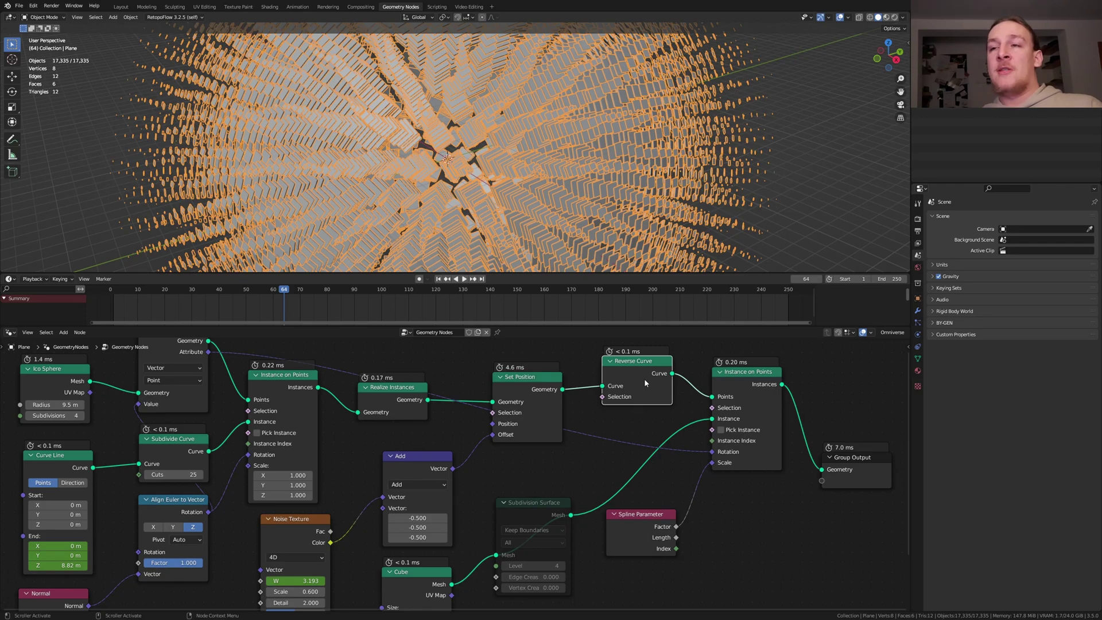
key("ctrl+x")
Duplicate the Realize Instances node and insert the copy between the second Instance on Points node and the Group Output.
scroll(644, 383, "down", 2)
middle_click_drag(645, 383, 476, 411)
left_click(261, 423)
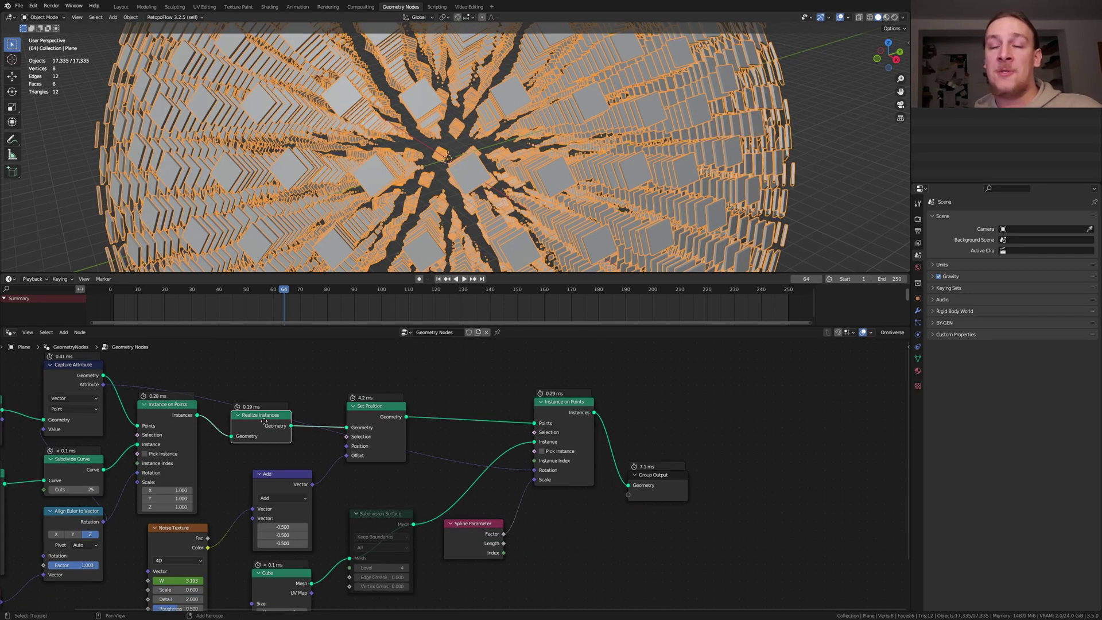
key("shift+d")
left_click(661, 421)
Join the timeline area with the node editor so that the node editor takes over its space.
right_click(373, 326)
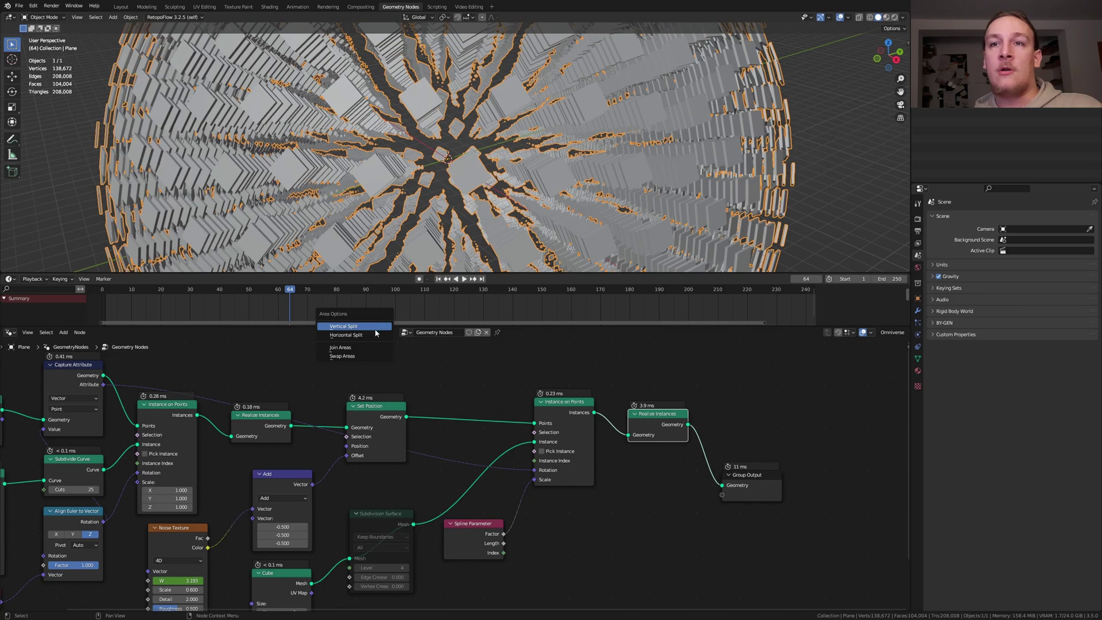
left_click(340, 347)
left_click(356, 304)
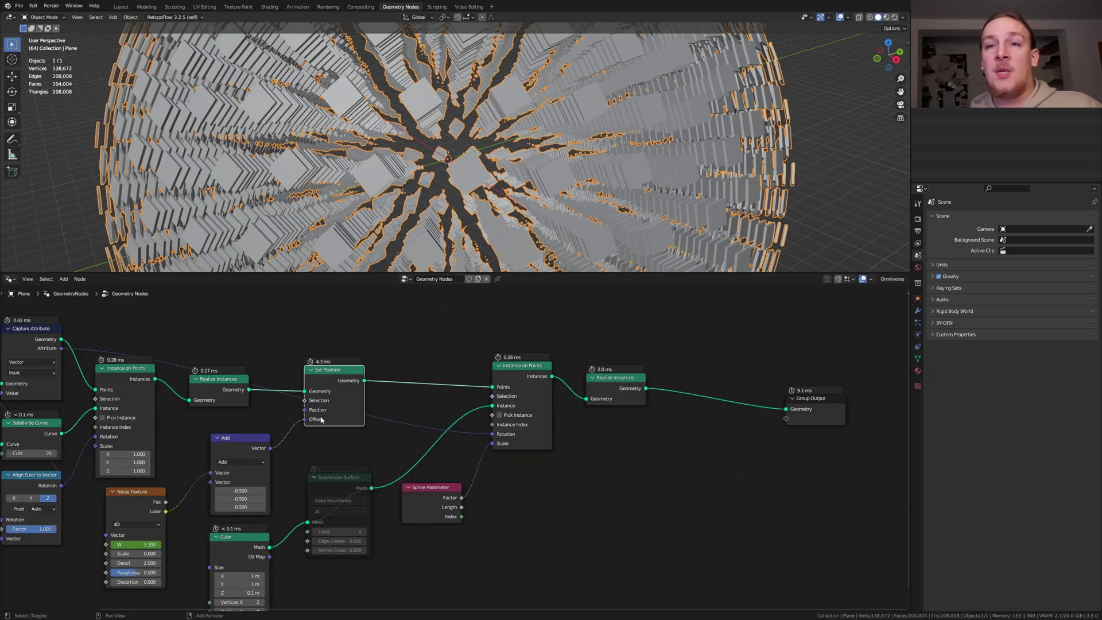
Duplicate Set Position with its Add node, insert them after the second Realize Instances, and connect the Noise Texture's Color to the copied Add.
left_click(239, 446, "shift")
key("shift+d")
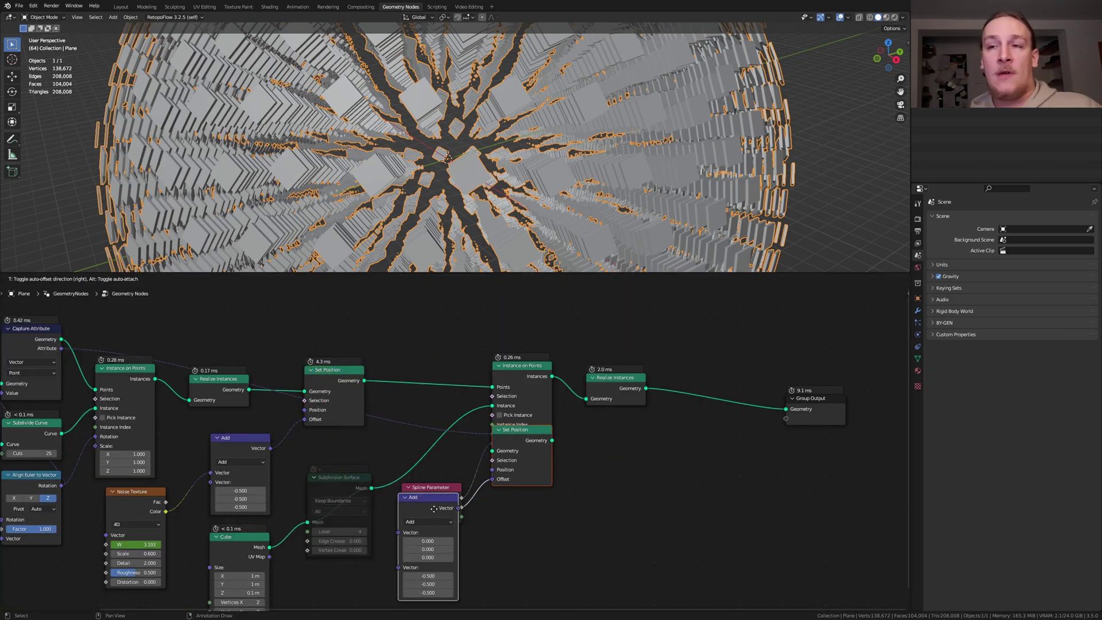
left_click(634, 521)
left_click_drag(645, 388, 711, 459)
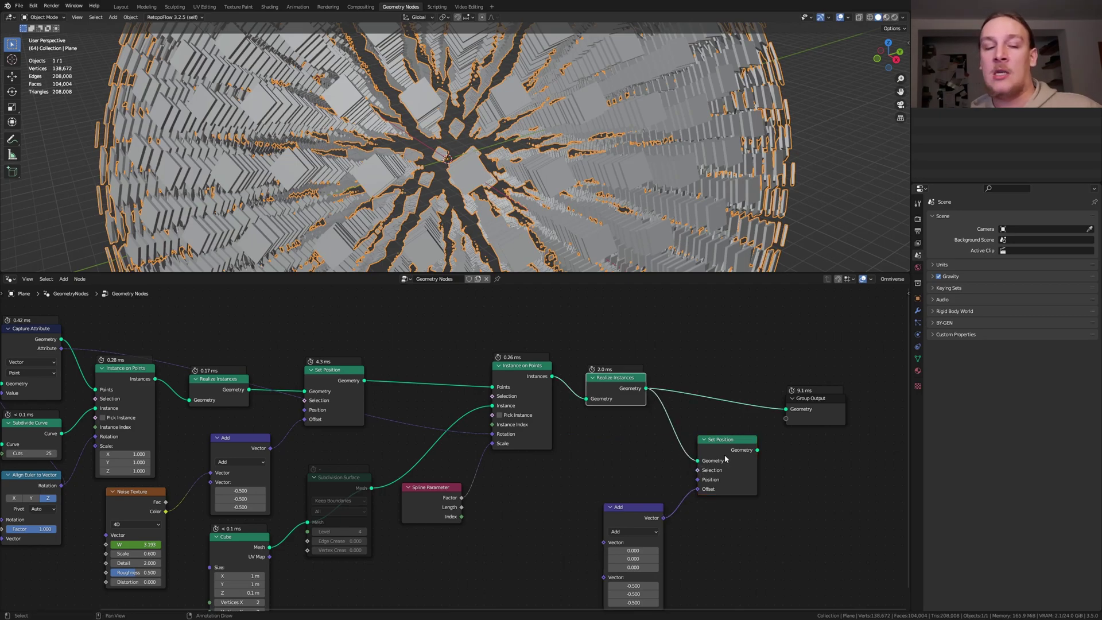
left_click(732, 457, "alt+shift")
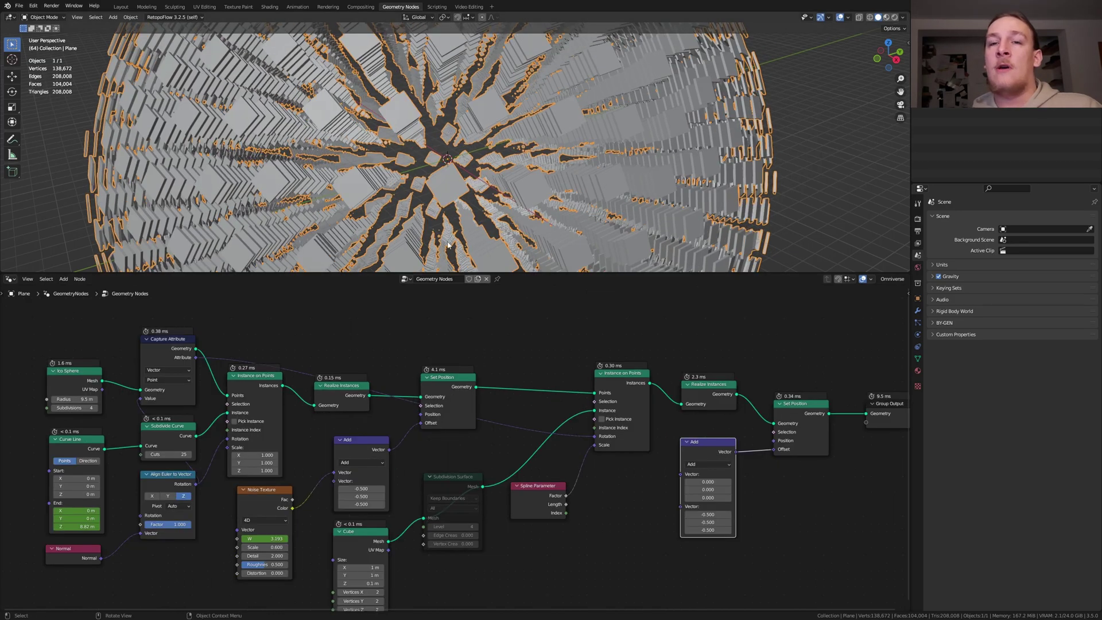
left_click_drag(293, 508, 679, 475)
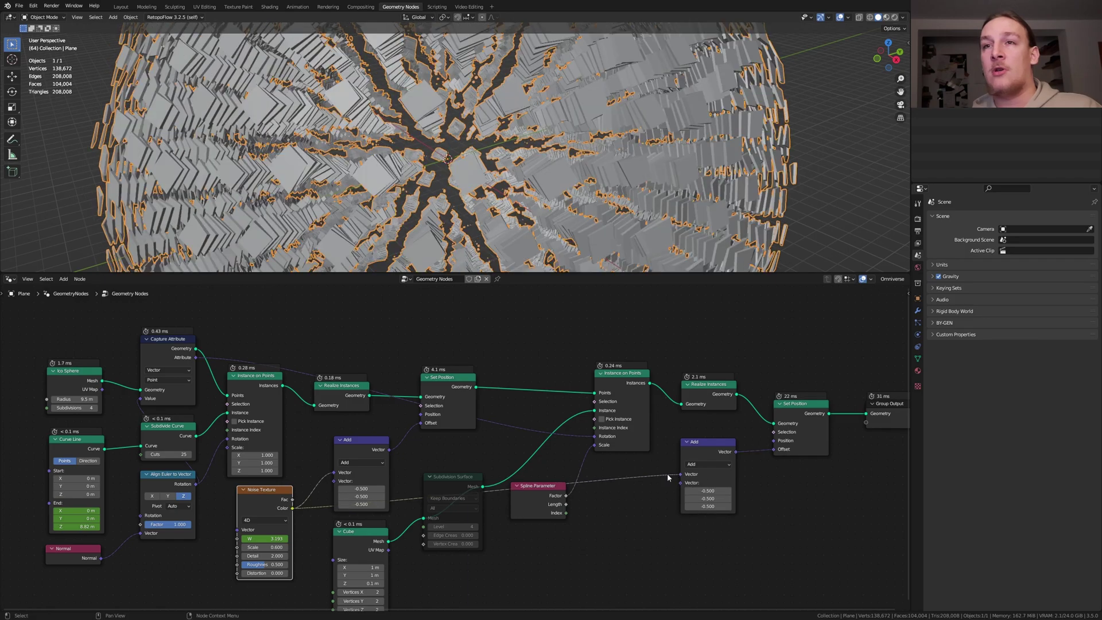
Insert a Set Shade Smooth node between the second Set Position node and the Group Output.
middle_click_drag(666, 473, 350, 469)
key("shift+a")
type("set sh")
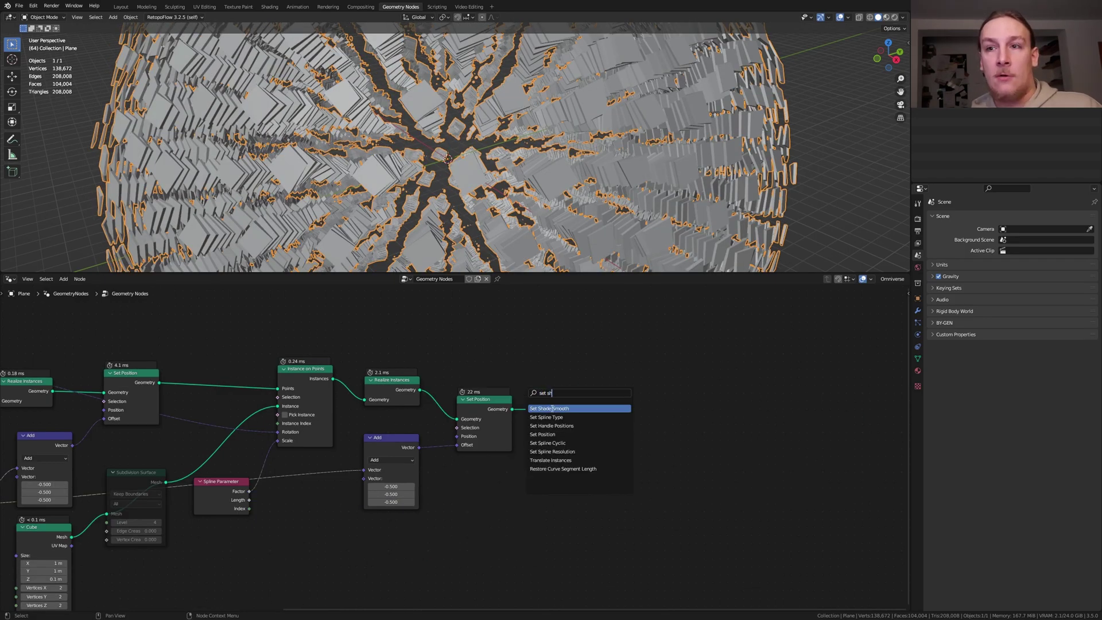
key("Return")
left_click(561, 391)
Insert a Set Material node before the Group Output, create a new material for the plane, and assign it in the node.
key("shift+a")
type("set mat")
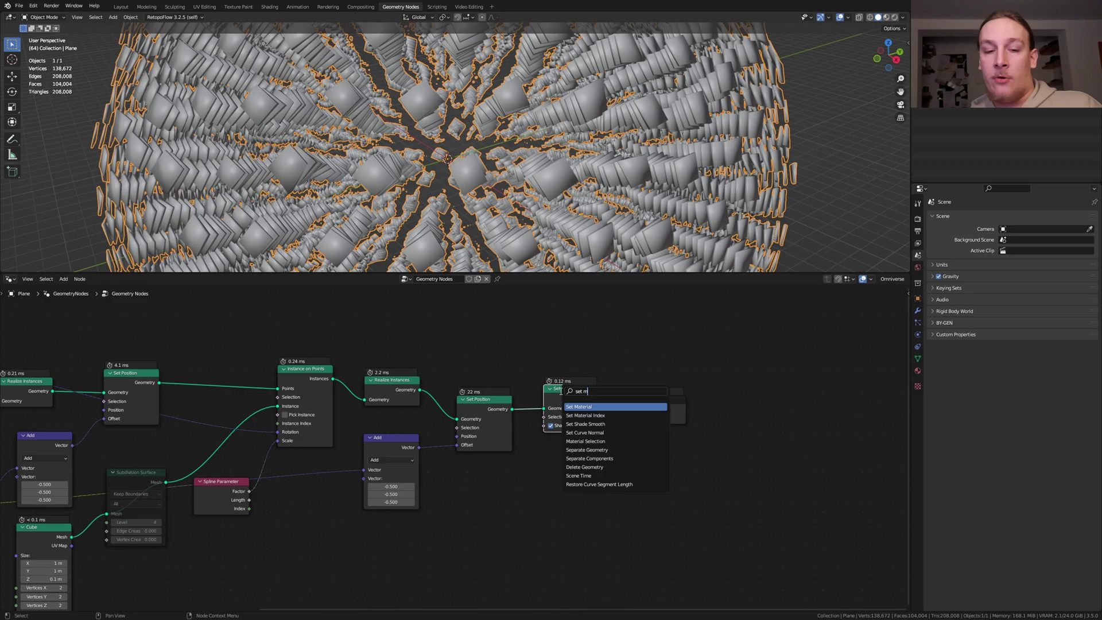
key("Return")
left_click(658, 404)
left_click(916, 371)
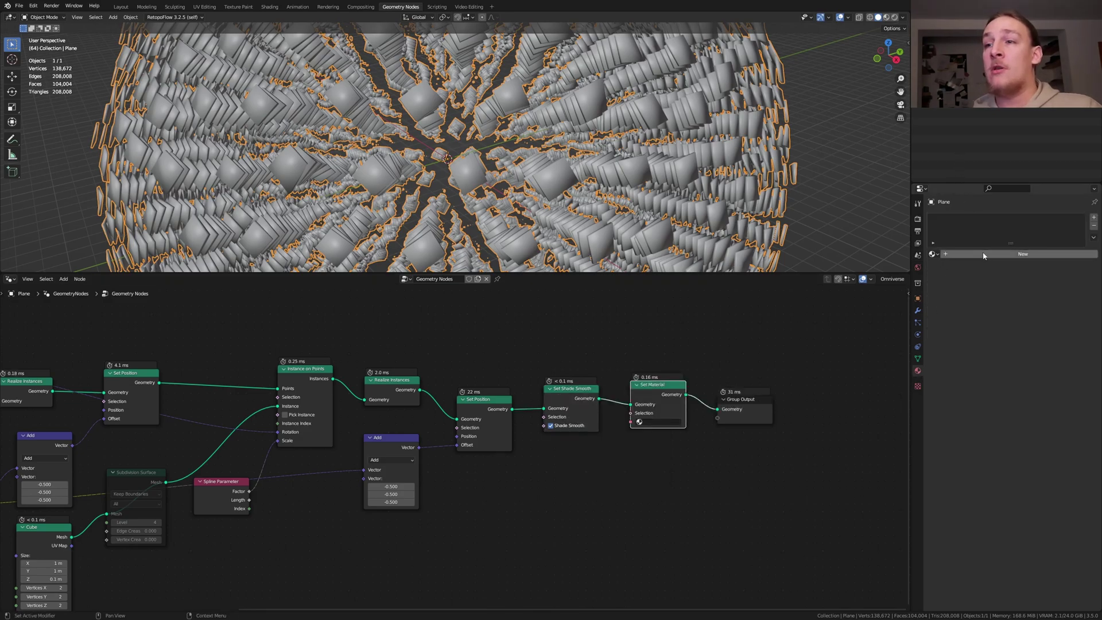
left_click(1022, 253)
left_click(654, 421)
left_click(655, 434)
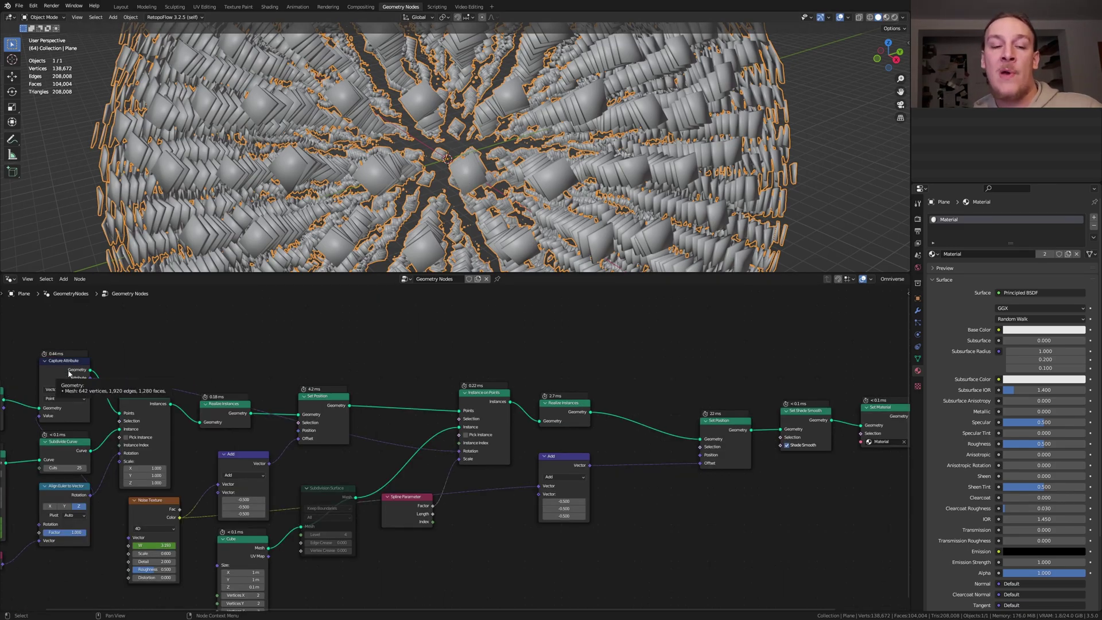
Insert a copy of Capture Attribute after the second Realize Instances, with a Normal node as its value.
key("shift+d")
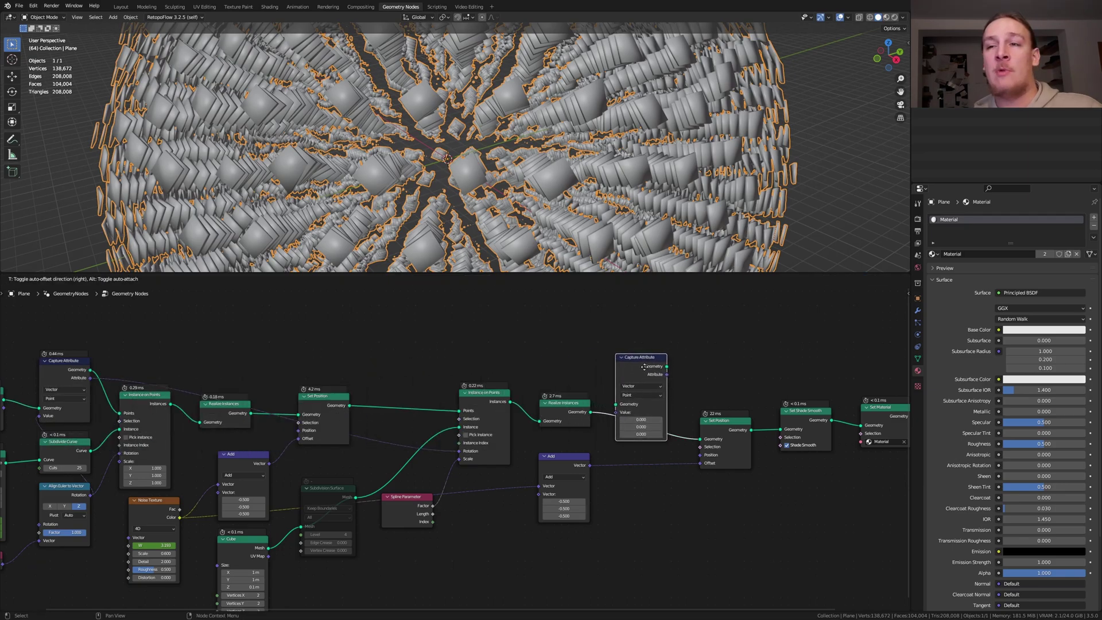
left_click(643, 366)
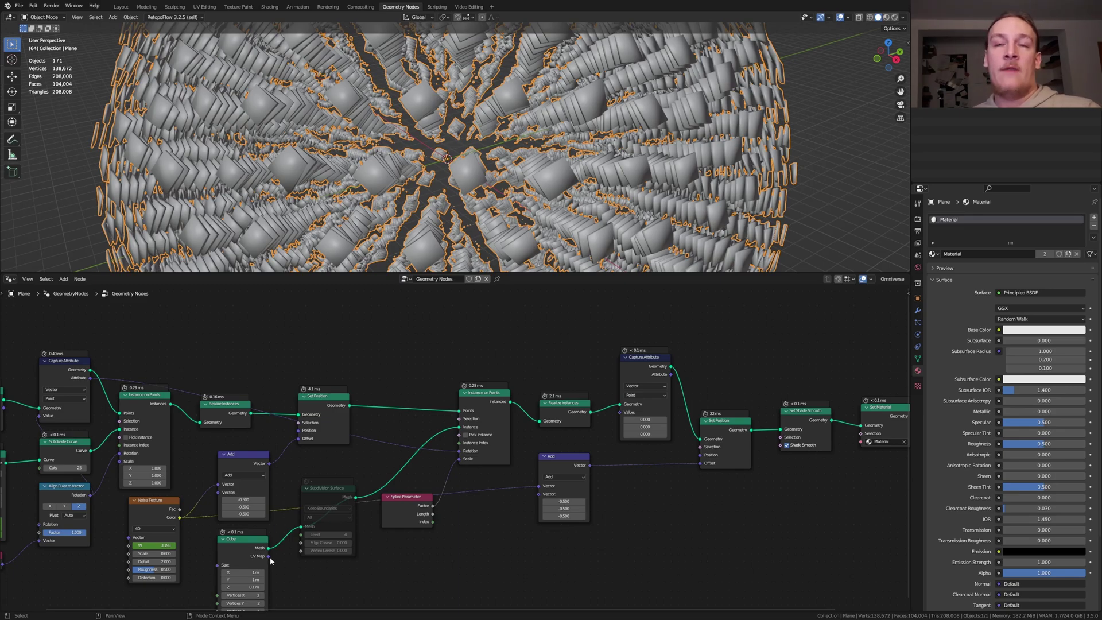
left_click_drag(620, 412, 660, 462)
type("r")
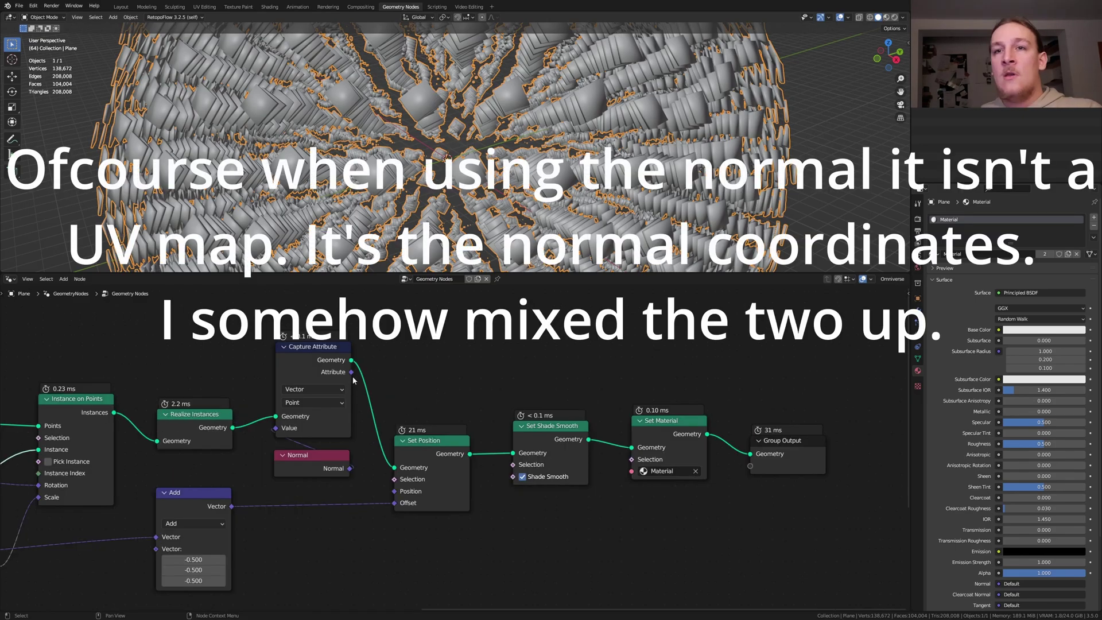
Connect the captured normal attribute to the Group Output as a new output and rename that output UV.
left_click_drag(351, 372, 750, 465)
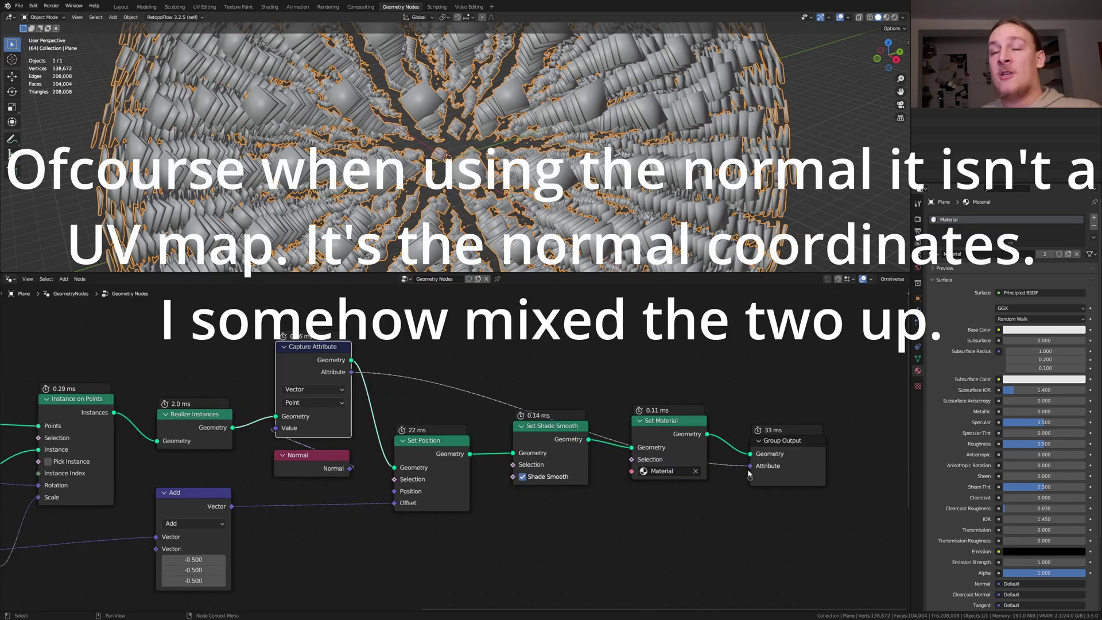
left_click(918, 311)
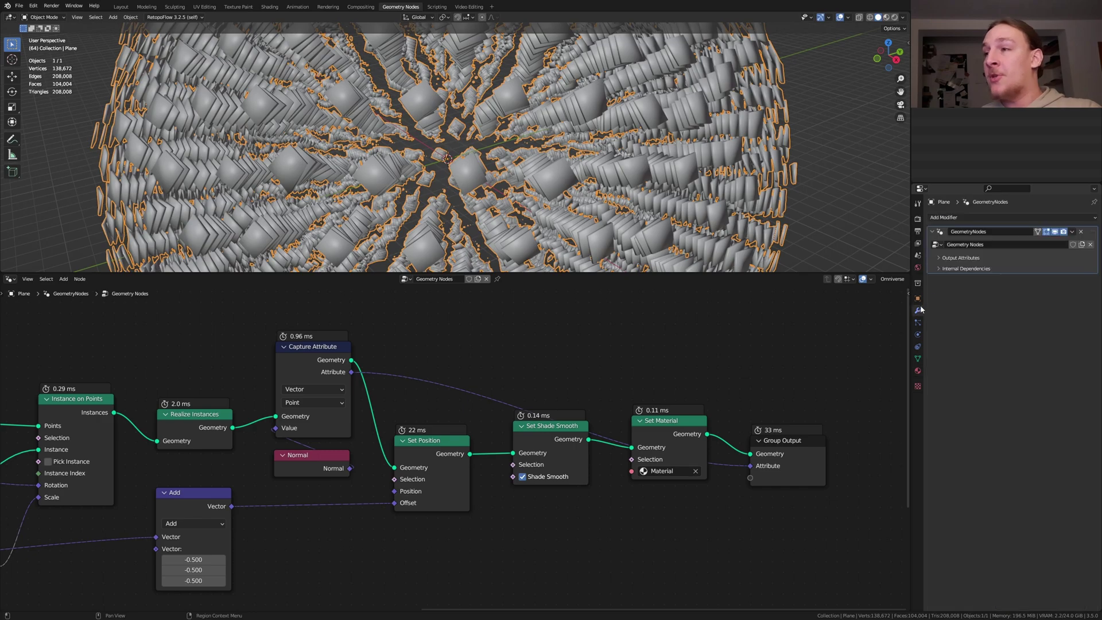
left_click(942, 259)
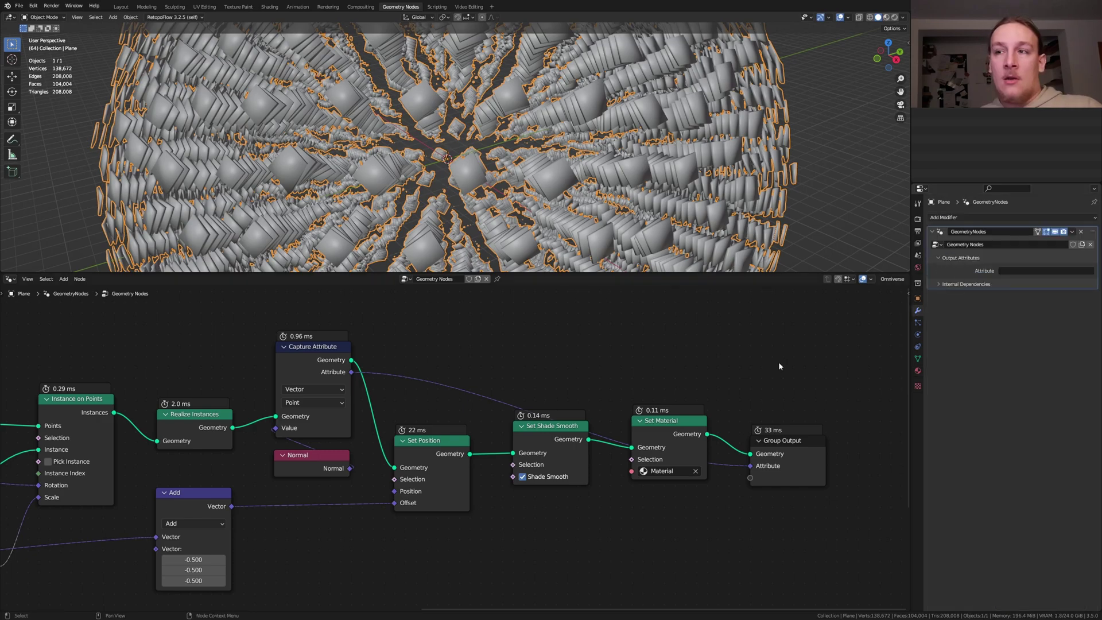
key("n")
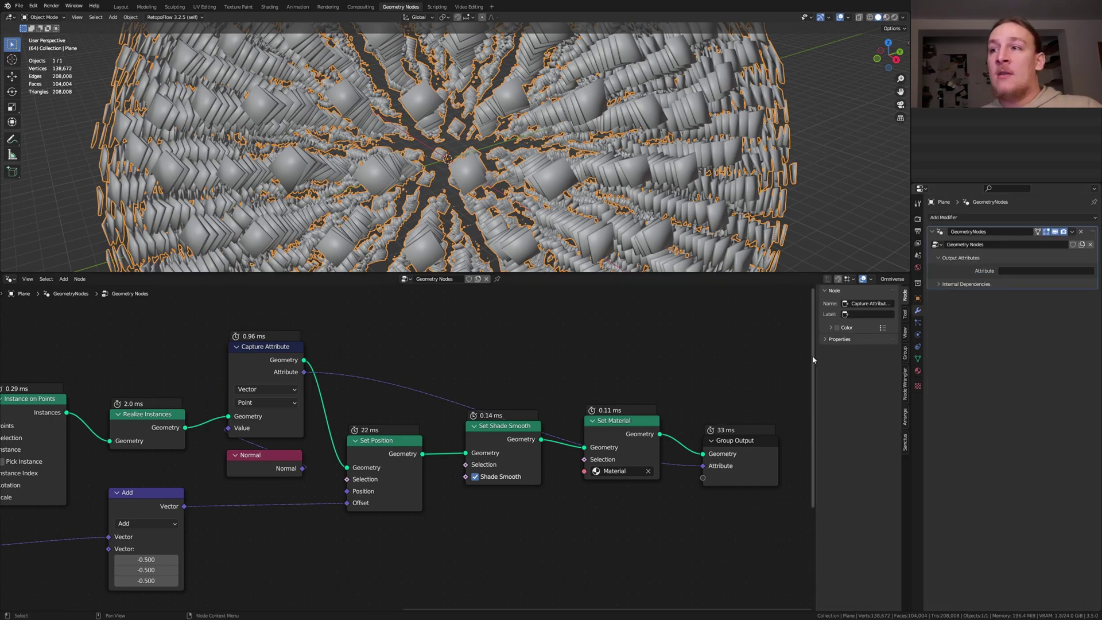
left_click(906, 350)
left_click(846, 384)
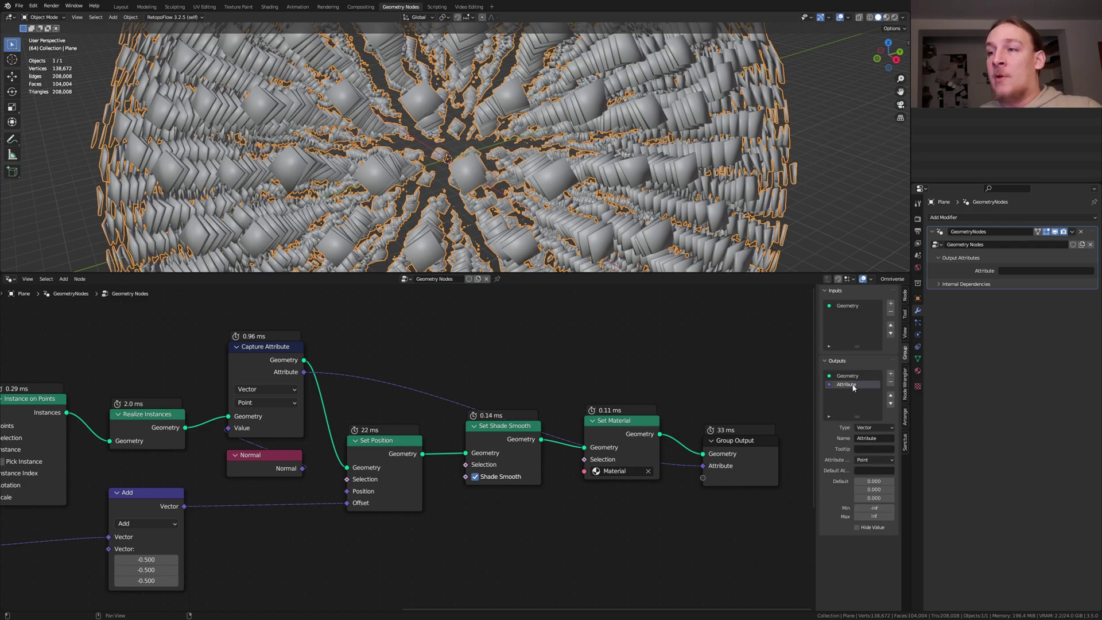
left_click(871, 438)
type("UV")
key("Return")
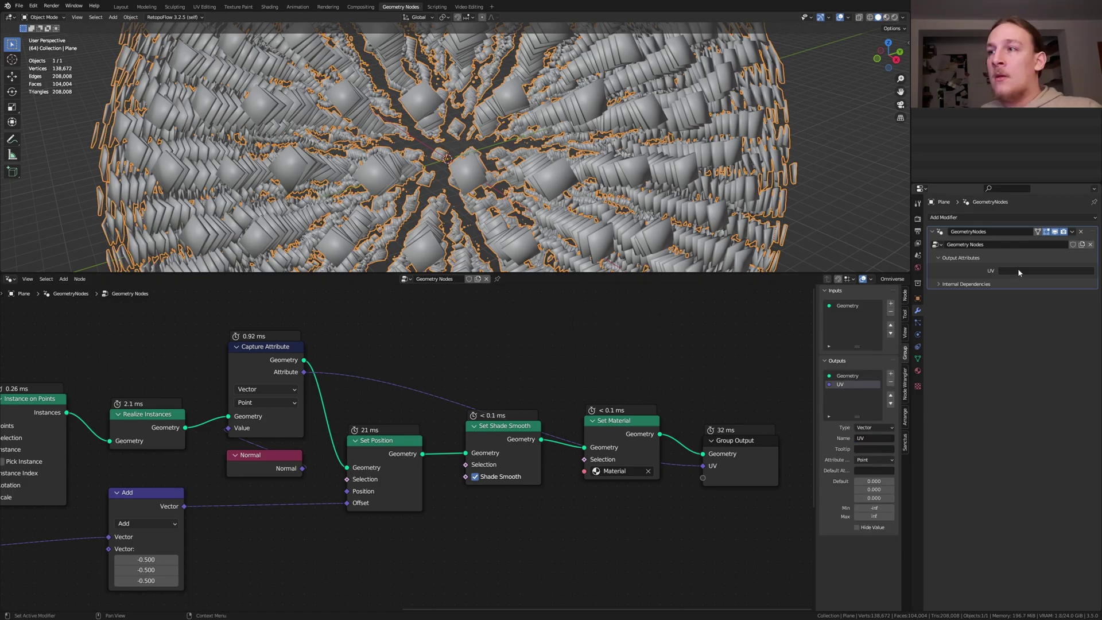
Enter UV as the attribute name for the UV output in the GeometryNodes modifier's output attributes.
left_click(1019, 270)
type("UV")
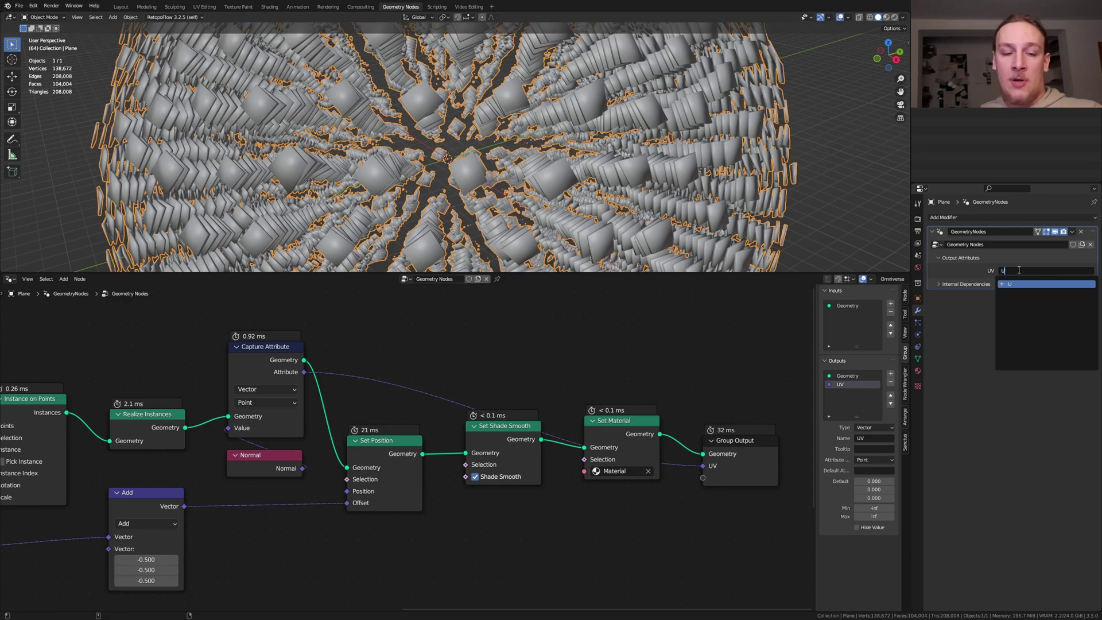
key("Return")
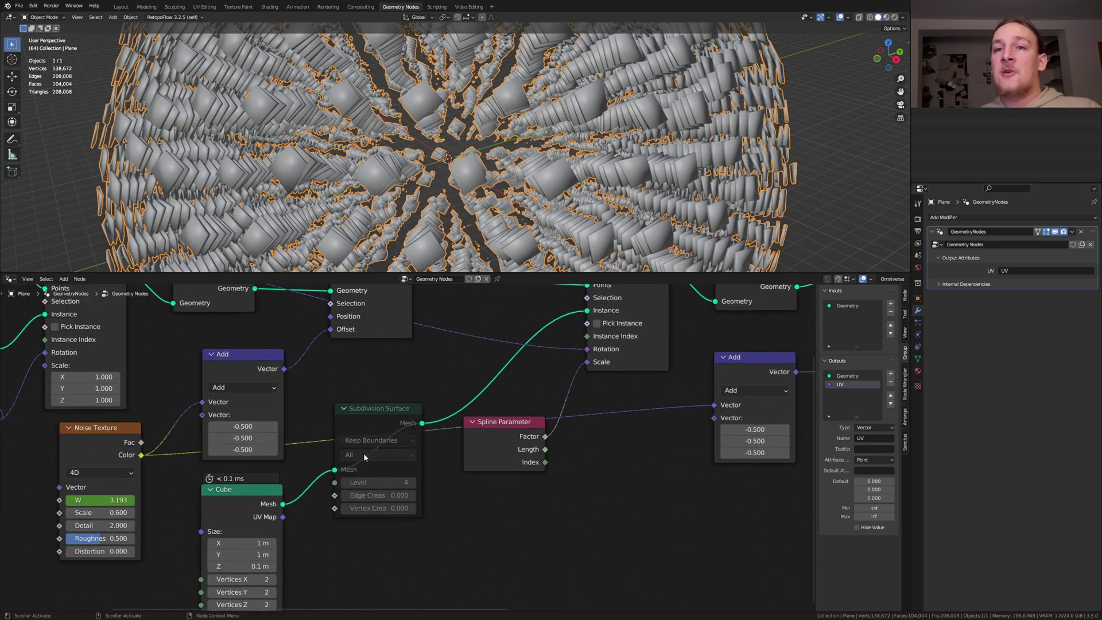
Set the Subdivision Surface node's Edge Crease to 0.315 and save the file.
scroll(364, 456, "up", 4)
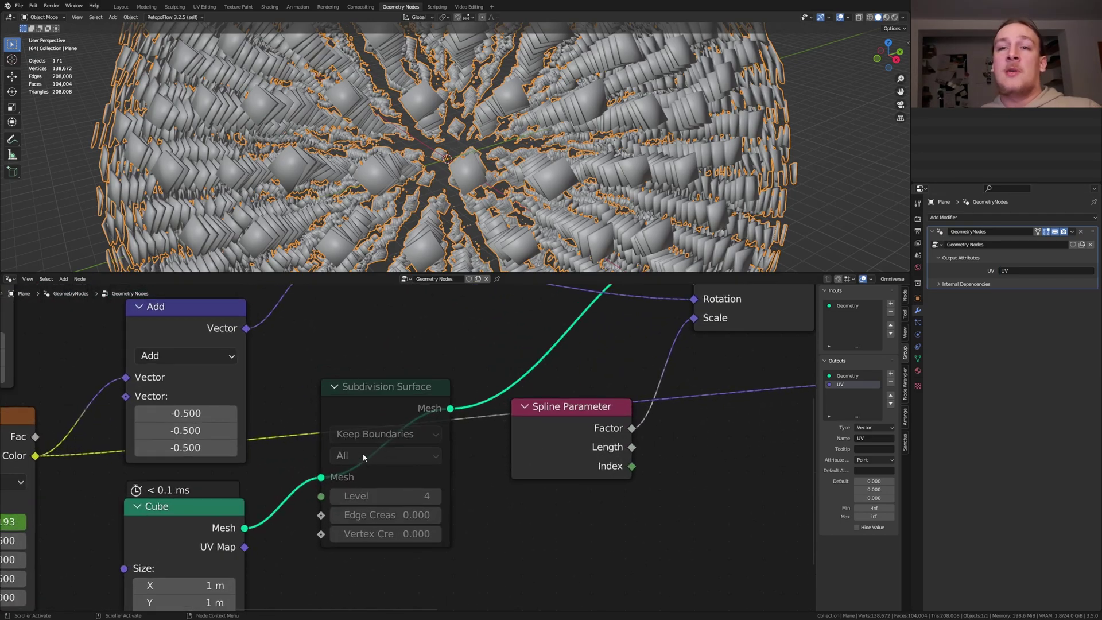
left_click(398, 516)
key("BackSpace")
type(".31")
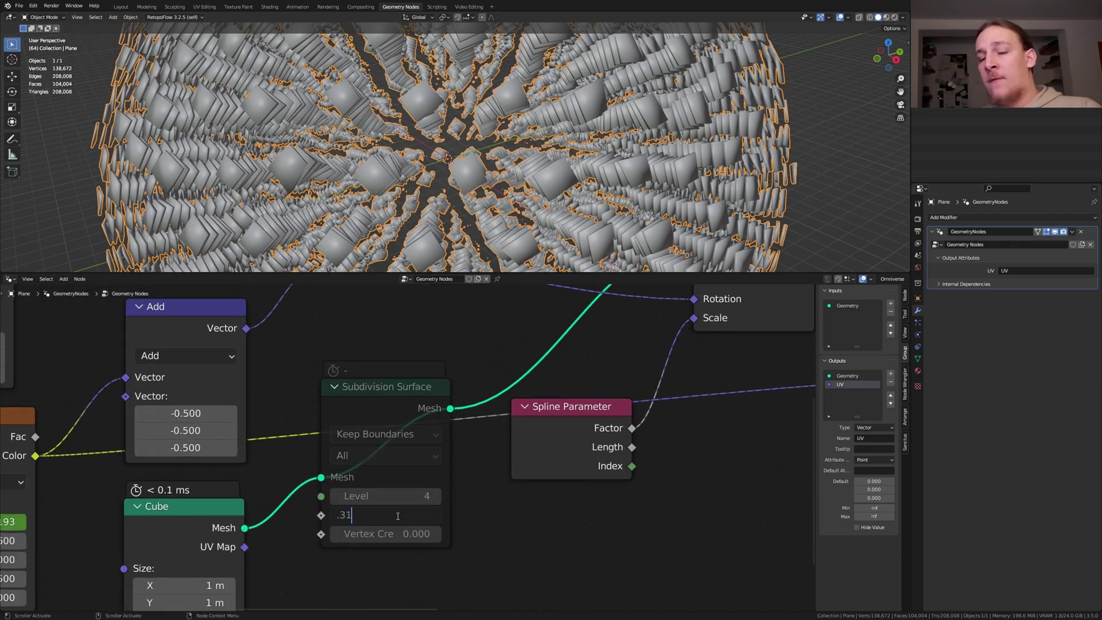
type("5")
key("Return")
key("ctrl+s")
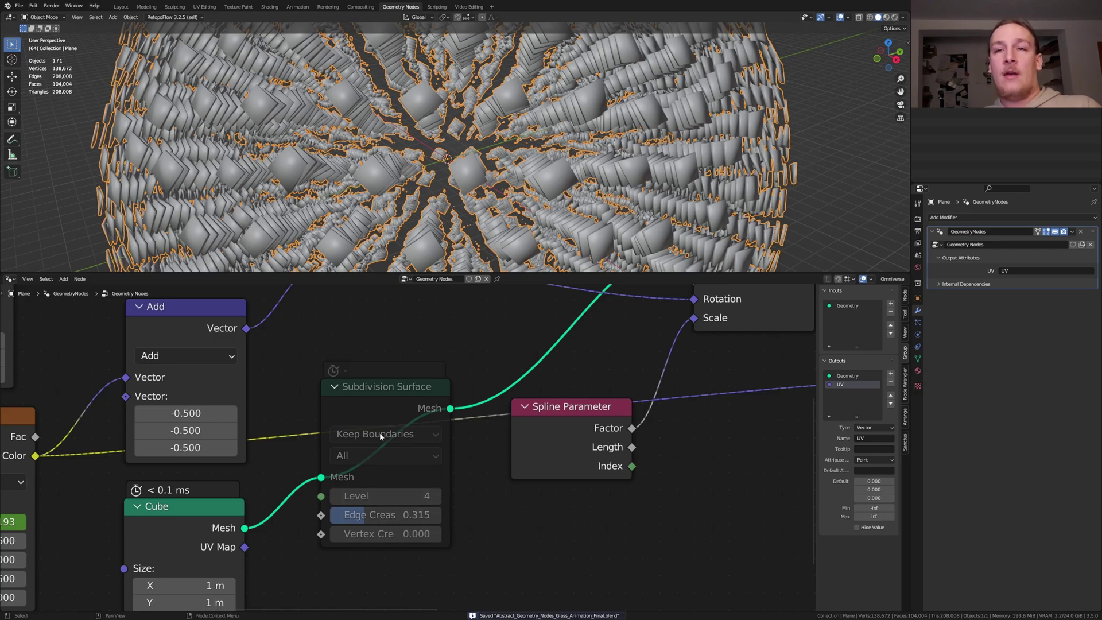
Unmute the Subdivision Surface node so that it smooths the instanced cubes.
left_click(376, 398)
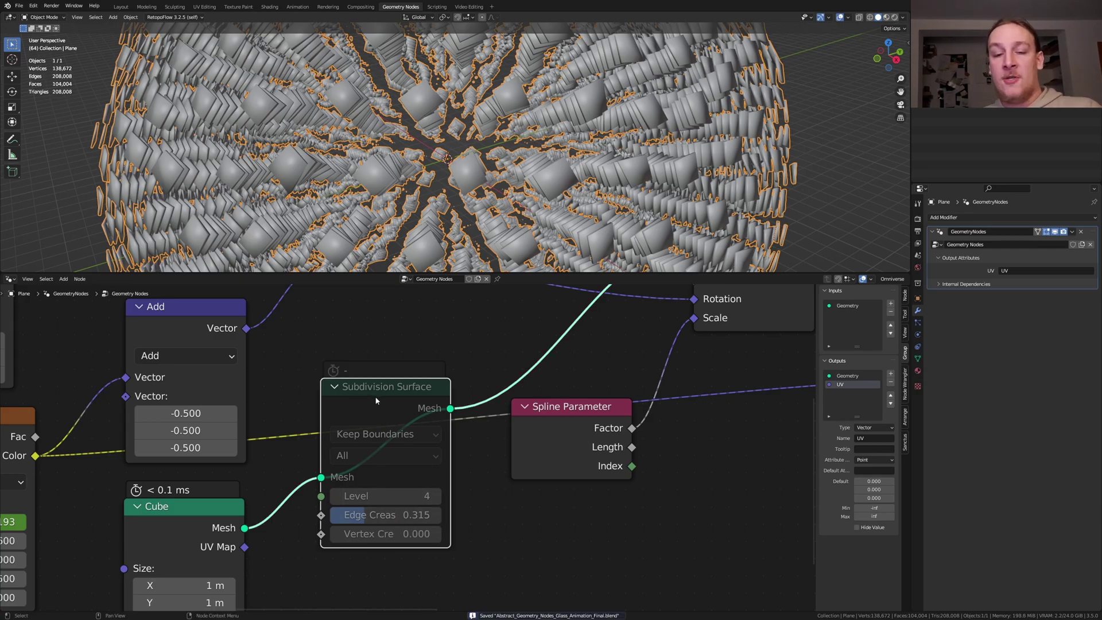
key("m")
In the Shading workspace, enable Transparent film with Transparent Glass in the render settings and expand the Color Management settings.
left_click(269, 6)
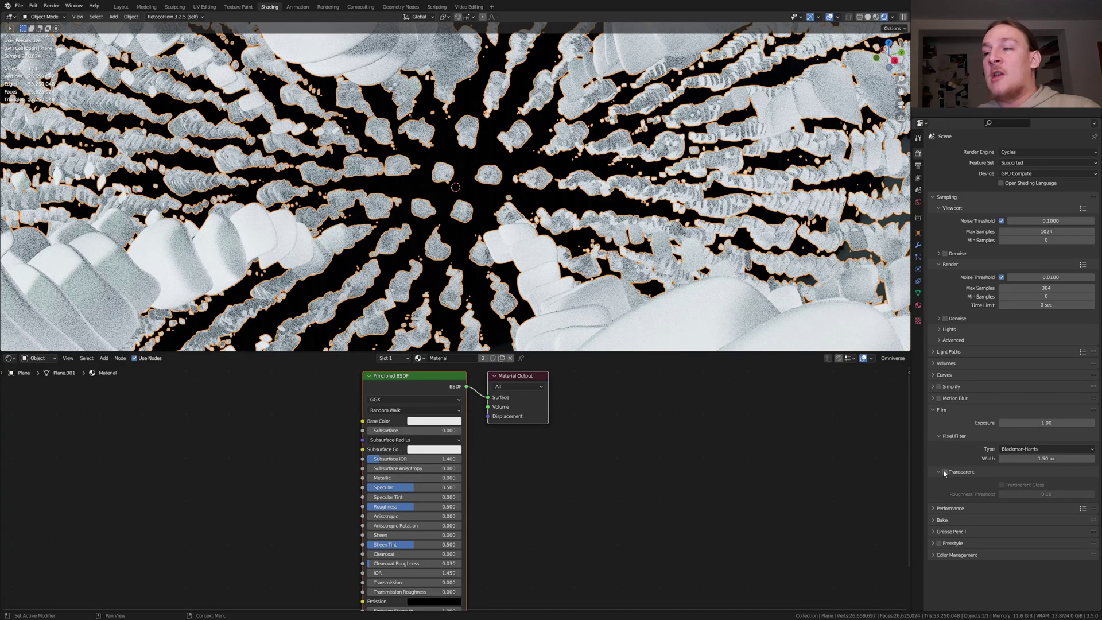
left_click(945, 472)
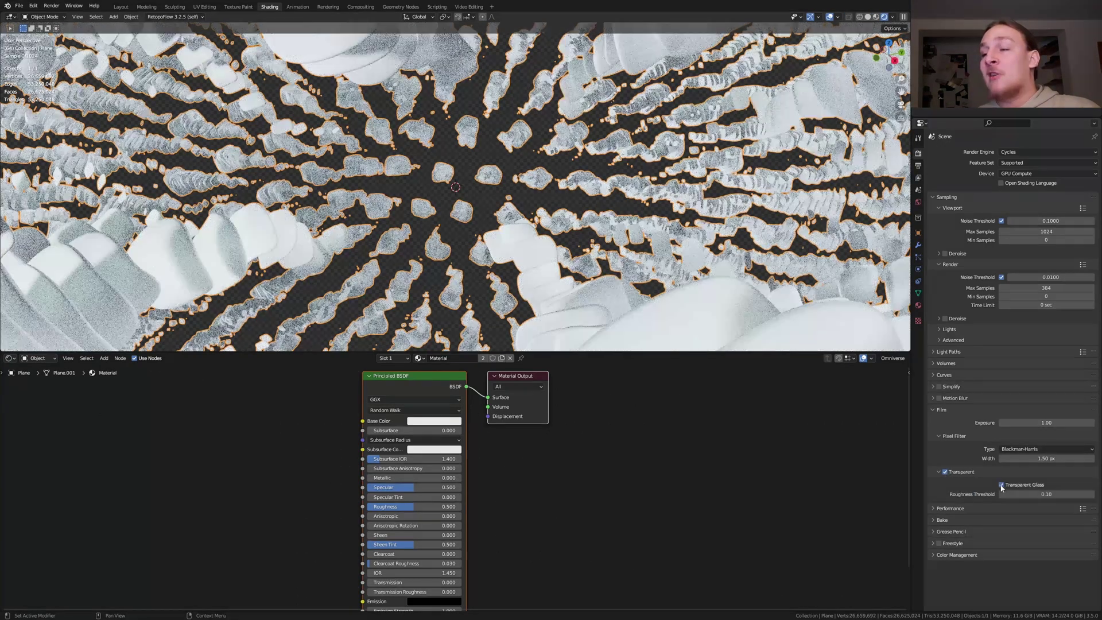
left_click(940, 409)
left_click(937, 468)
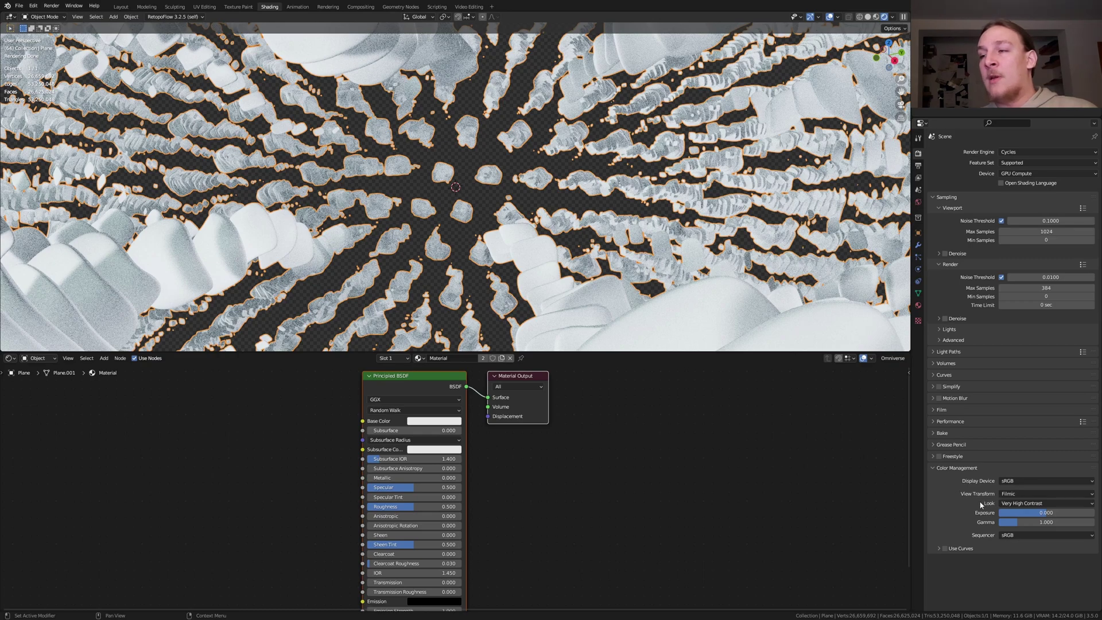
Replace the material's Principled BSDF with a Voronoi Texture whose Distance feeds the Material Output's Surface.
left_click(407, 379)
key("x")
key("shift+a")
type("vor")
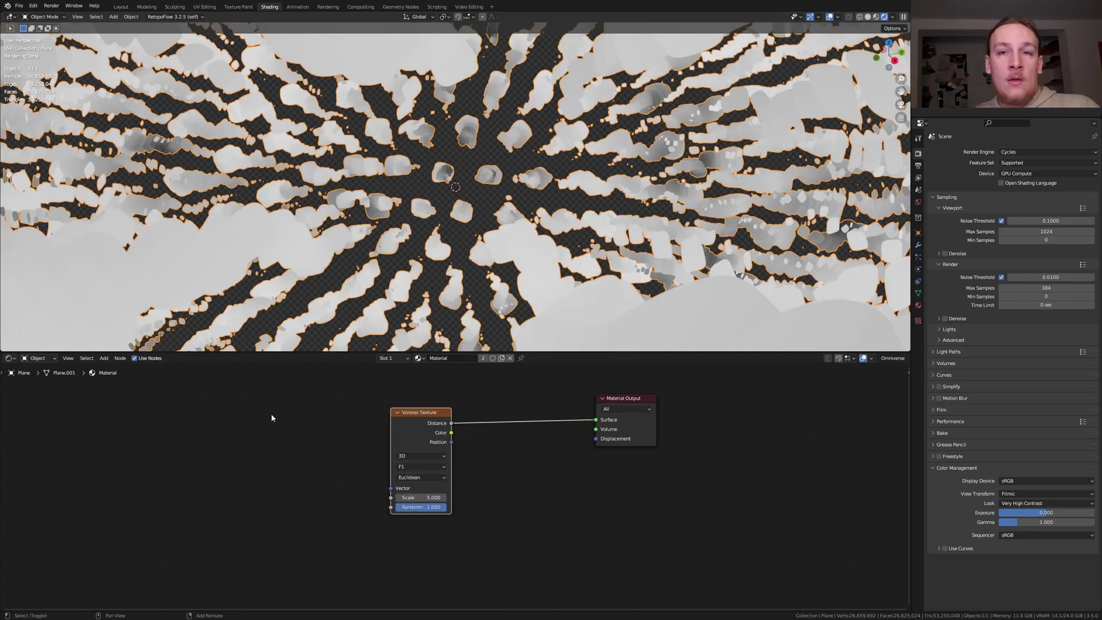
Add an Attribute node with the name UV and connect its Vector output to the Voronoi Texture's Vector input.
key("shift+a")
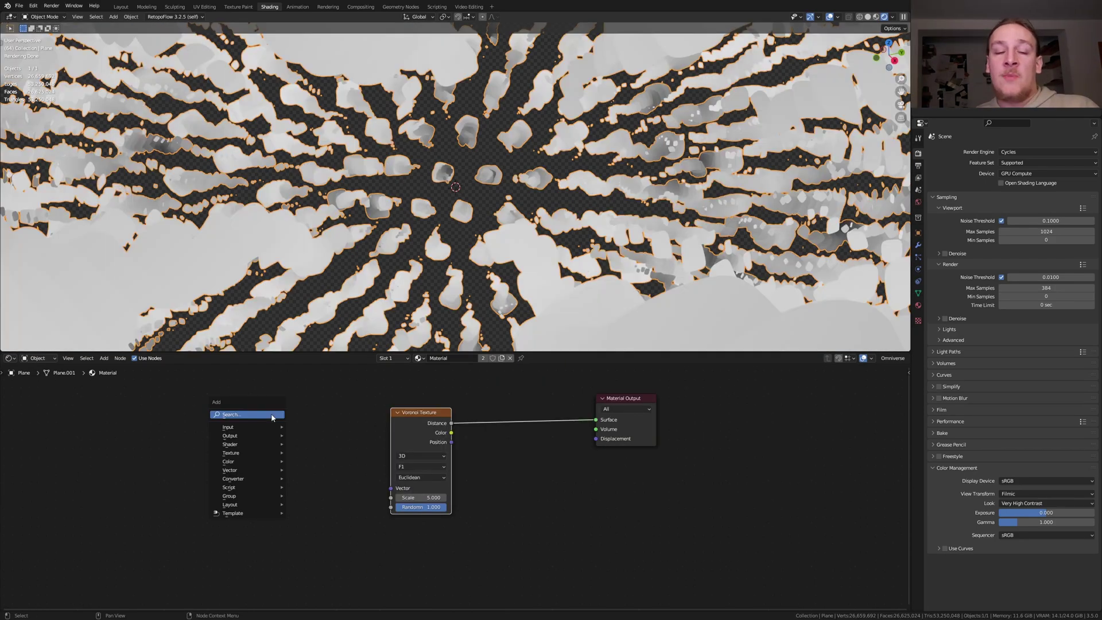
left_click(272, 414)
type("a")
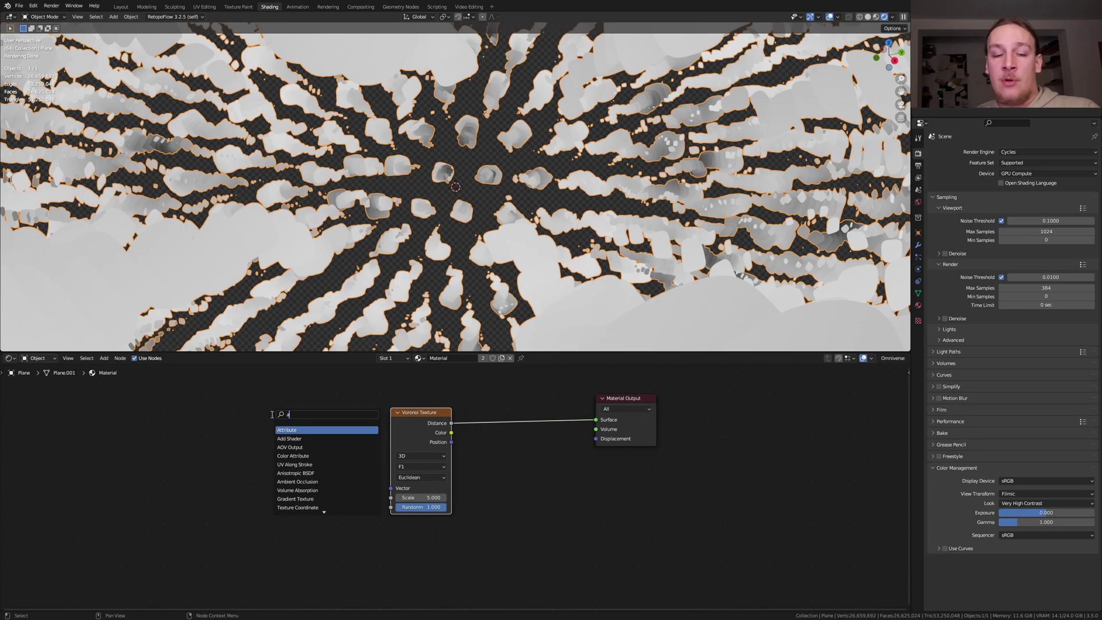
key("Return")
left_click(236, 465)
type("UV")
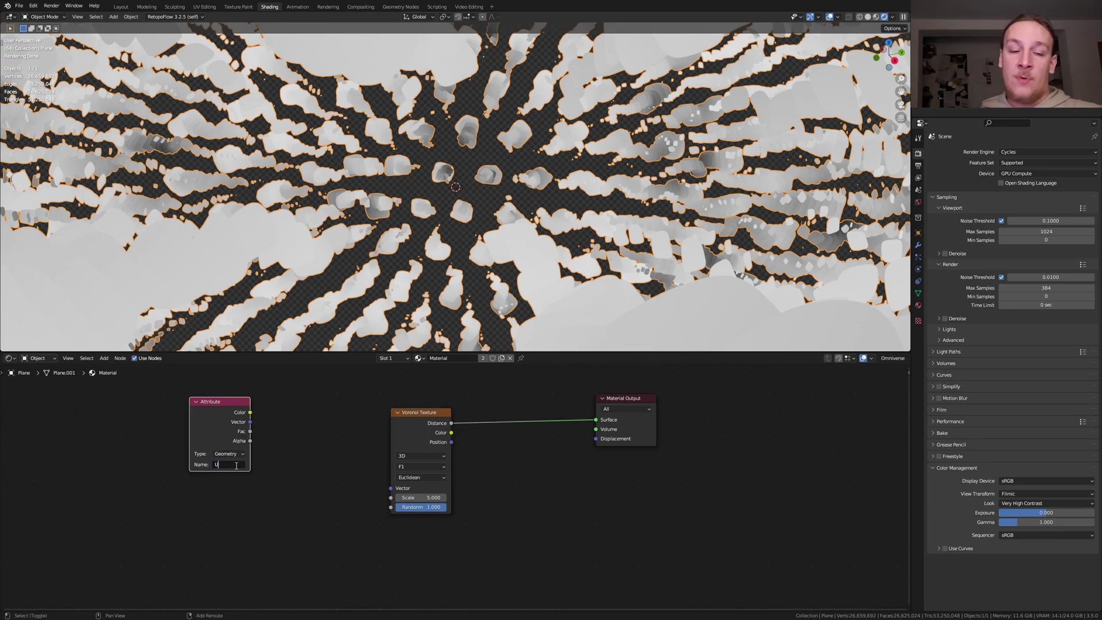
key("Return")
left_click_drag(250, 422, 394, 492)
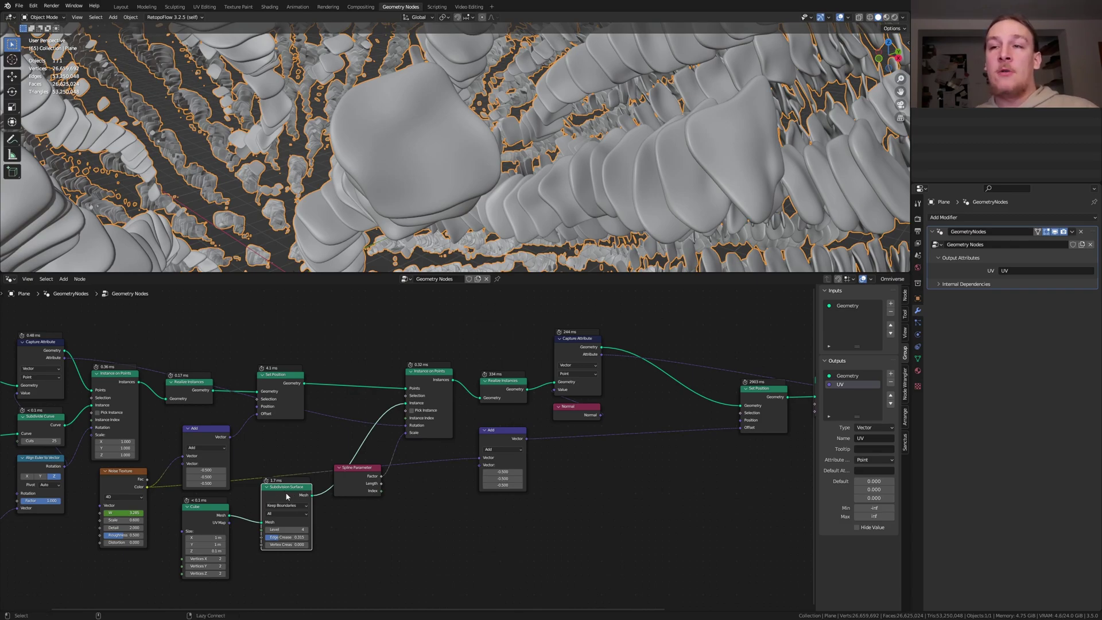
In the geometry node tree, move the Subdivision Surface node from behind the Cube to between the second Capture Attribute and final Set Position.
left_click_drag(293, 496, 668, 379, "alt")
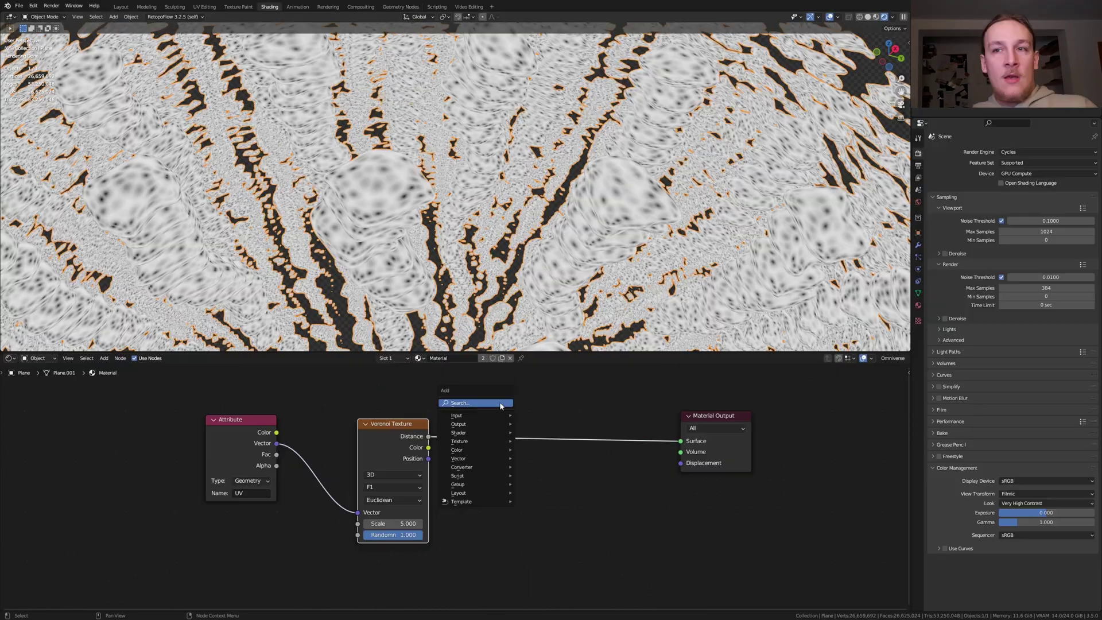
In the plane's material, insert a Glass BSDF before the Material Output, with the Voronoi Distance driving its Roughness.
type("g")
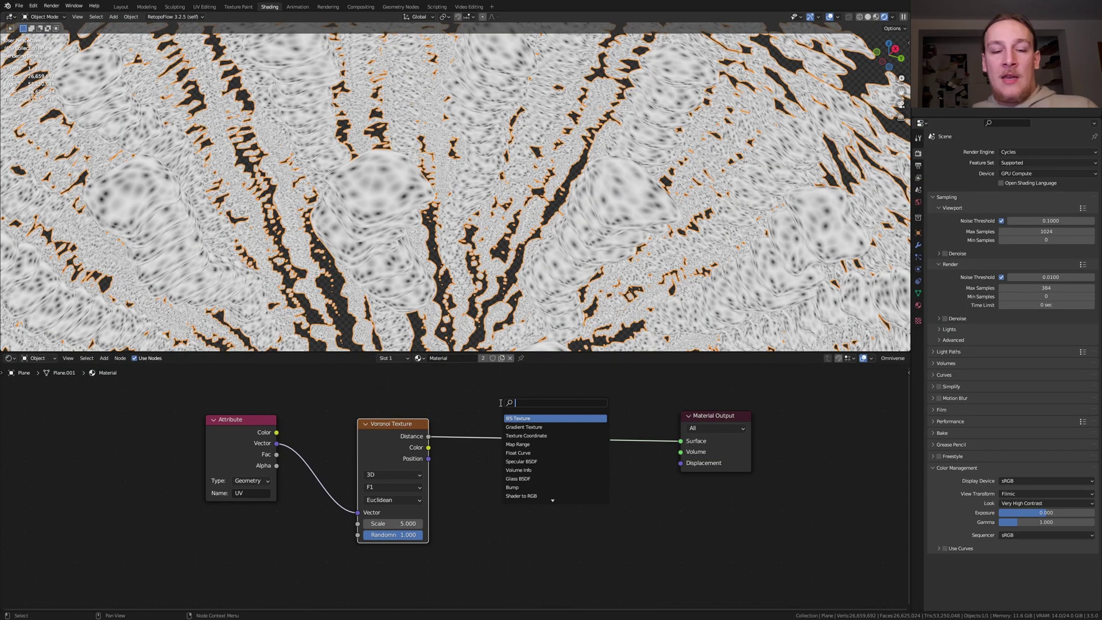
key("Return")
left_click(565, 459)
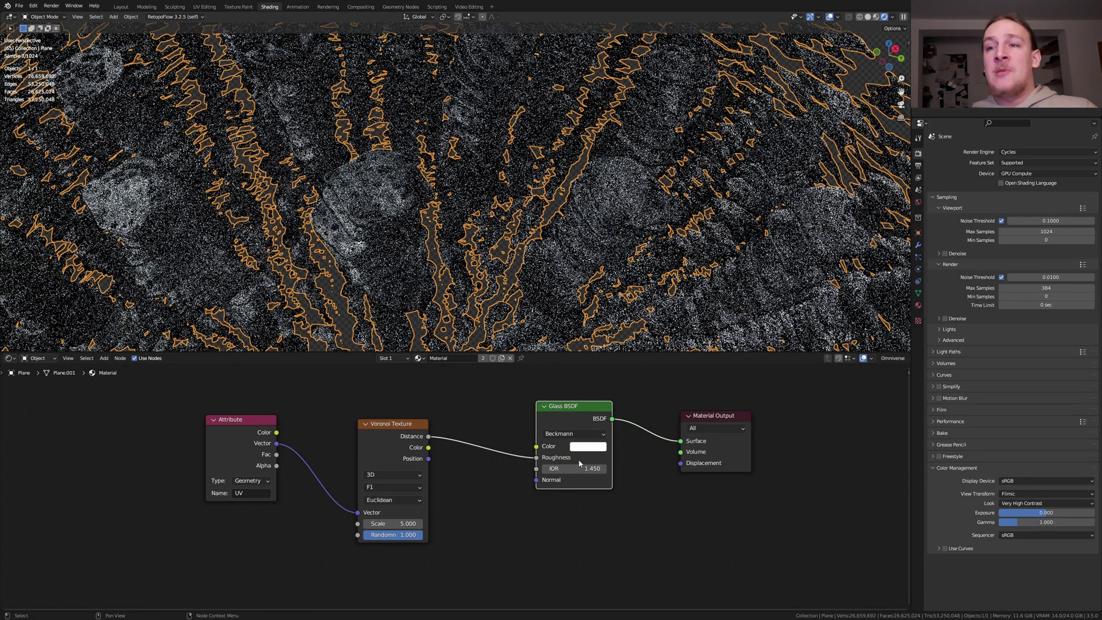
Insert a ColorRamp between the Voronoi Distance and Glass Roughness, with the black stop at 0.509 and the white stop close beside it.
key("shift+a")
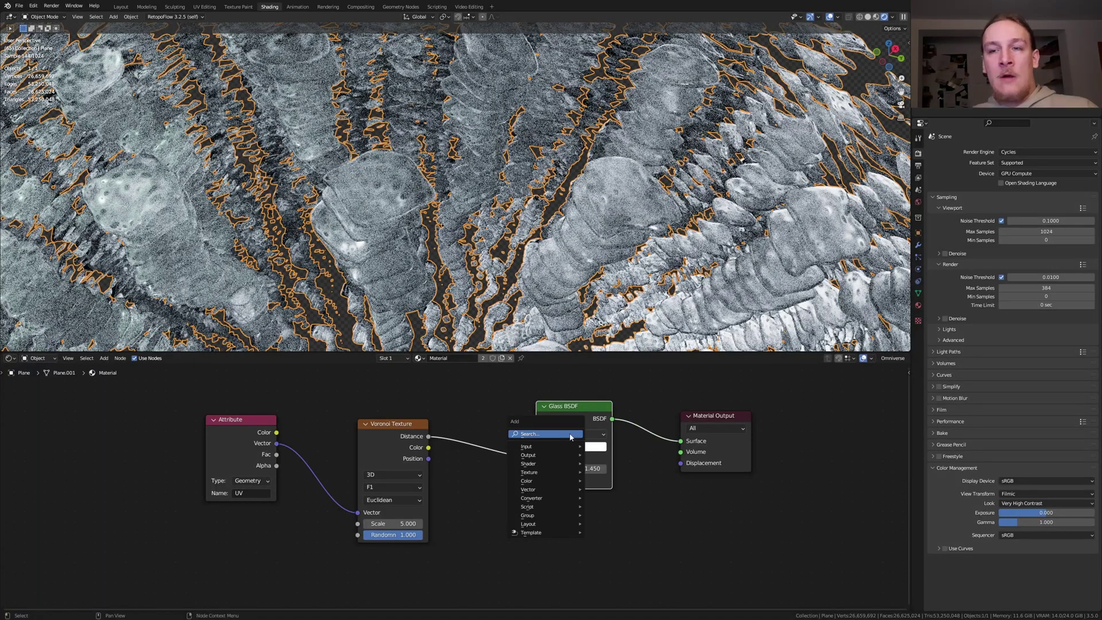
left_click(571, 437)
type("co")
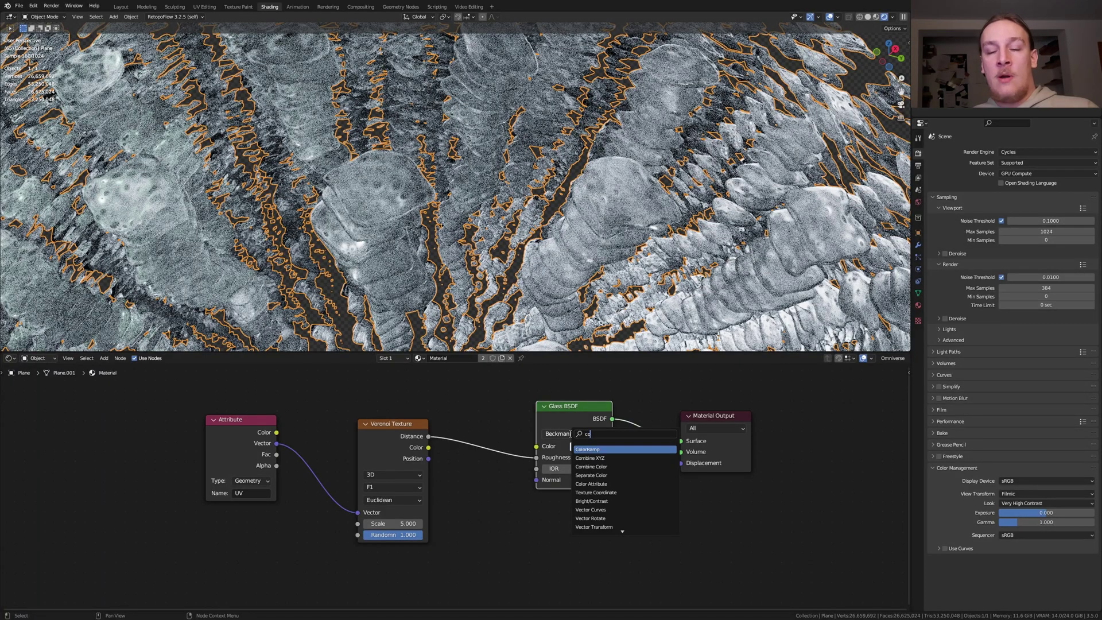
left_click_drag(466, 475, 533, 473)
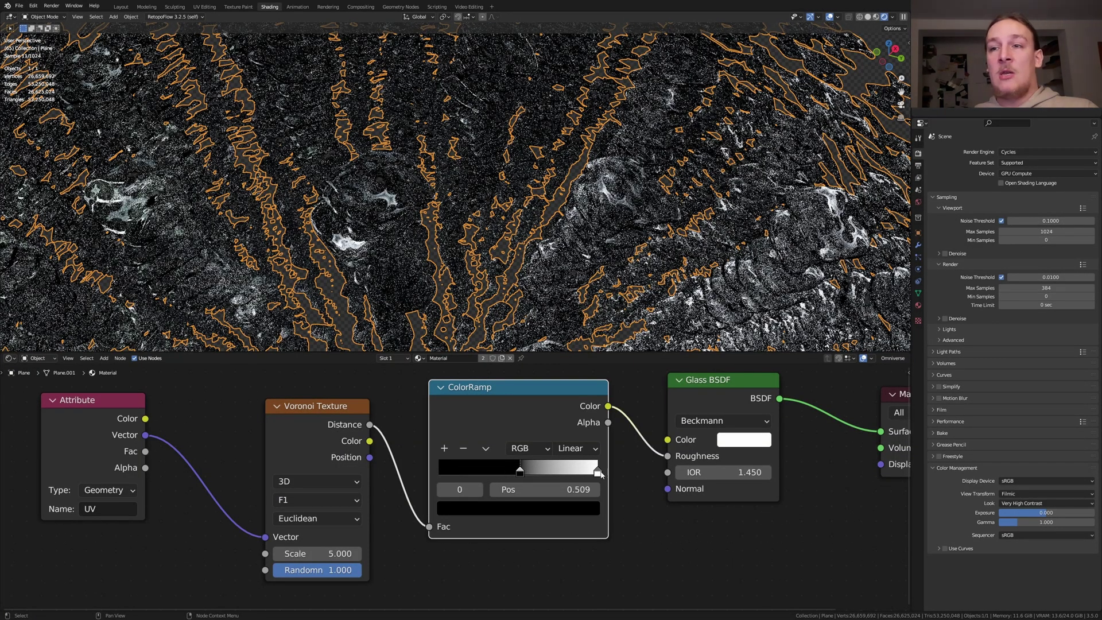
Change the ColorRamp's black stop to a grey with an HSV value of 0.18.
left_click(521, 473)
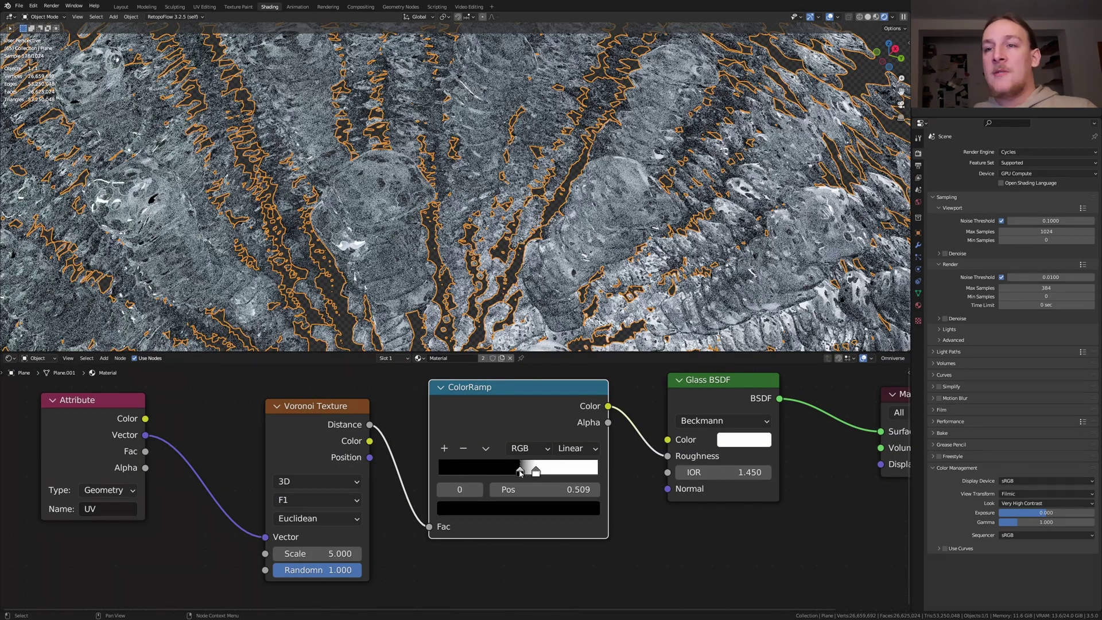
left_click(521, 505)
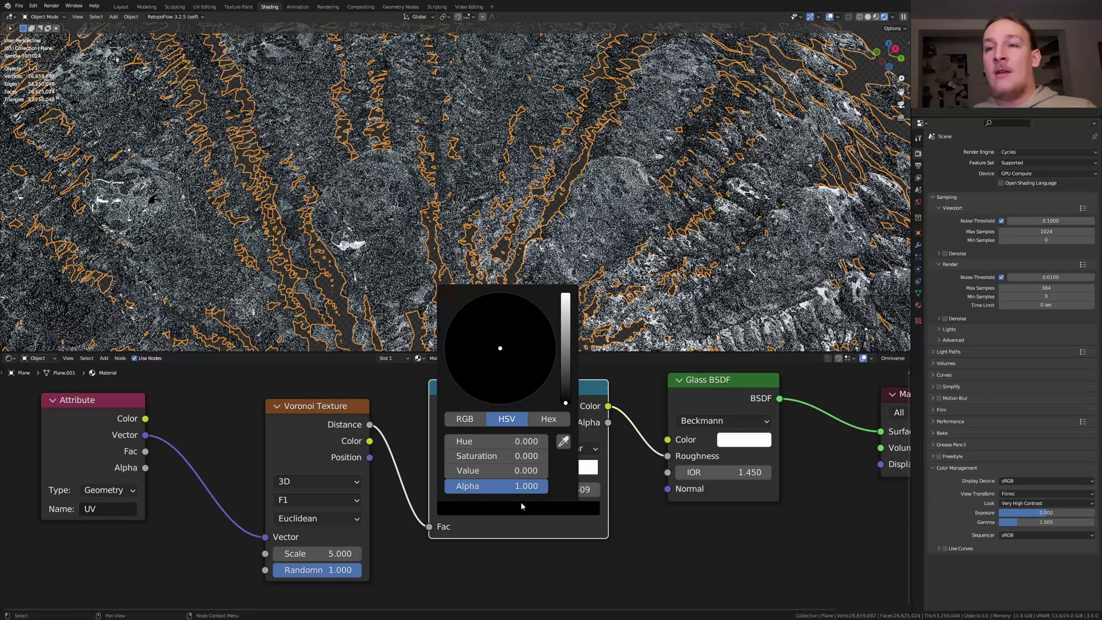
left_click(506, 469)
type(".18")
key("Return")
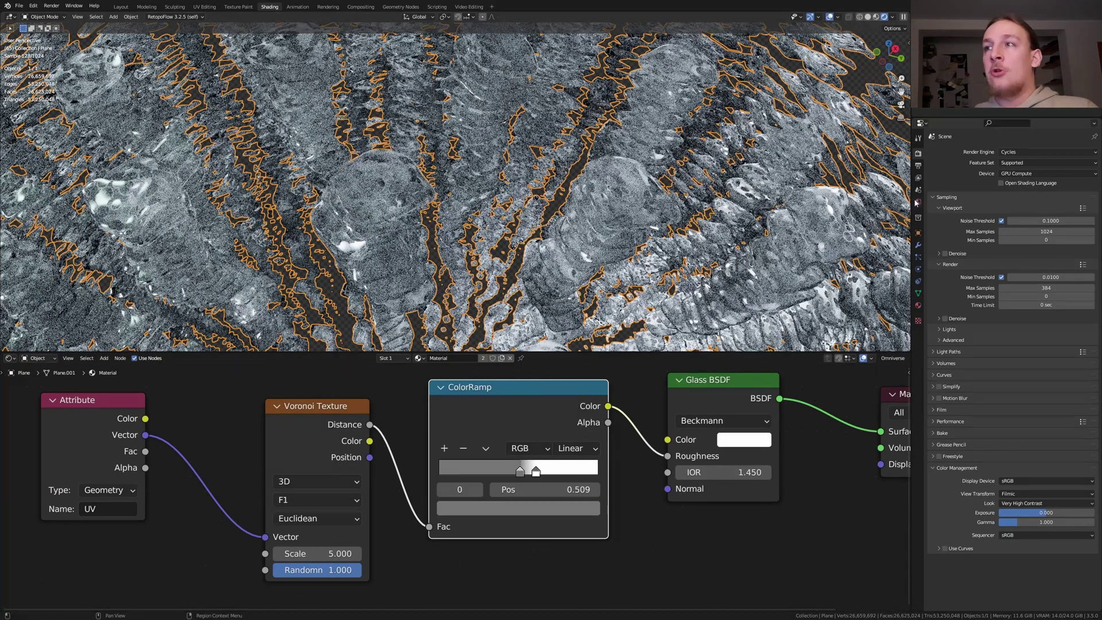
Replace the world background's environment image with a Sky Texture as its color.
left_click(918, 202)
left_click(1022, 207)
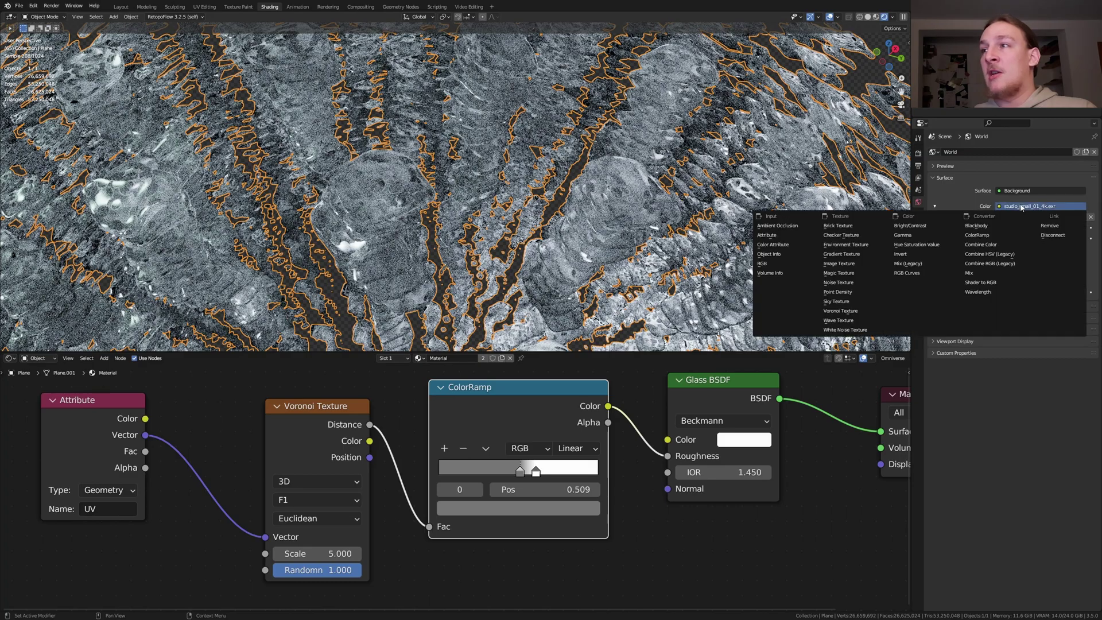
left_click(837, 301)
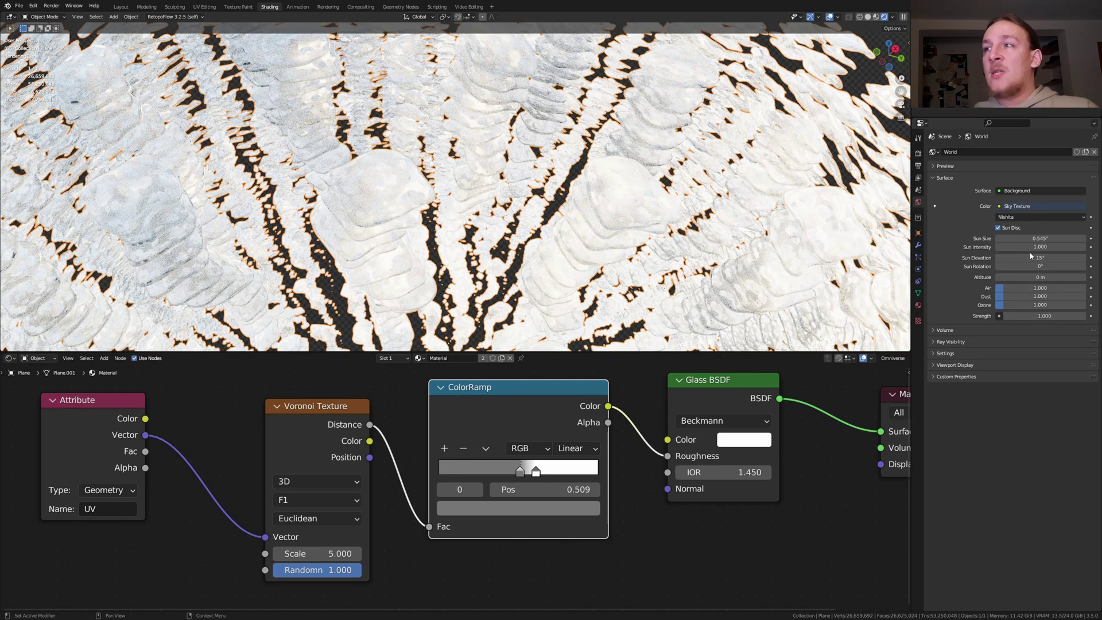
Set the Sky Texture's Sun Elevation to 7° and its Sun Rotation to 60°.
left_click(1033, 257)
type("7")
key("Return")
left_click(1037, 266)
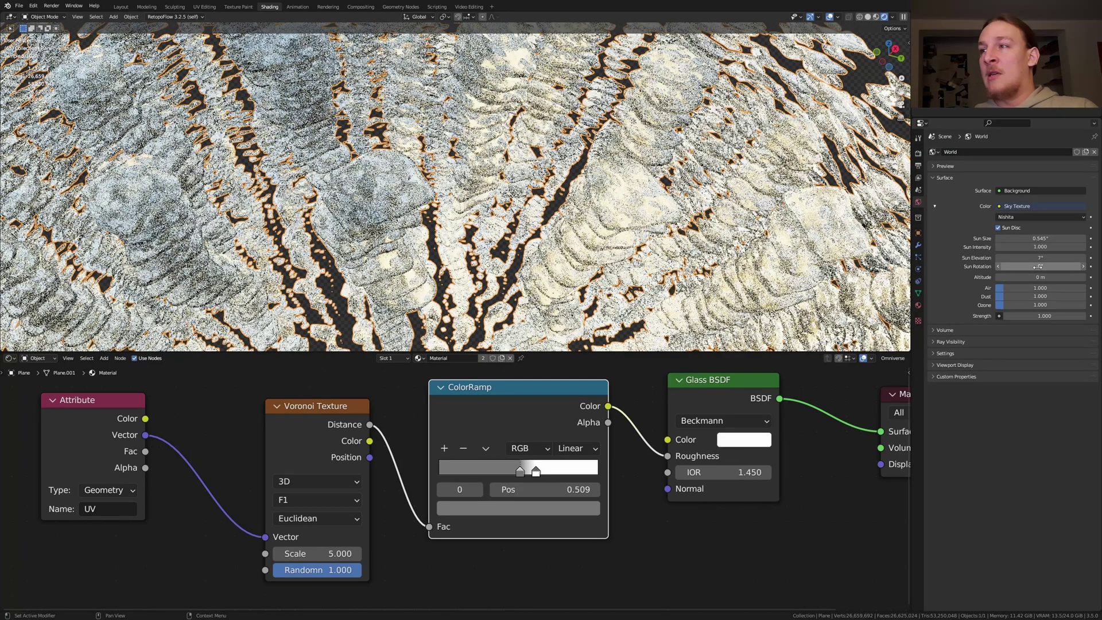
type("60")
key("Return")
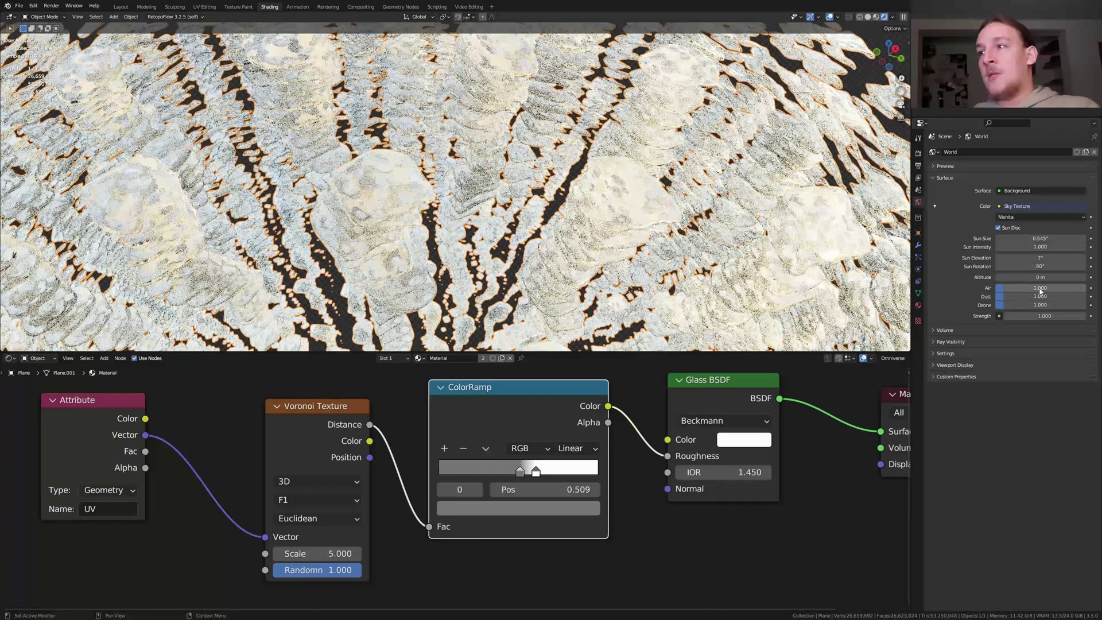
Set the sky's Air, Dust and Ozone to 6 and the background Strength to 3.5, and save the file.
left_click_drag(1039, 288, 1040, 304)
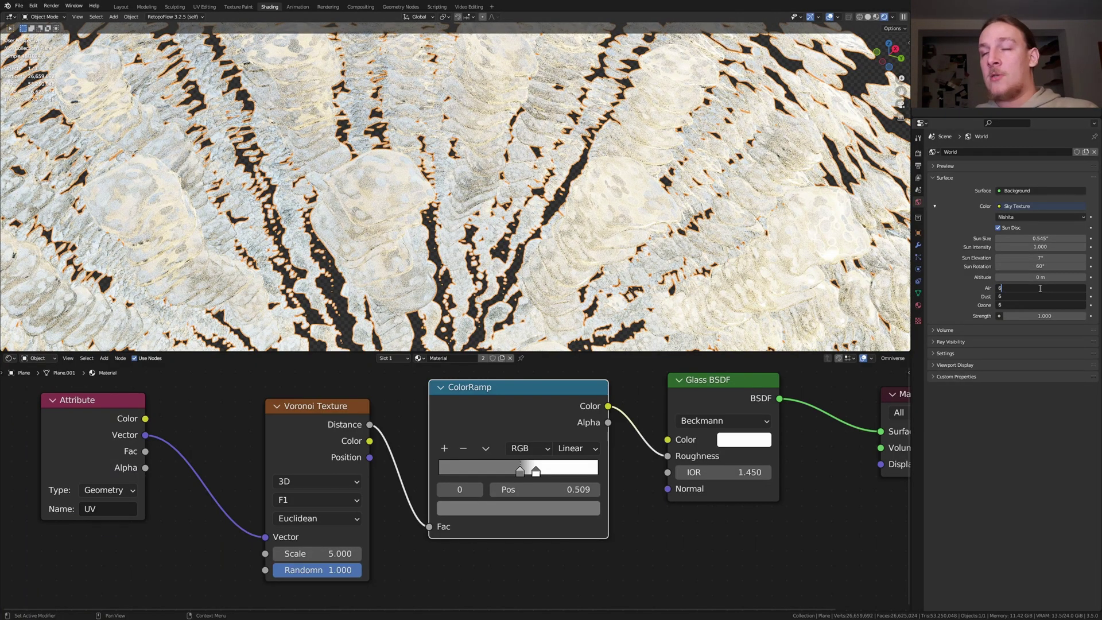
key("Return")
left_click(1055, 317)
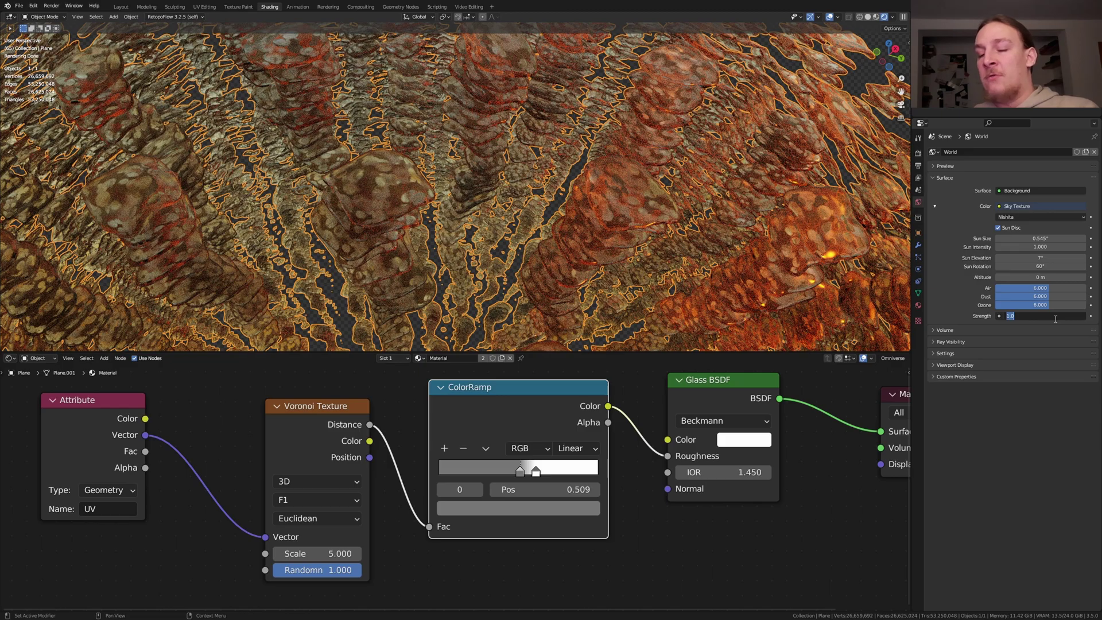
type("3.5")
key("Return")
key("ctrl+s")
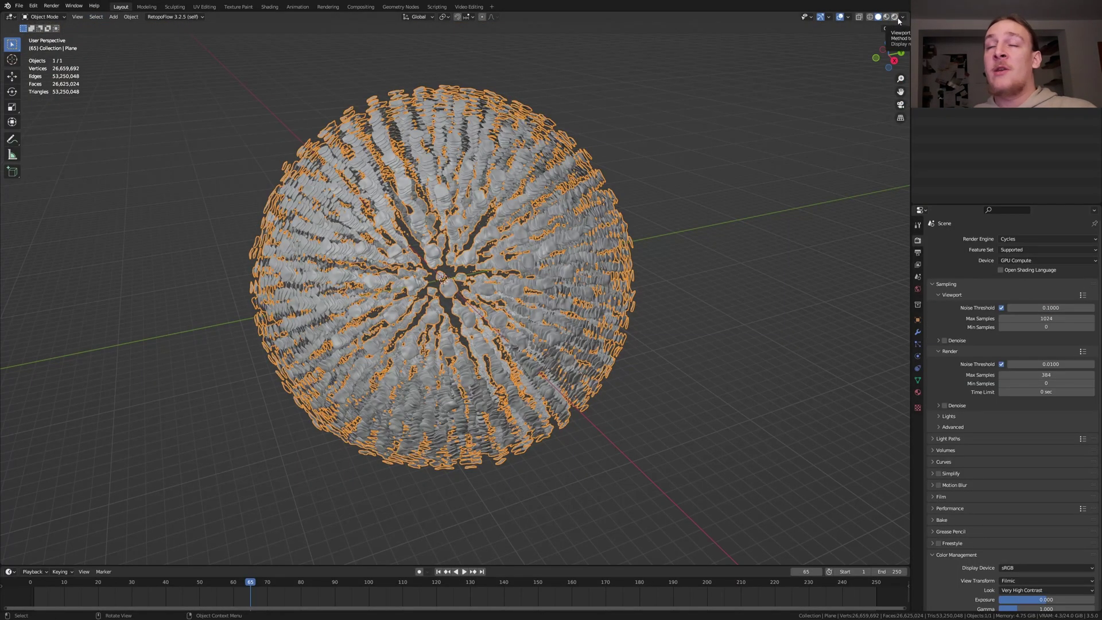
Add a camera to the scene in the Layout workspace and set its focal length to 6 mm.
key("shift+a")
mouse_move(550, 274)
left_click(612, 277)
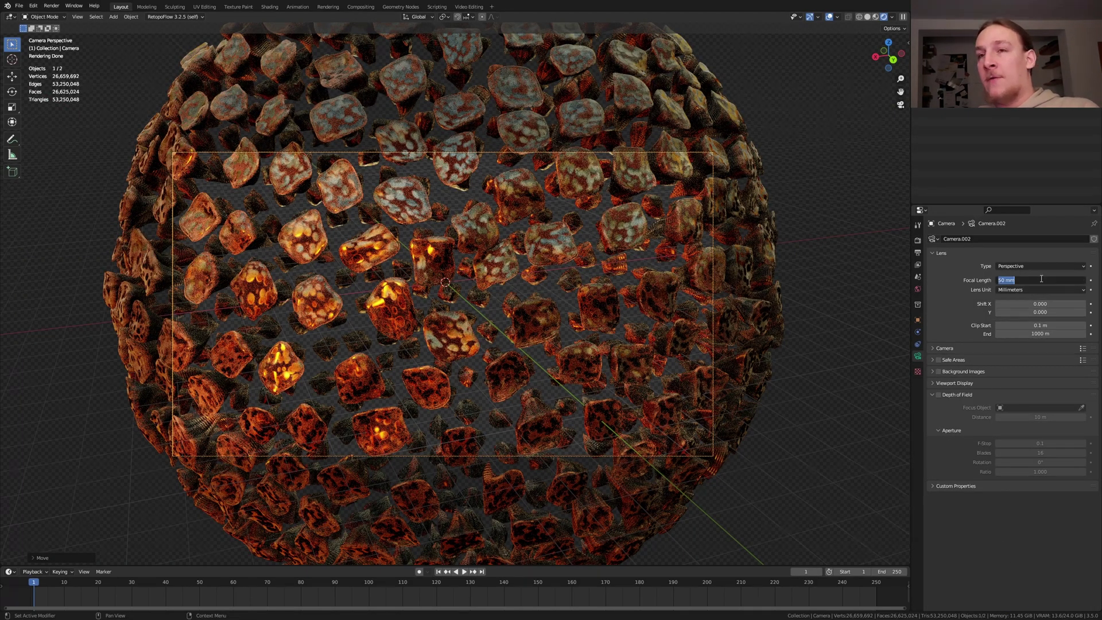
type("6")
key("Return")
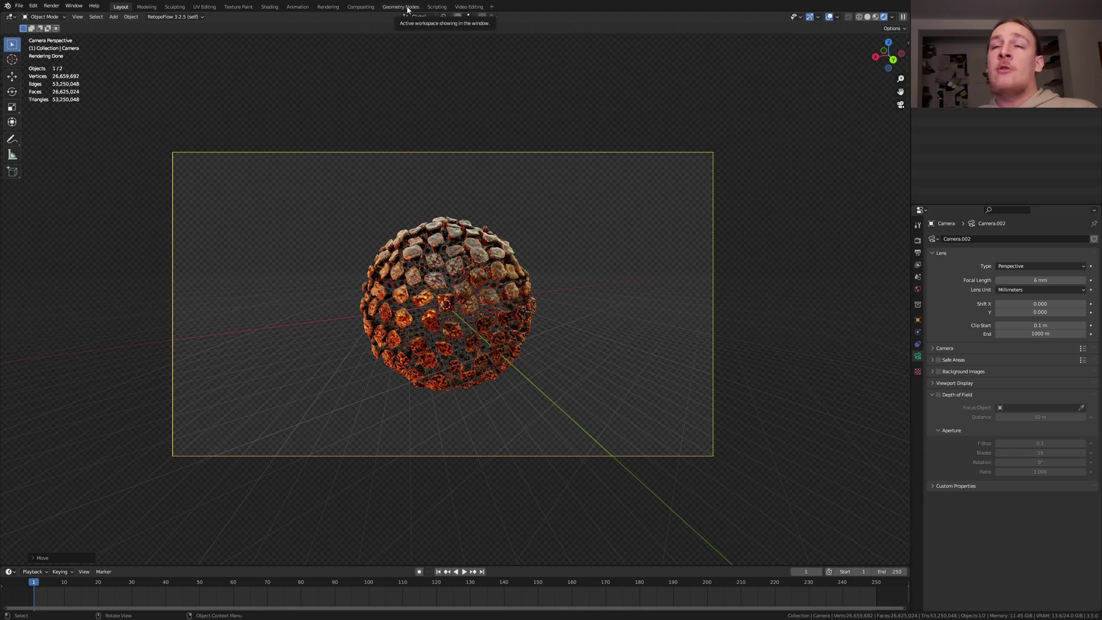
Mute the Subdivision Surface node in the geometry node tree and switch the viewport to solid shading.
left_click(401, 7)
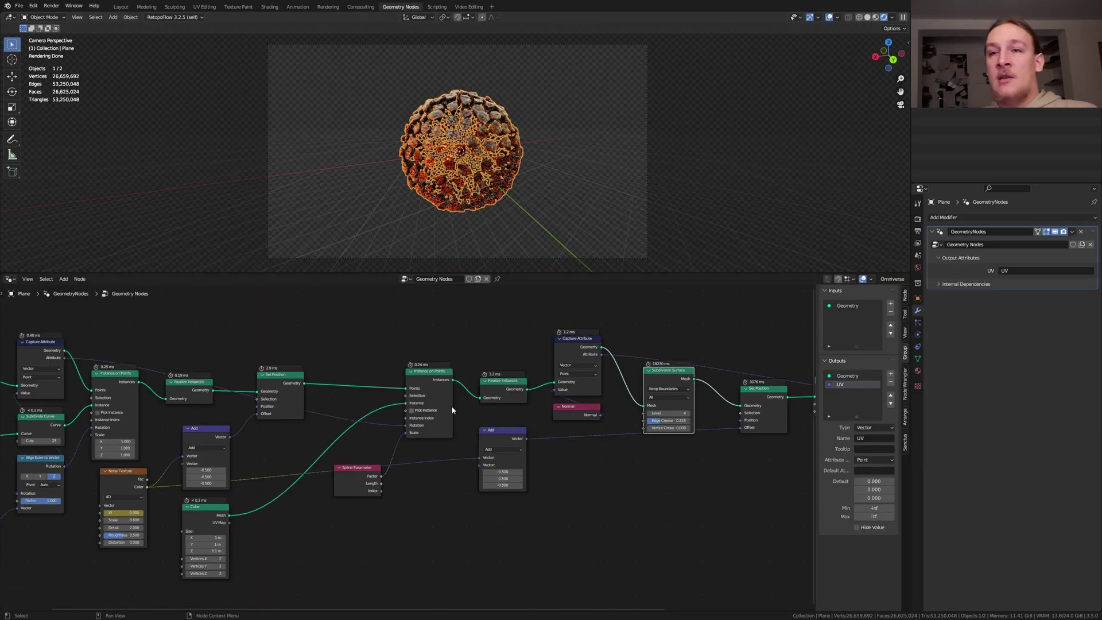
scroll(579, 381, "up", 4)
key("m")
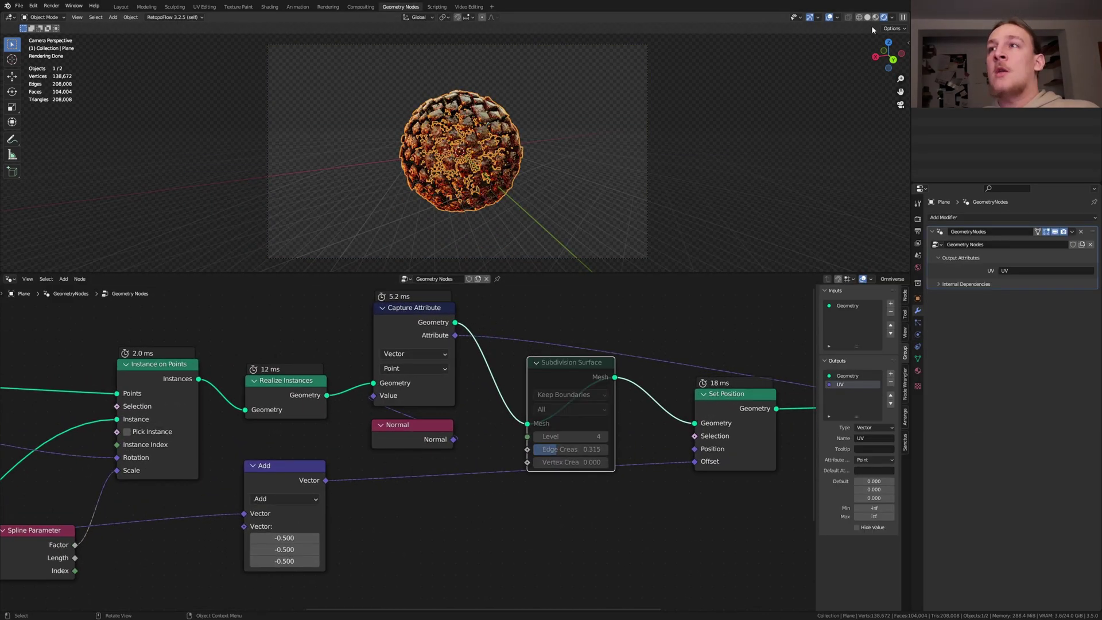
left_click(867, 17)
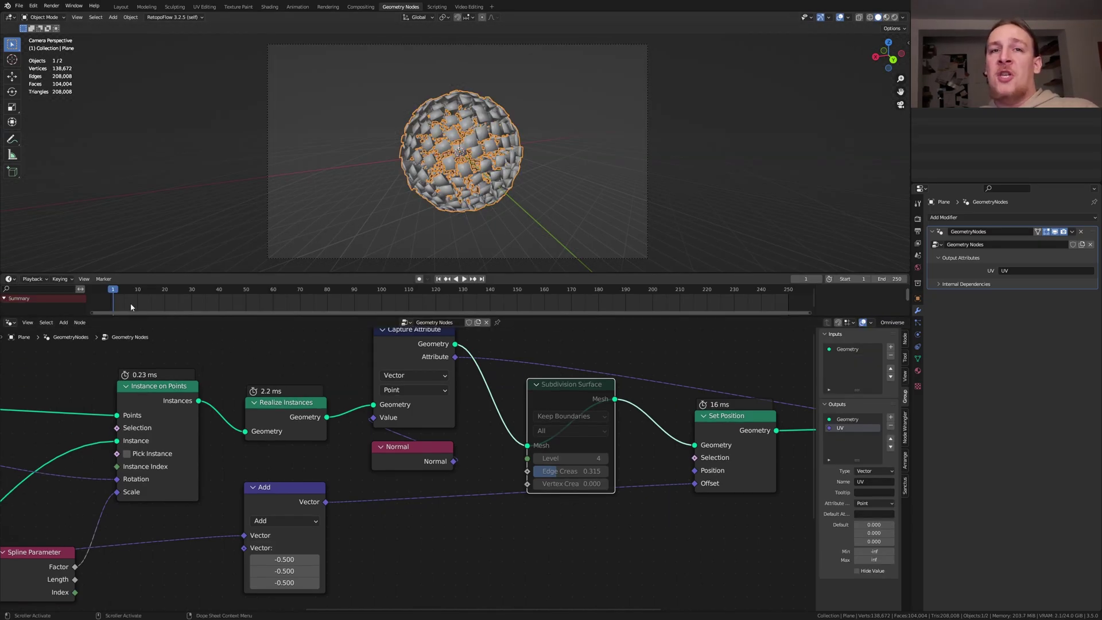
Play the animation and scrub the timeline to frame 47 to examine how the cubes move in the camera view.
key("space")
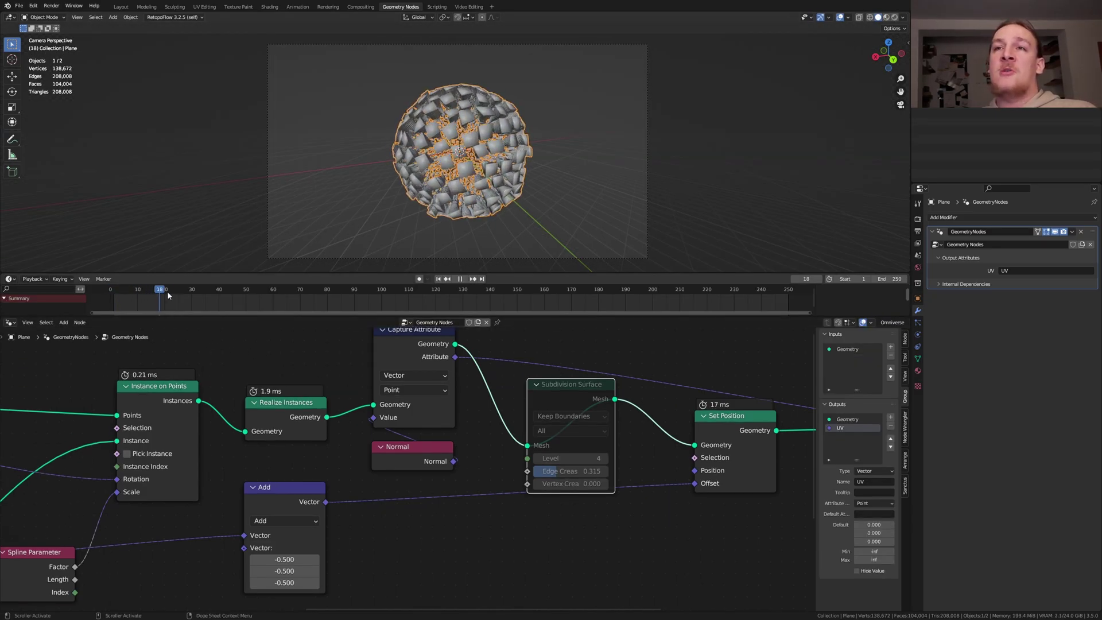
left_click_drag(192, 295, 239, 294)
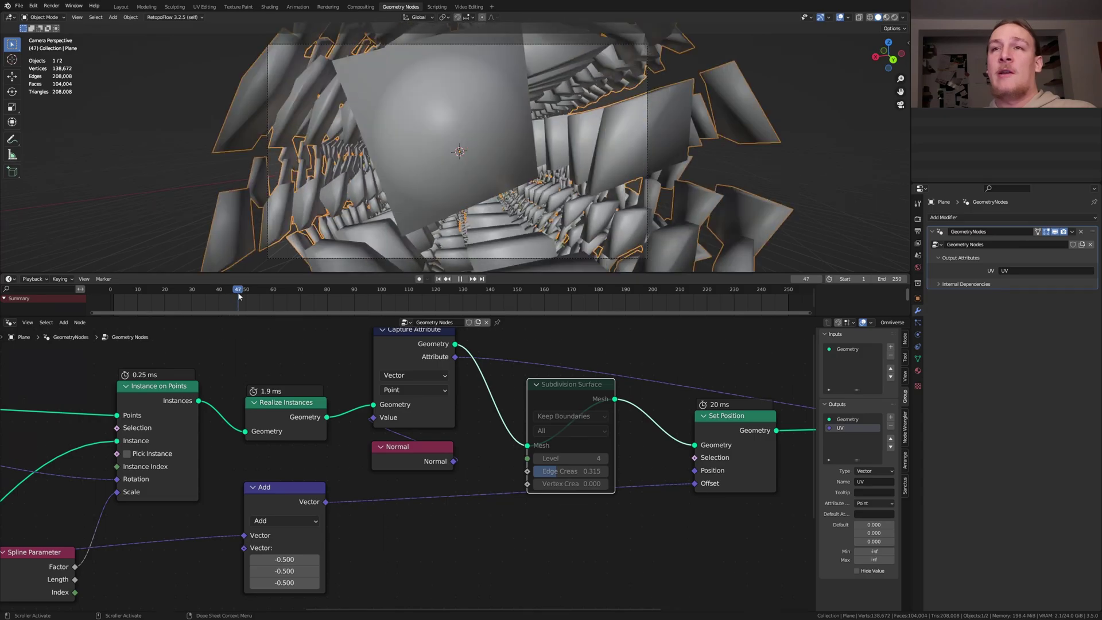
Rotate the camera around the Z axis about the 3D cursor to a Z rotation of 165°.
left_click(647, 242)
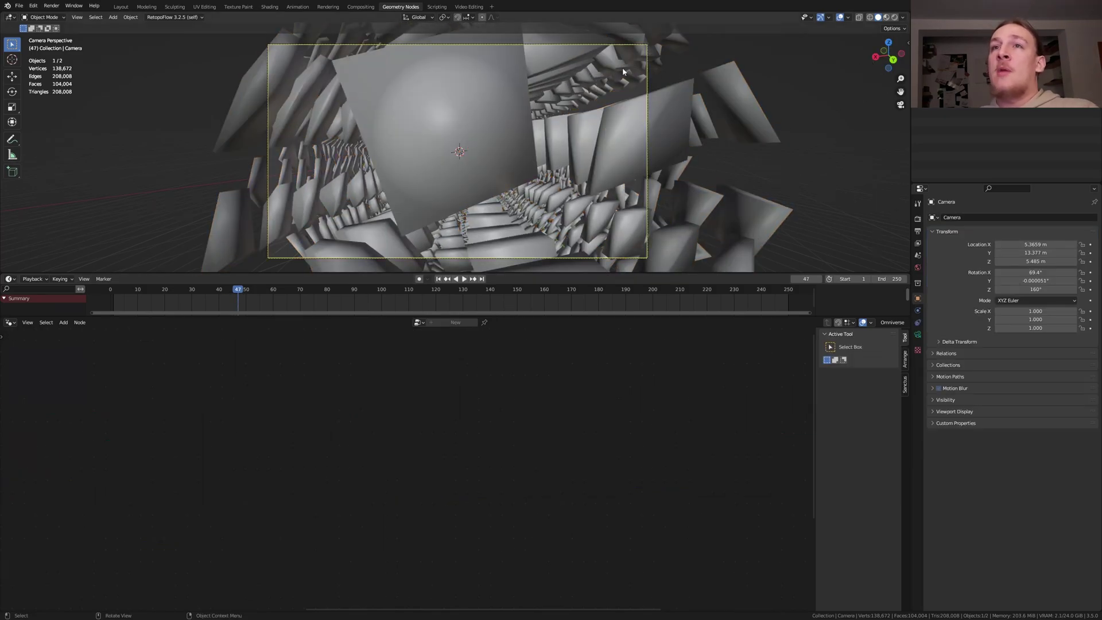
left_click(444, 18)
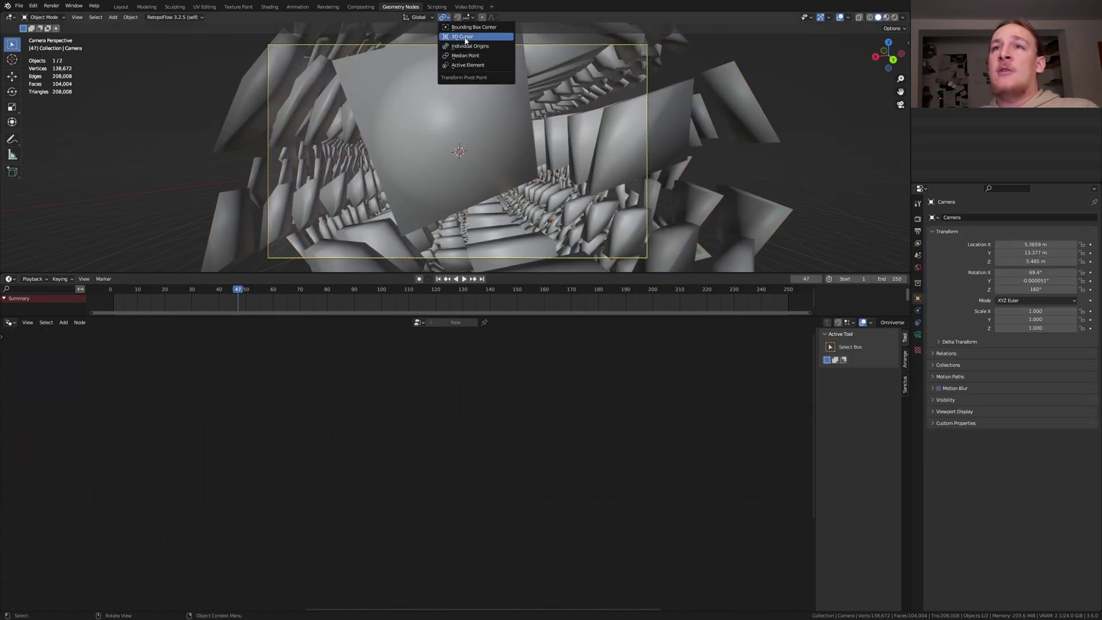
left_click(466, 39)
key("r")
key("z")
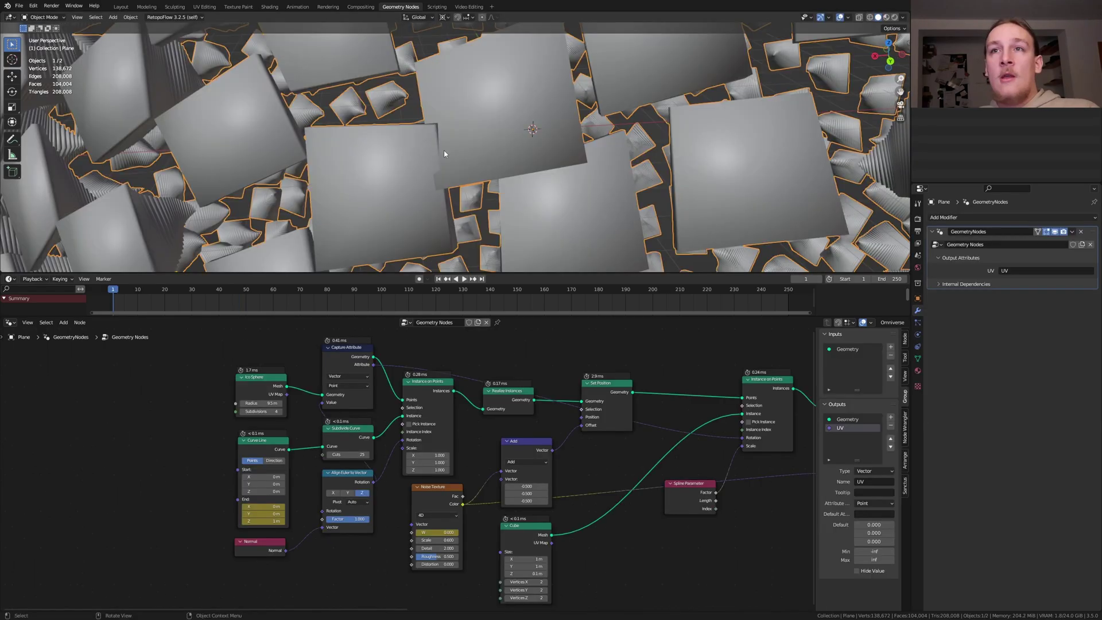
Increase the Ico Sphere node's Radius to about 10.1 m and return to the camera view.
scroll(442, 172, "up", 1)
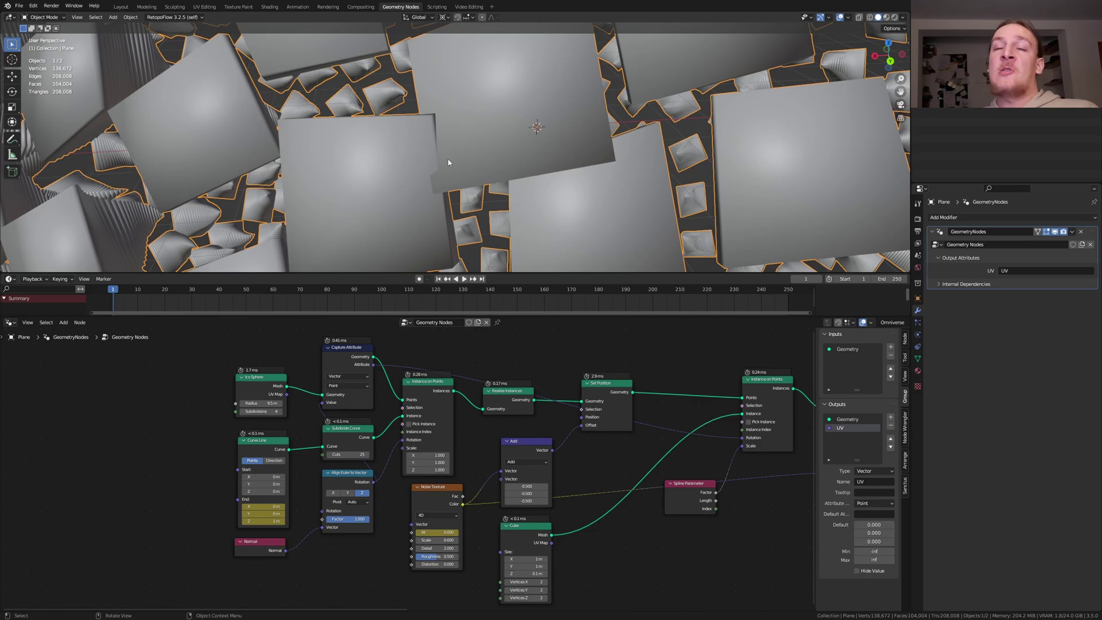
scroll(263, 420, "up", 2)
middle_click_drag(262, 421, 367, 472)
scroll(367, 456, "up", 4)
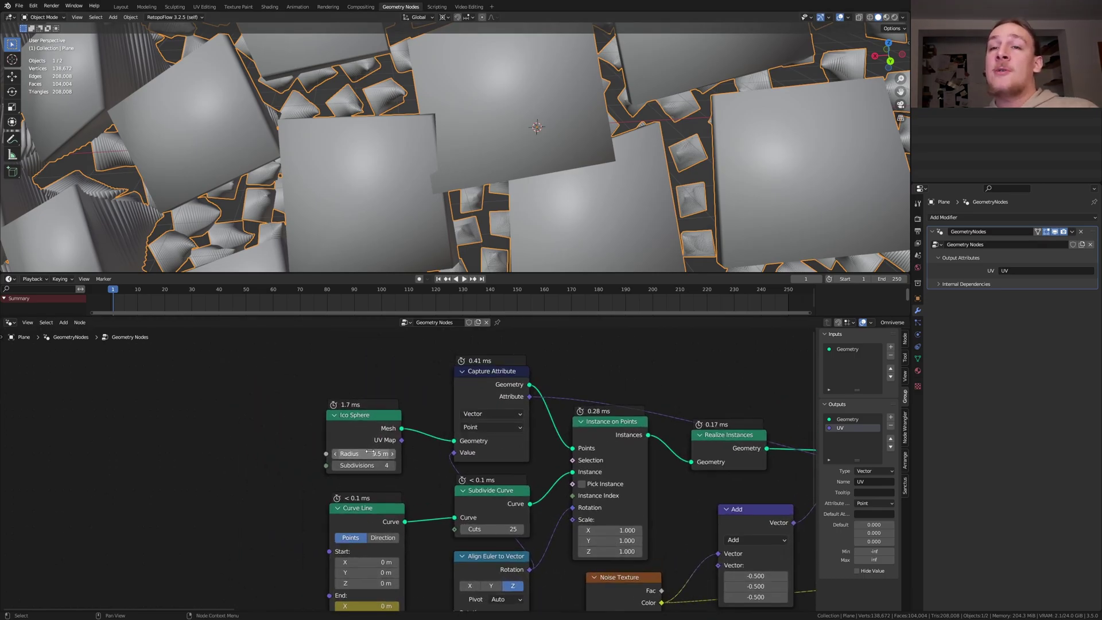
left_click_drag(367, 454, 370, 453, "shift")
key("KP_0")
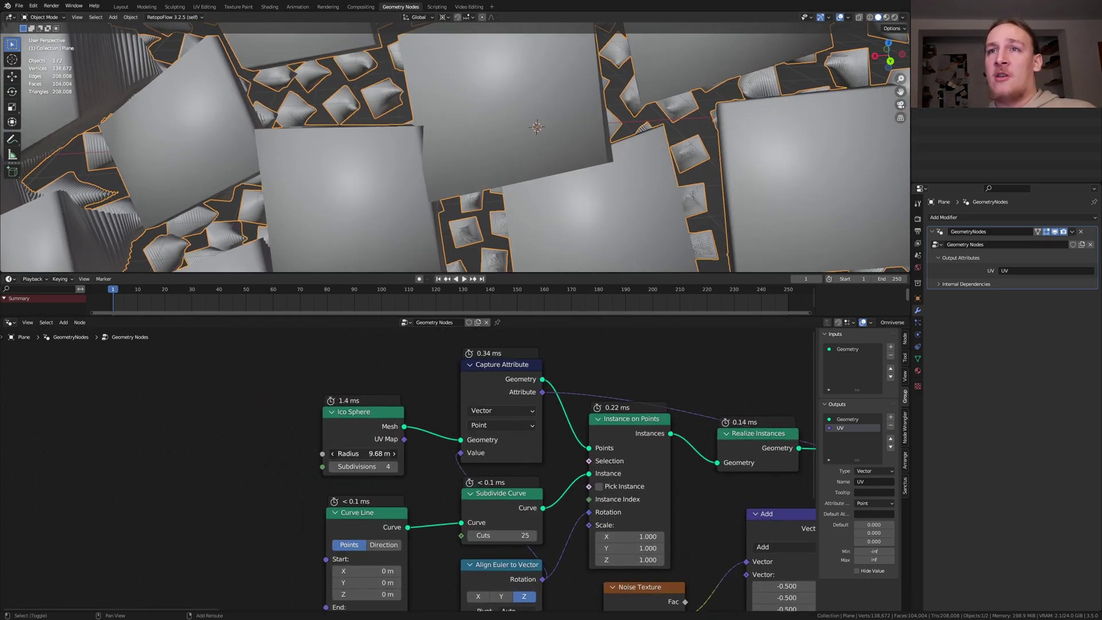
Add a Plain Axes empty to the scene.
key("shift+a")
mouse_move(443, 113)
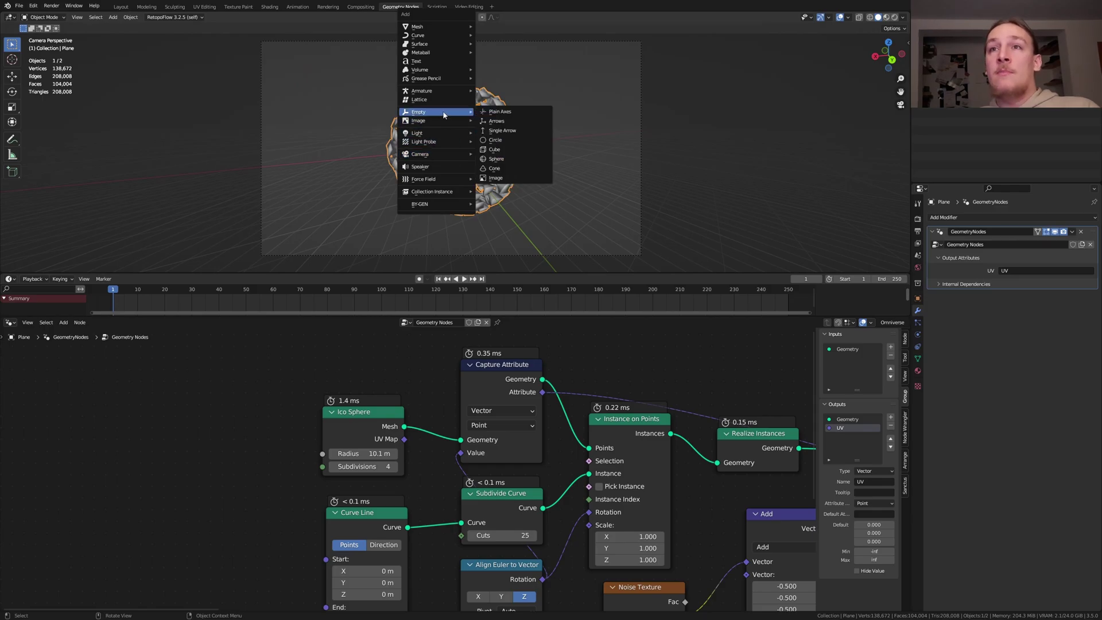
left_click(499, 112)
Place the empty on a front cube's surface using Face Project snapping and keyframe its location at frame 1.
left_click(468, 18)
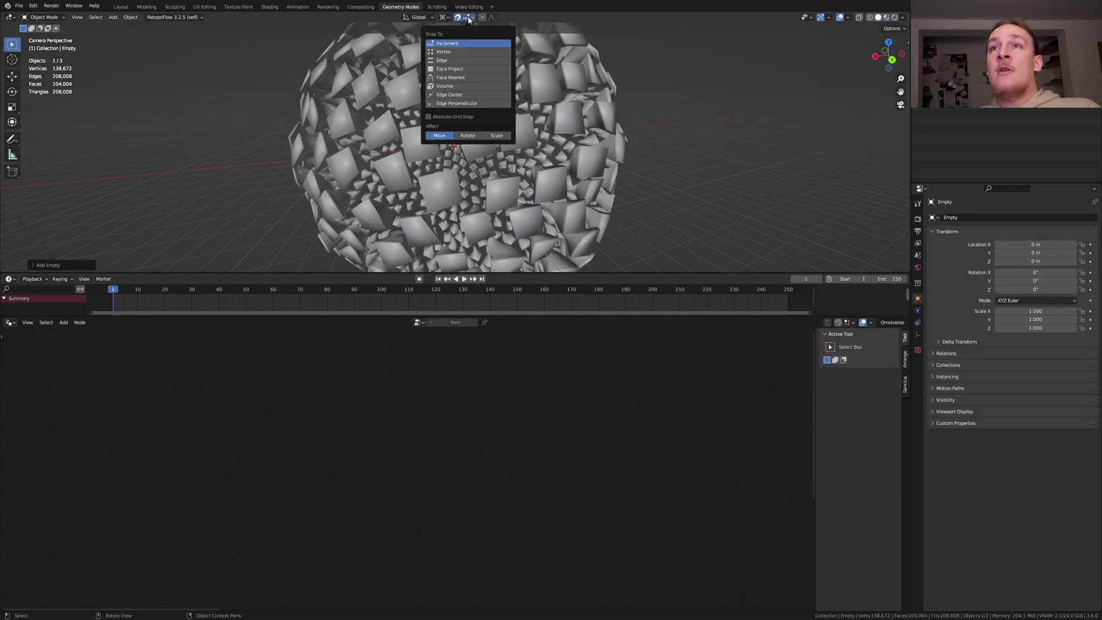
left_click(468, 69)
scroll(454, 143, "up", 3)
key("g")
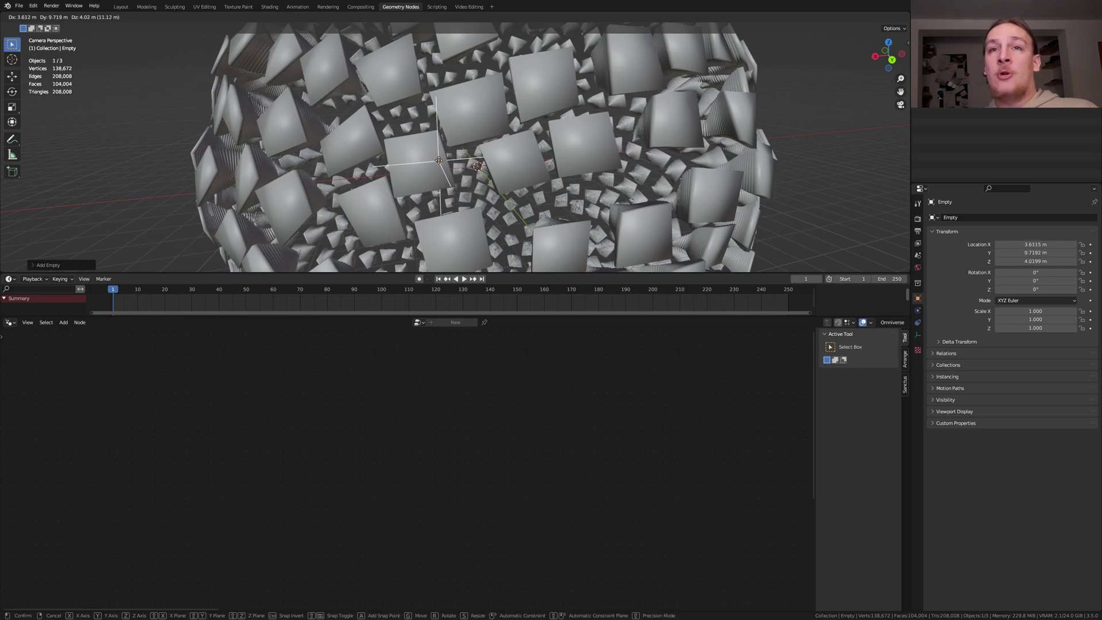
left_click(436, 160)
key("i")
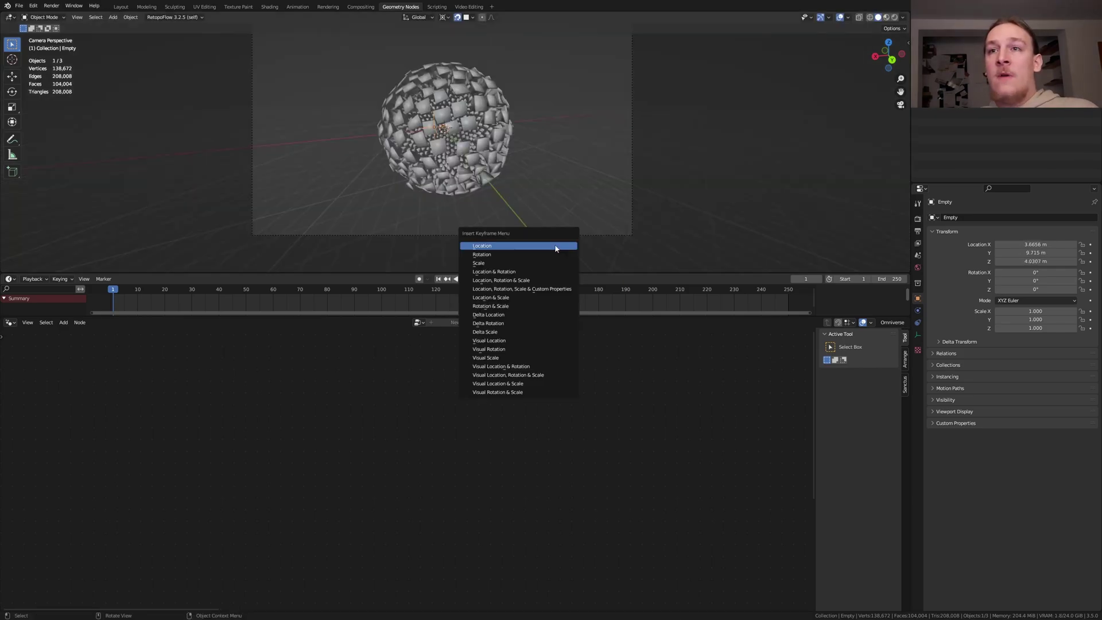
left_click(555, 248)
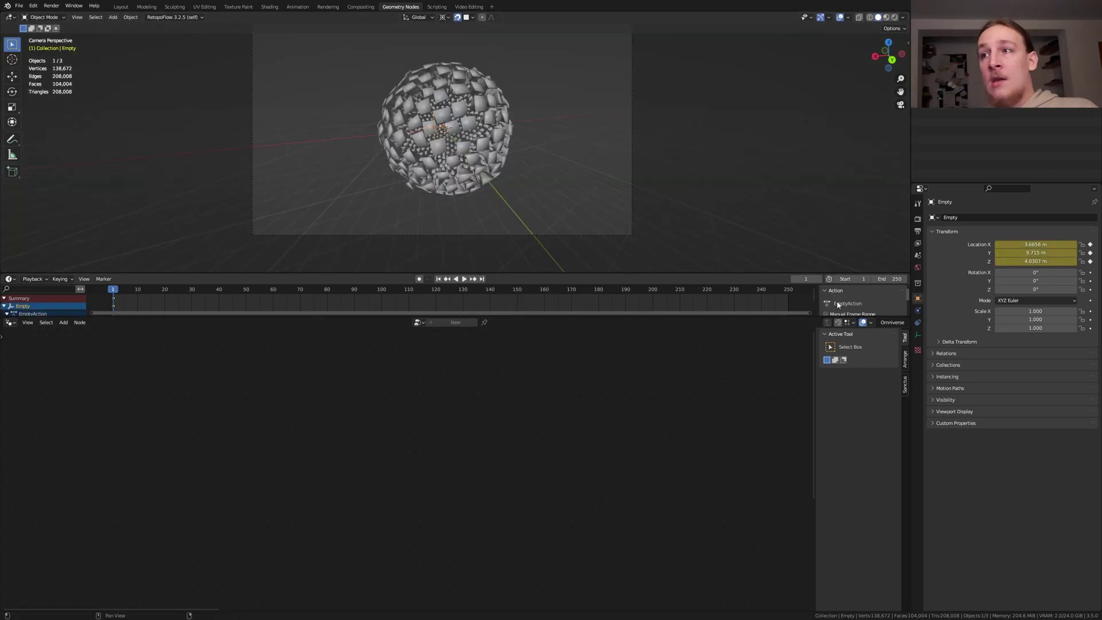
At frame 45, snap the empty onto a nearby cube left of the camera view's centre and keyframe its location.
left_click(809, 280)
type("45")
key("Return")
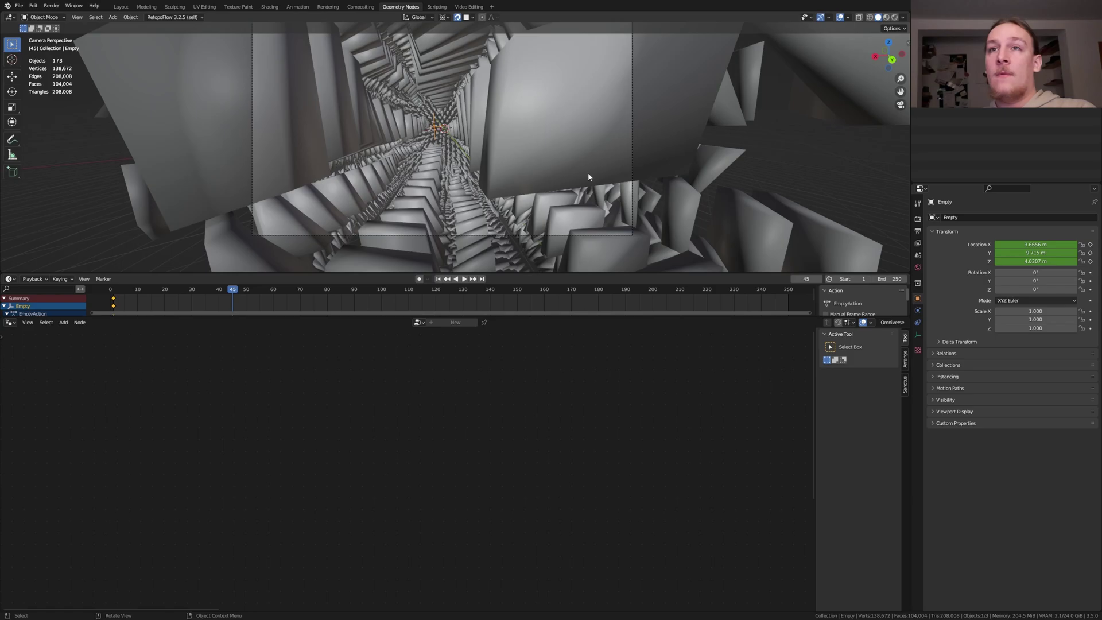
key("g")
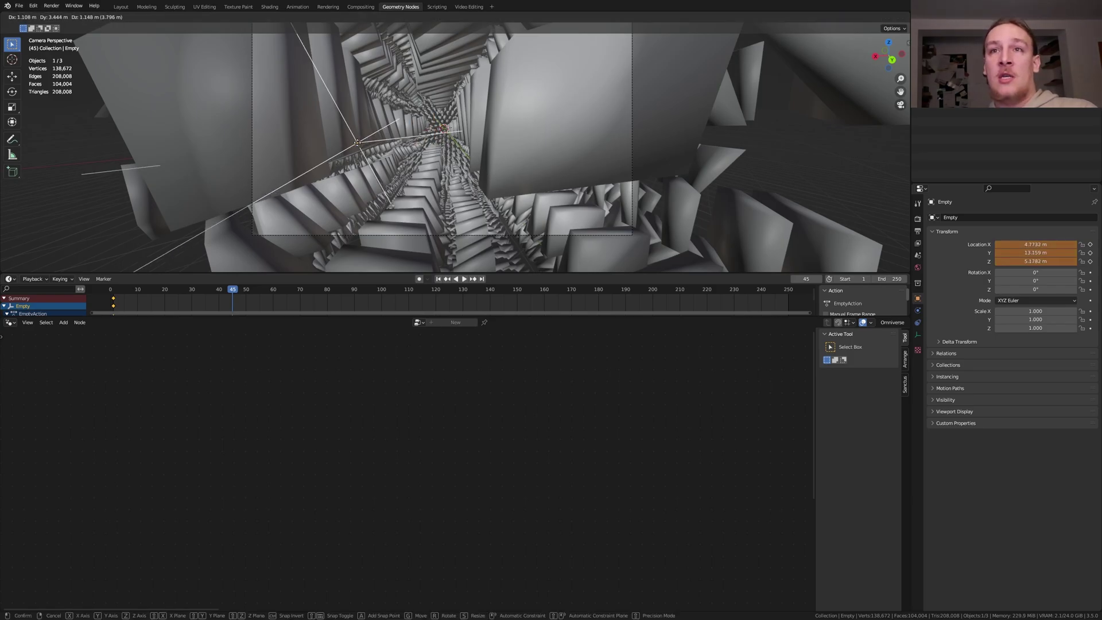
left_click(367, 135)
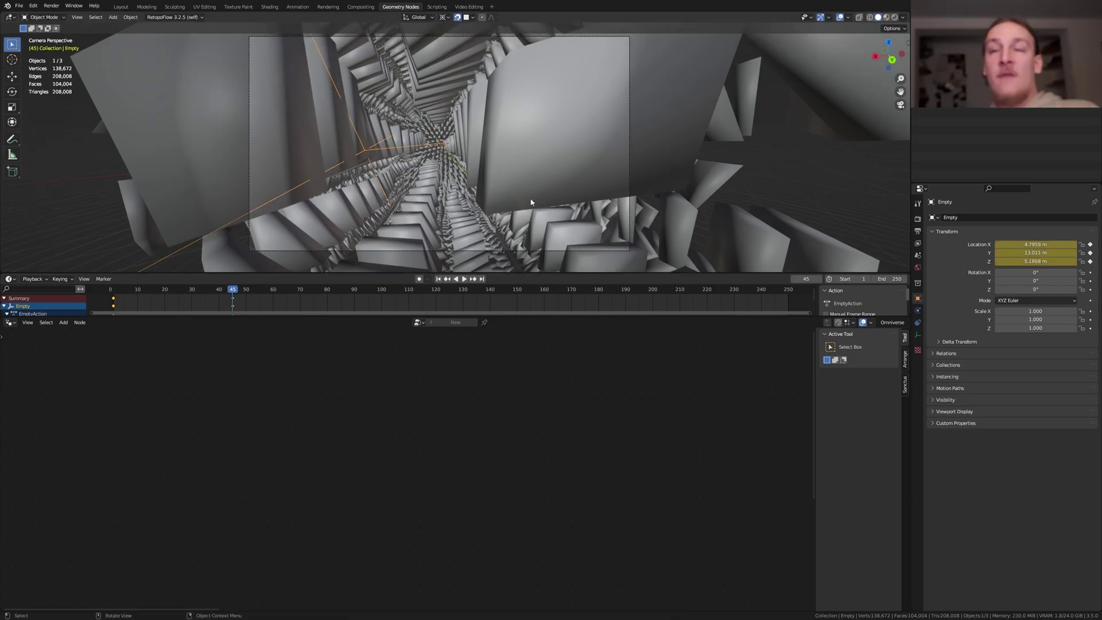
key("i")
left_click(530, 201)
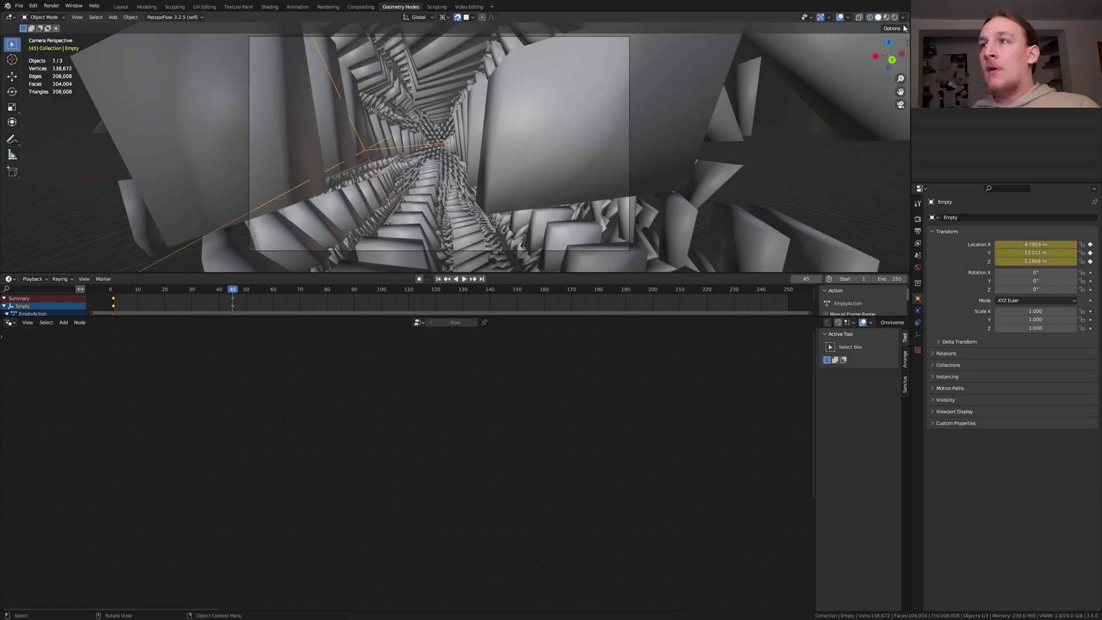
Enable depth of field for the viewport and the camera with the empty as focus object, and save the file.
left_click(903, 19)
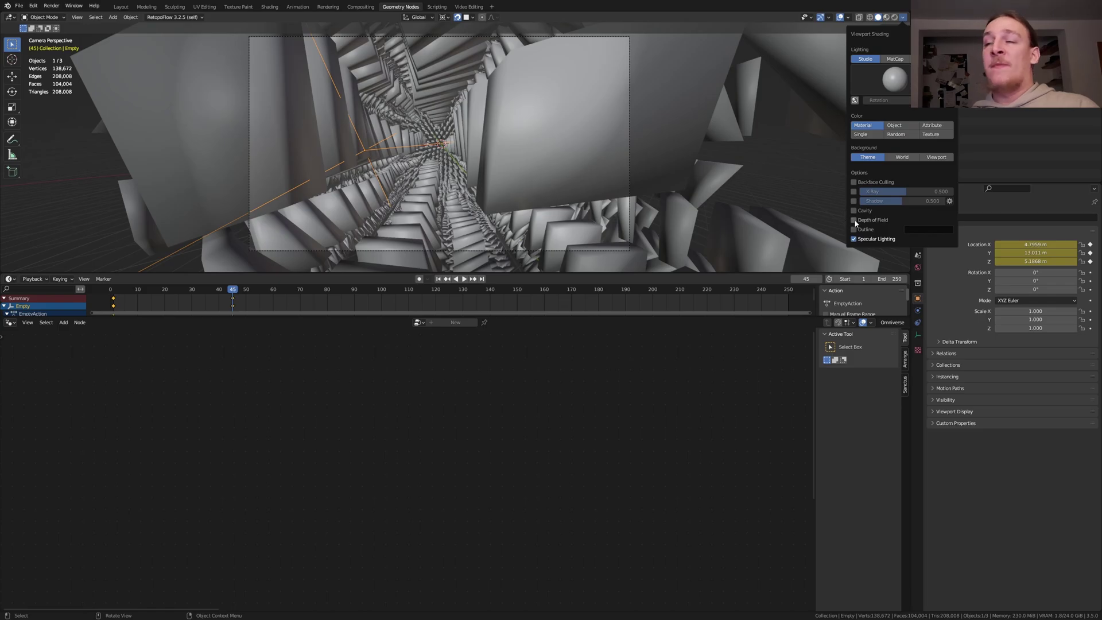
left_click(956, 45)
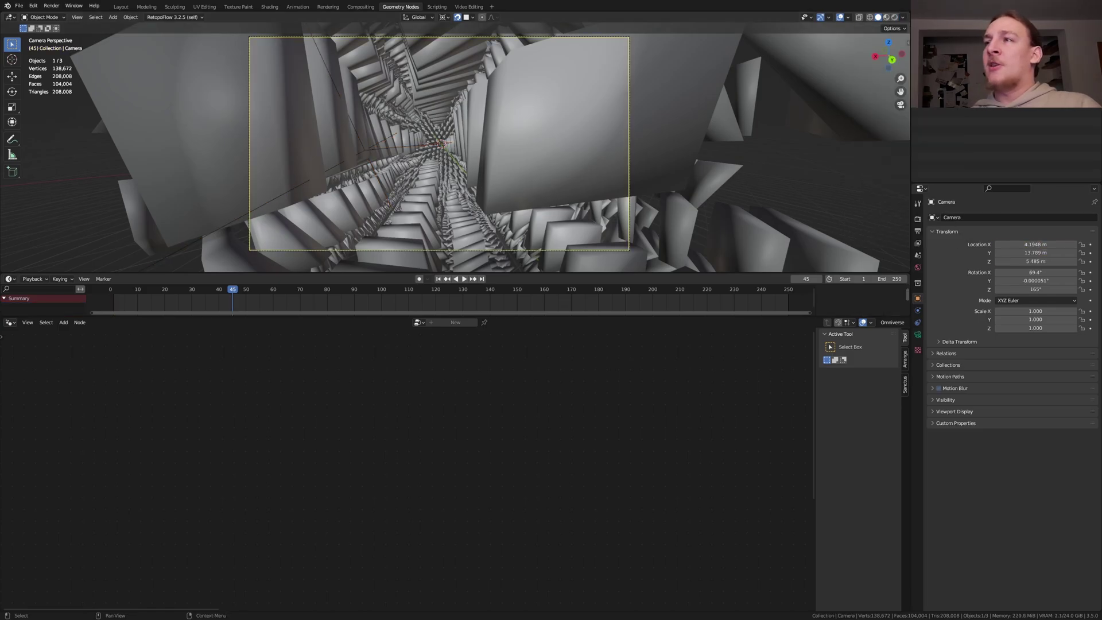
left_click(917, 334)
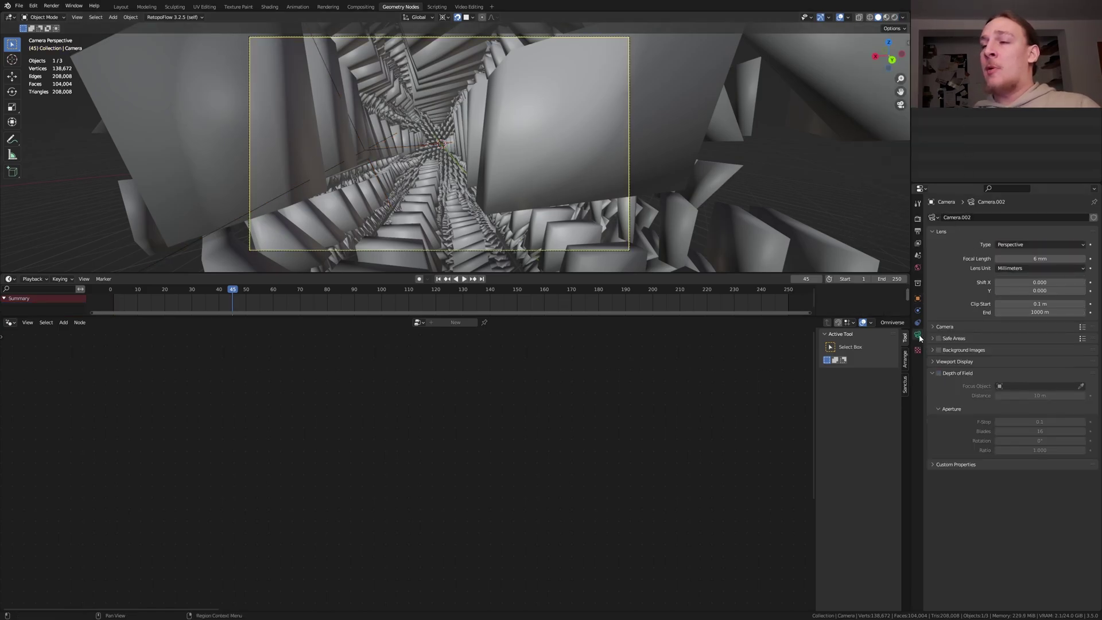
left_click(938, 374)
left_click(1033, 386)
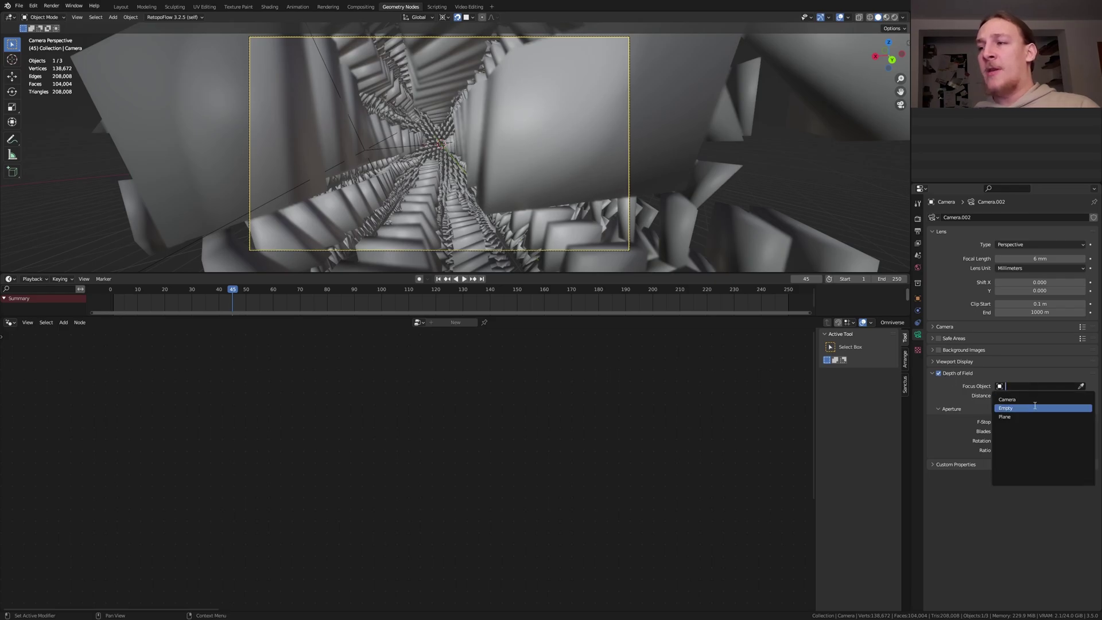
left_click(1035, 407)
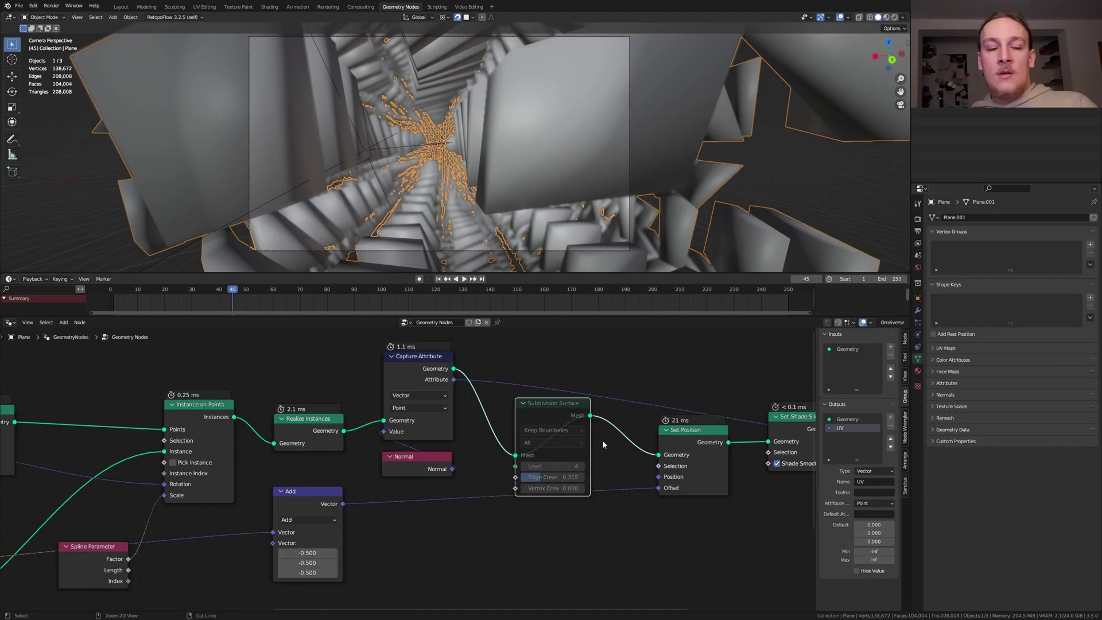
key("ctrl+s")
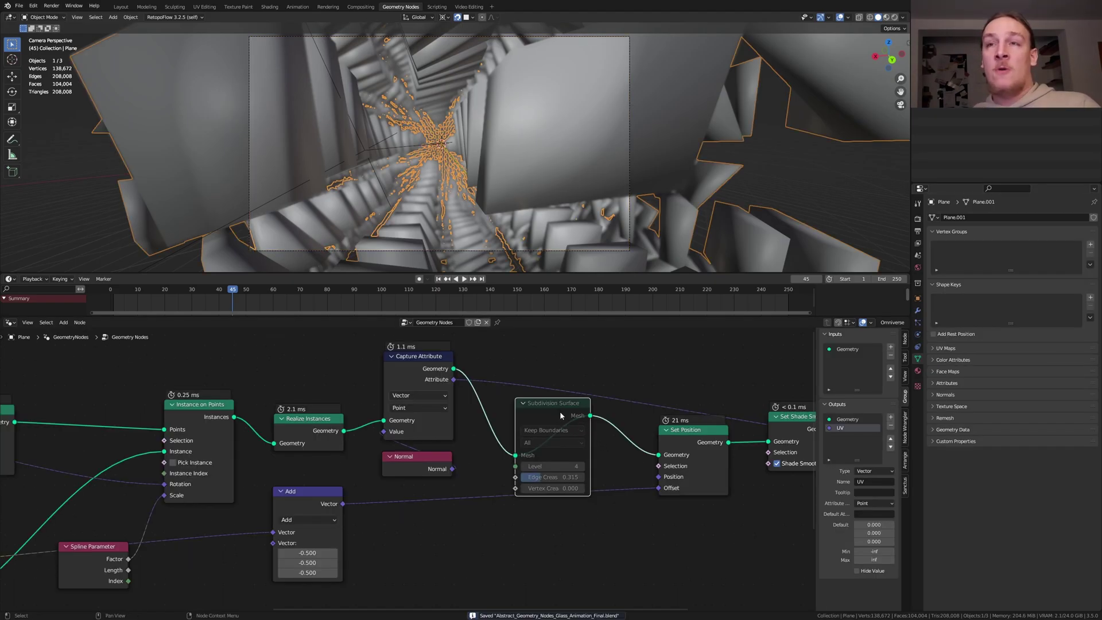
Unmute the Subdivision Surface node and render a test image of frame 45.
key("m")
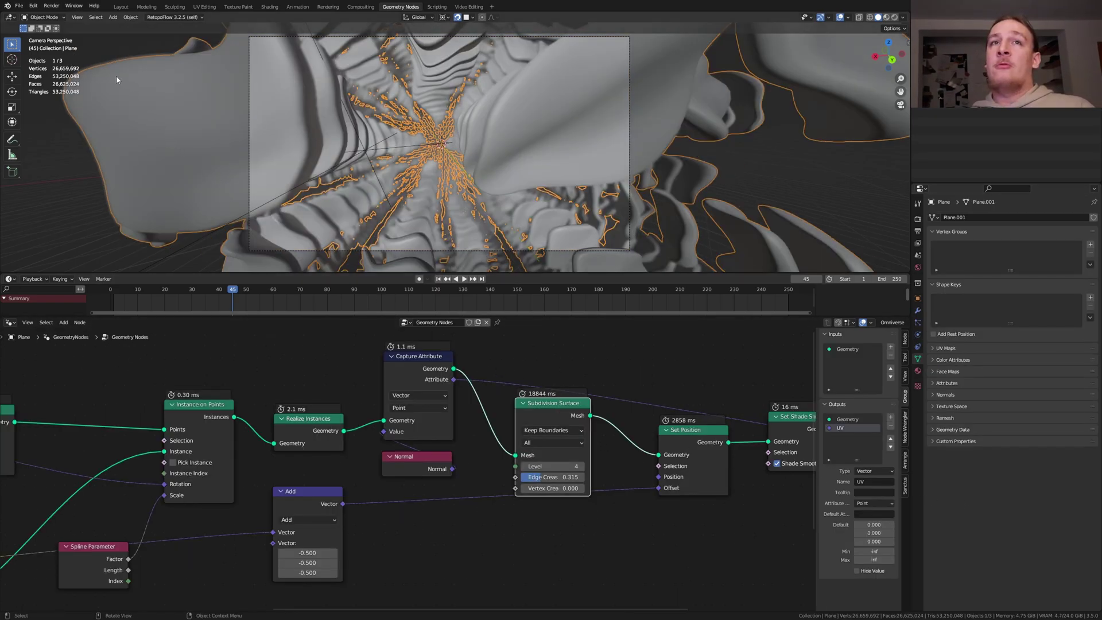
left_click(57, 7)
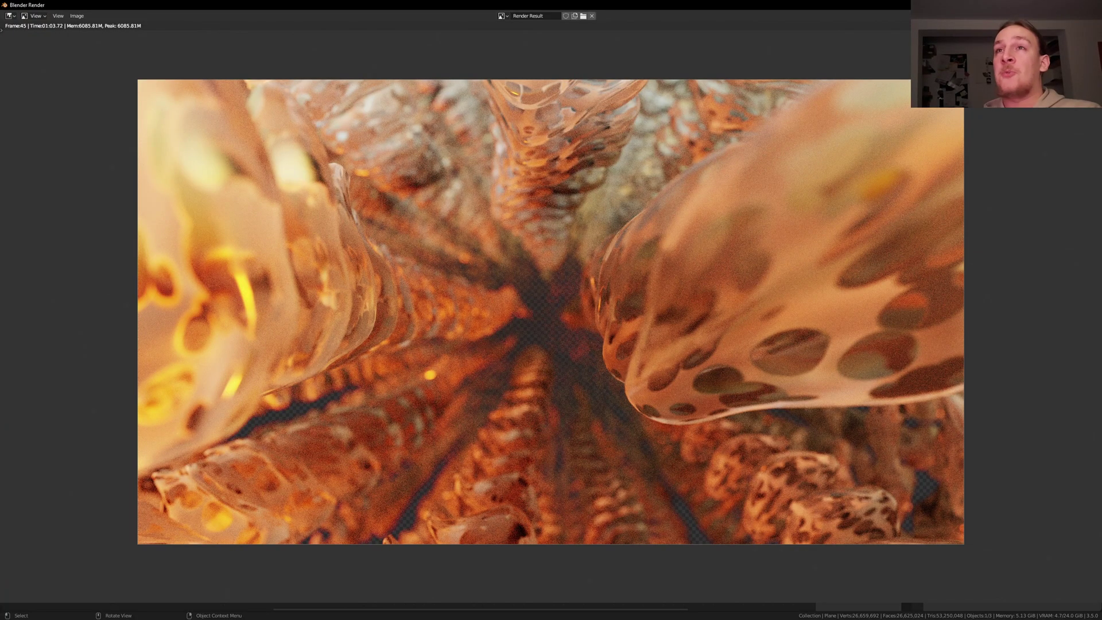
key("Escape")
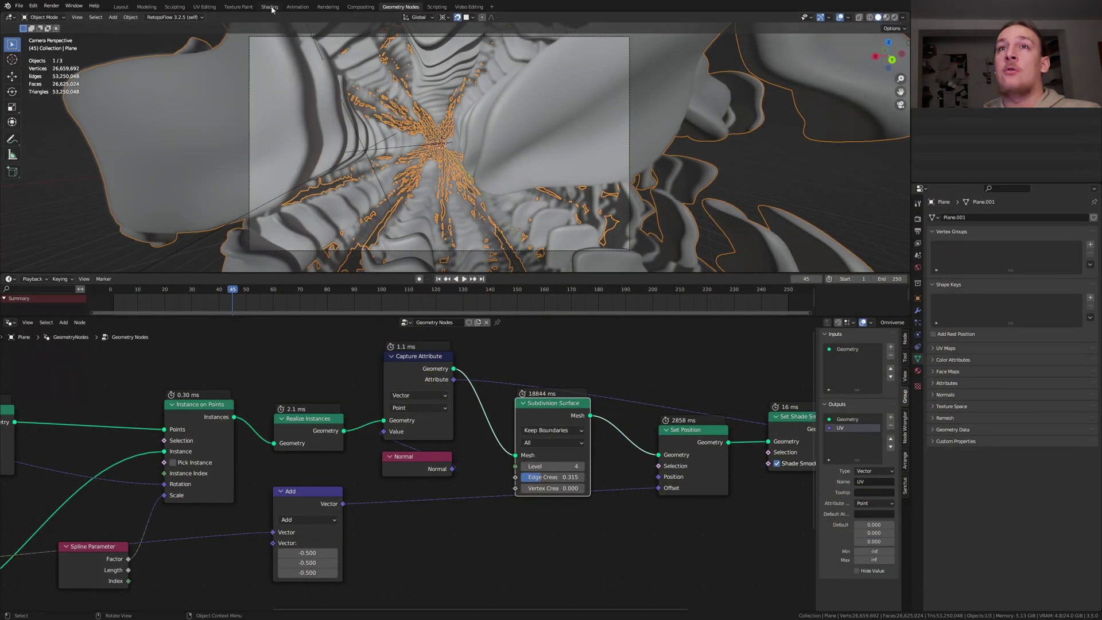
In the compositor, insert a Denoise node before Composite and link the Denoising Normal and Denoising Albedo passes to it.
left_click(360, 7)
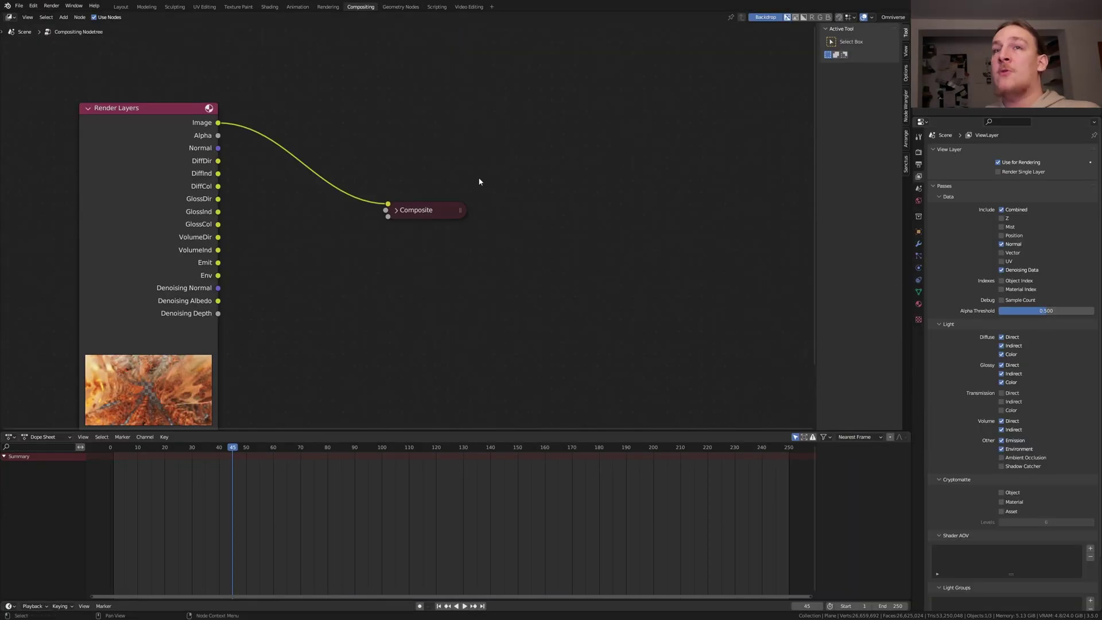
key("shift+a")
type("de")
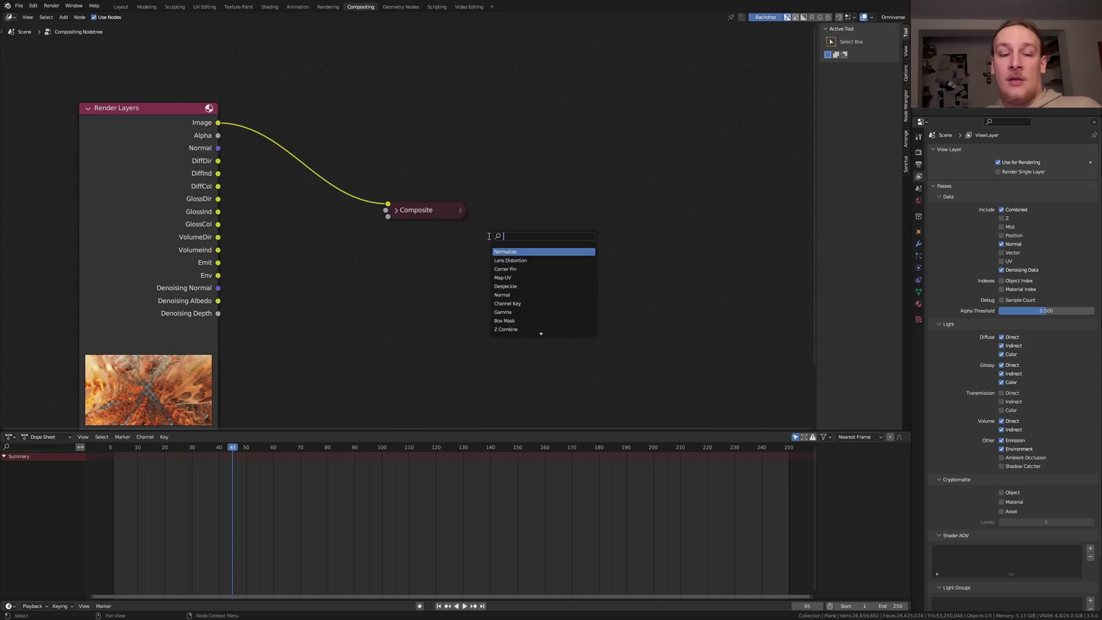
left_click(538, 252)
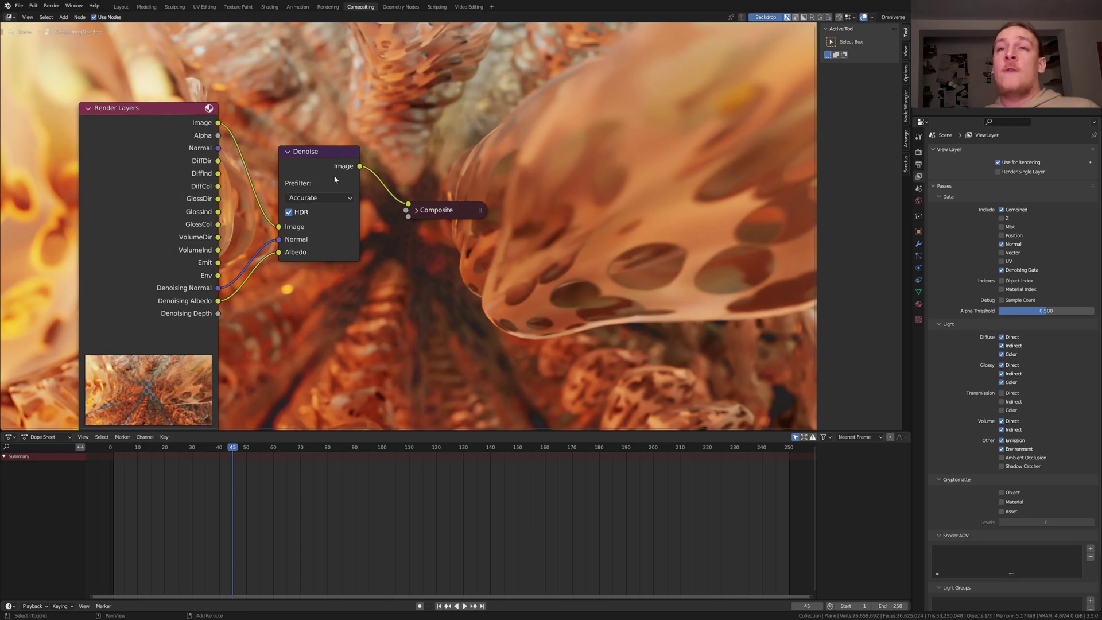
Connect a Viewer to the Denoise node, join both outputs through a reroute and move them away to make room.
left_click(335, 180, "ctrl+shift")
left_click_drag(434, 177, 444, 254)
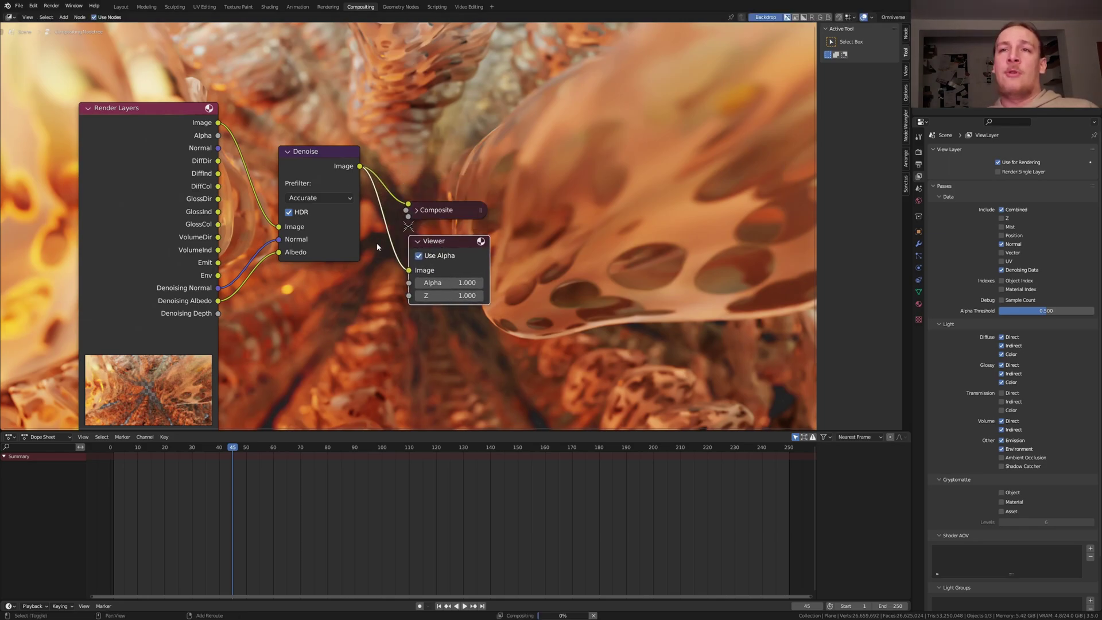
right_click_drag(377, 246, 416, 142, "shift")
left_click_drag(371, 181, 509, 321)
key("g")
left_click(418, 229)
Insert an Alpha Over node after Denoise and feed the denoised image into its second Image input.
key("shift+a")
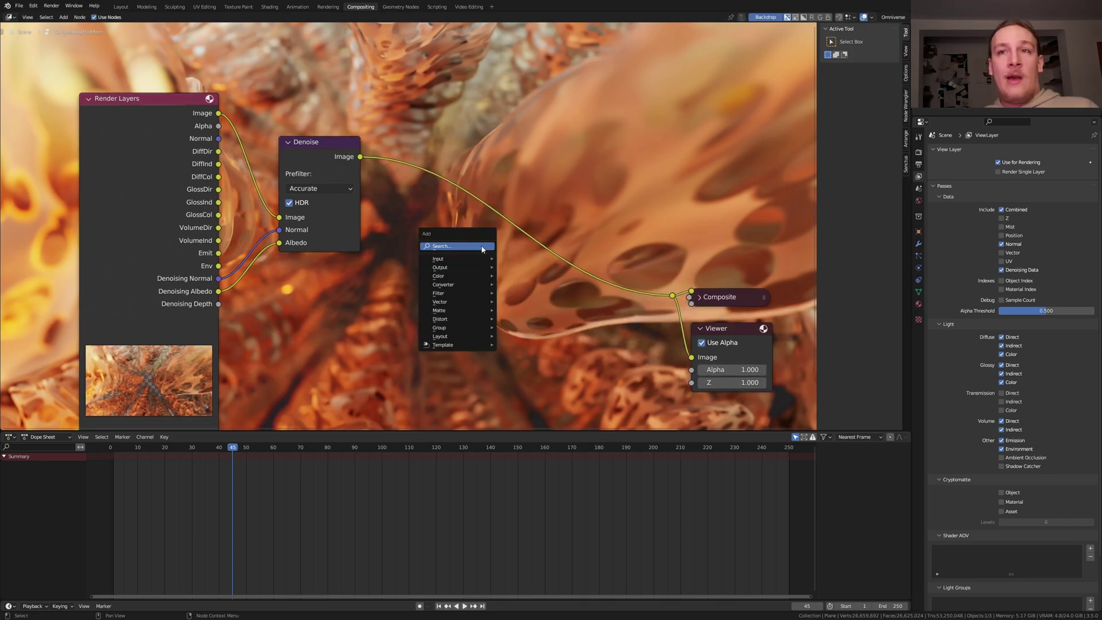
type("a")
left_click(511, 270)
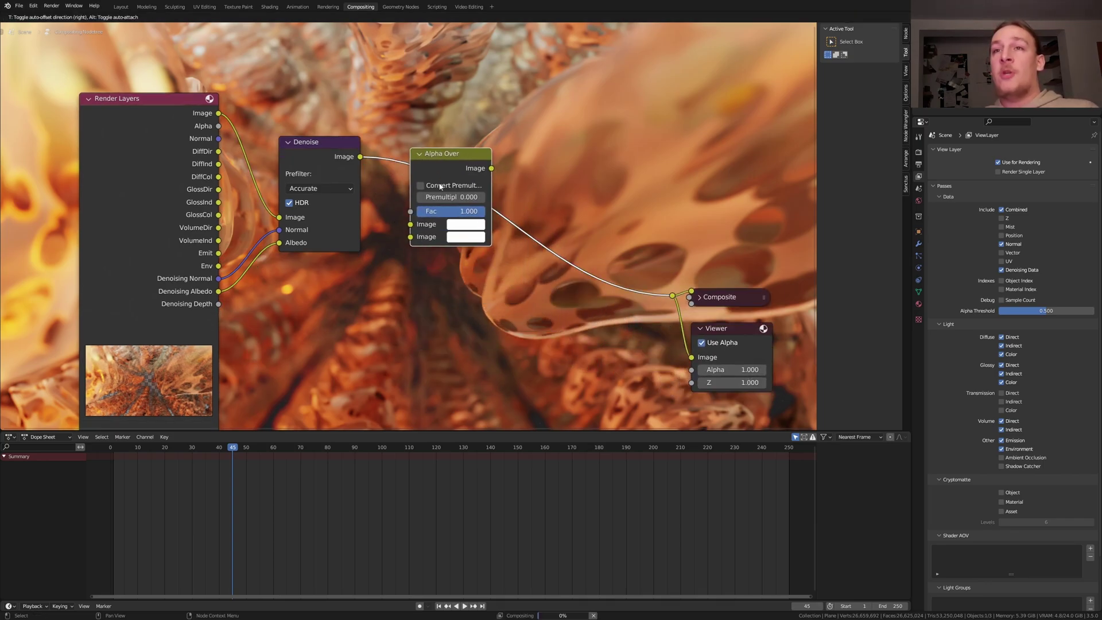
left_click(450, 198)
left_click_drag(410, 223, 410, 237)
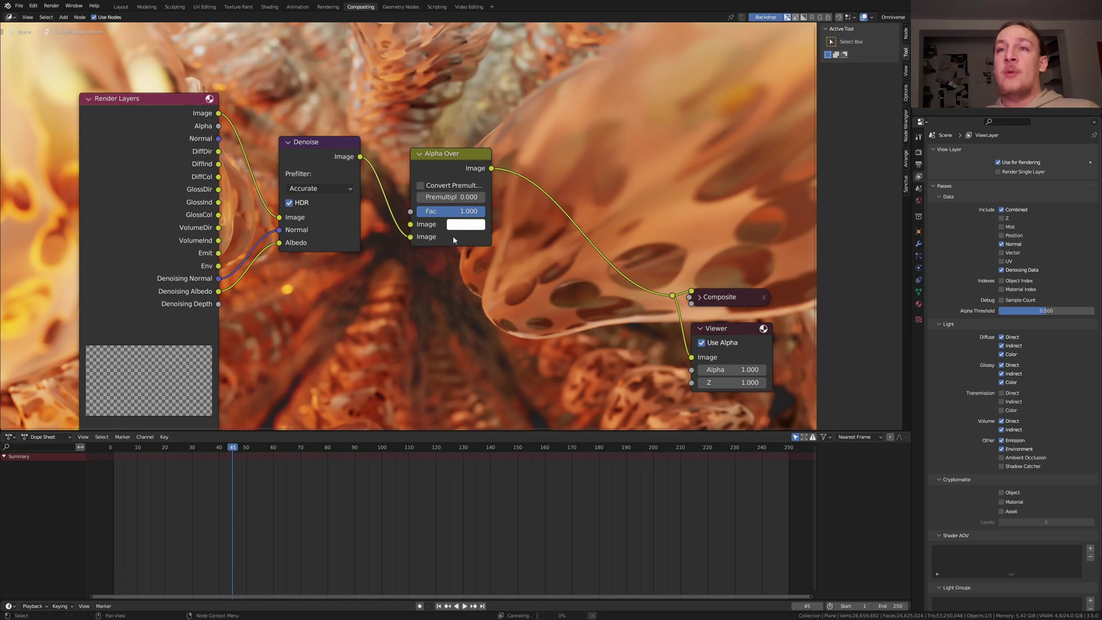
Set the Alpha Over node's first Image color to a saturated orange-red.
left_click(471, 227)
left_click_drag(486, 133, 485, 139)
left_click_drag(485, 139, 483, 142)
Insert a Glare node between the Alpha Over node and the output reroute.
key("shift+a")
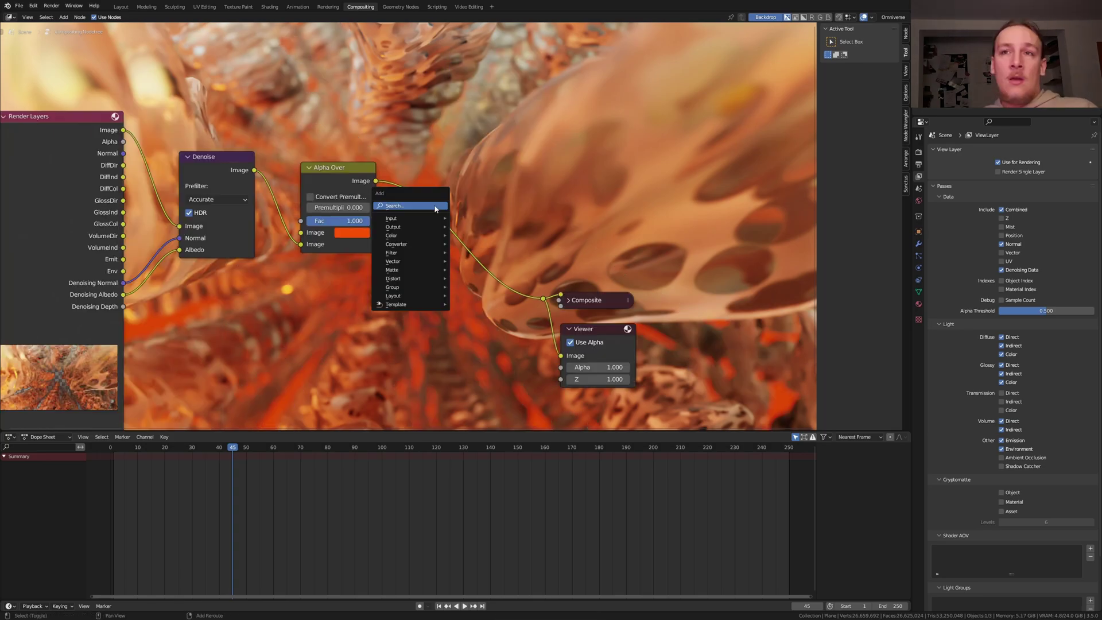
left_click(437, 206)
type("g")
left_click(474, 229)
left_click(457, 212)
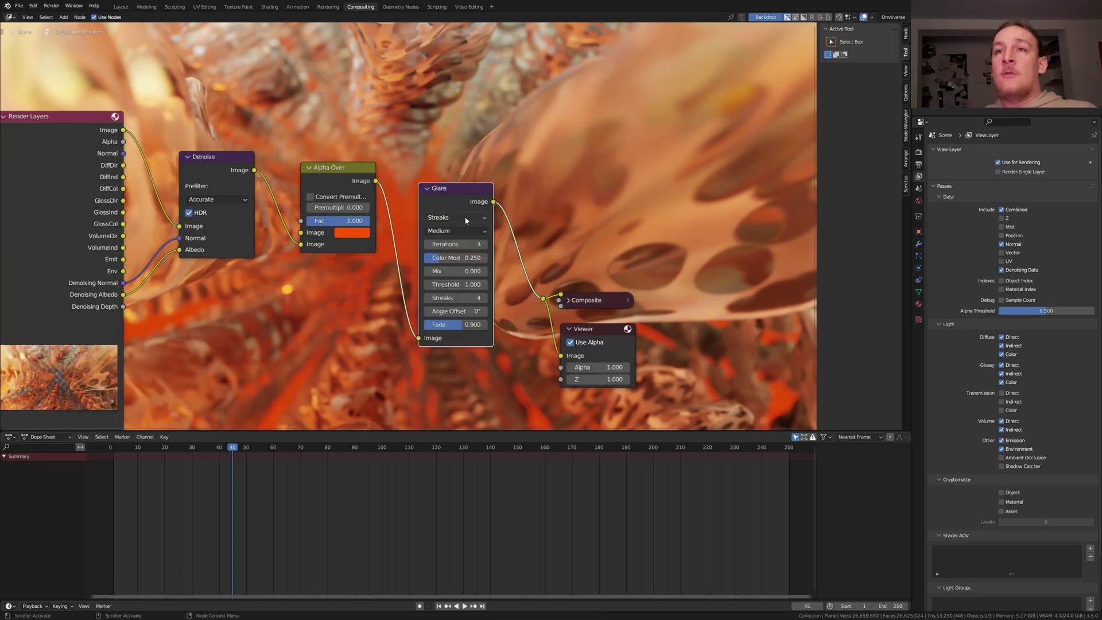
Set the Glare node's type to Fog Glow and its quality to High.
left_click(466, 220)
left_click(462, 253)
left_click(468, 232)
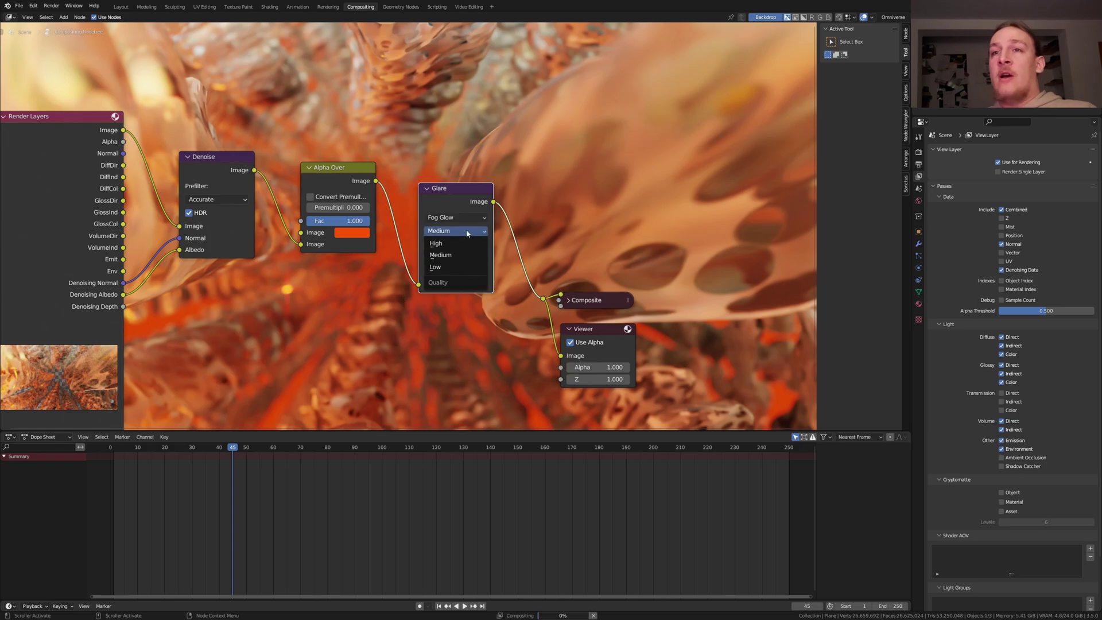
left_click(448, 243)
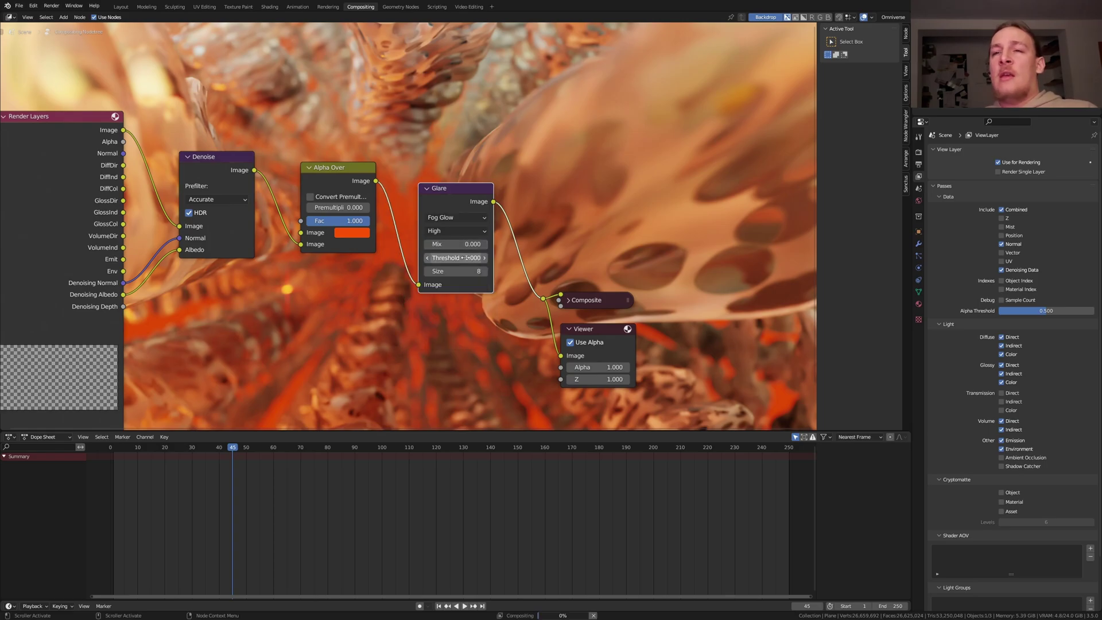
Set the Glare size to 9 and insert a duplicate Alpha Over node after it, feeding the glare into its second Image input.
left_click(489, 275)
middle_click_drag(348, 181, 293, 197)
key("shift+d")
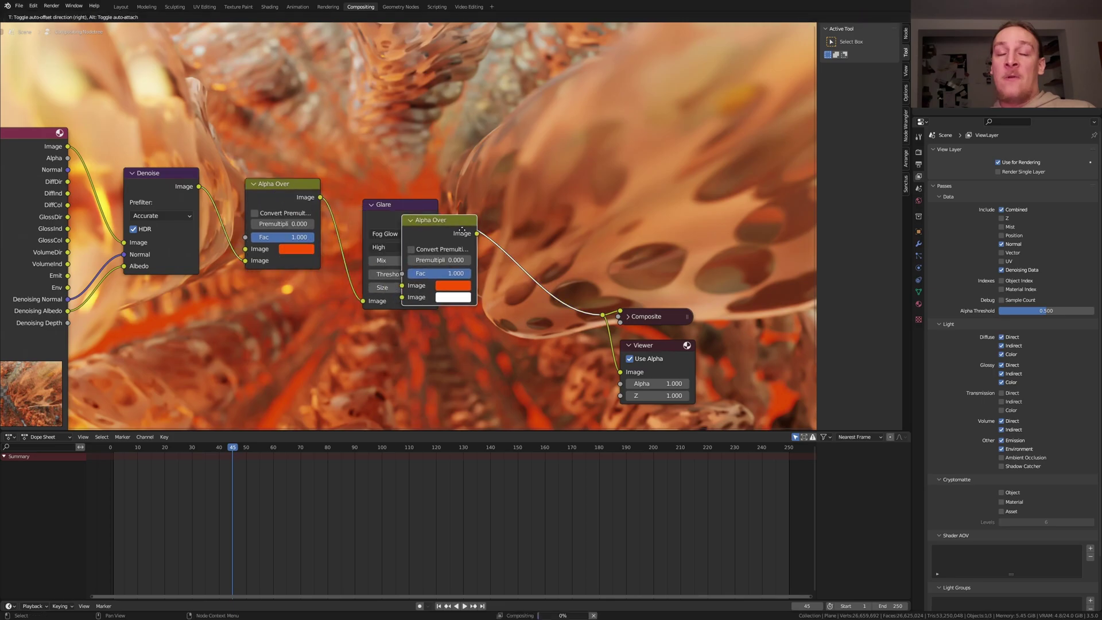
left_click(546, 226)
left_click_drag(481, 283, 481, 294)
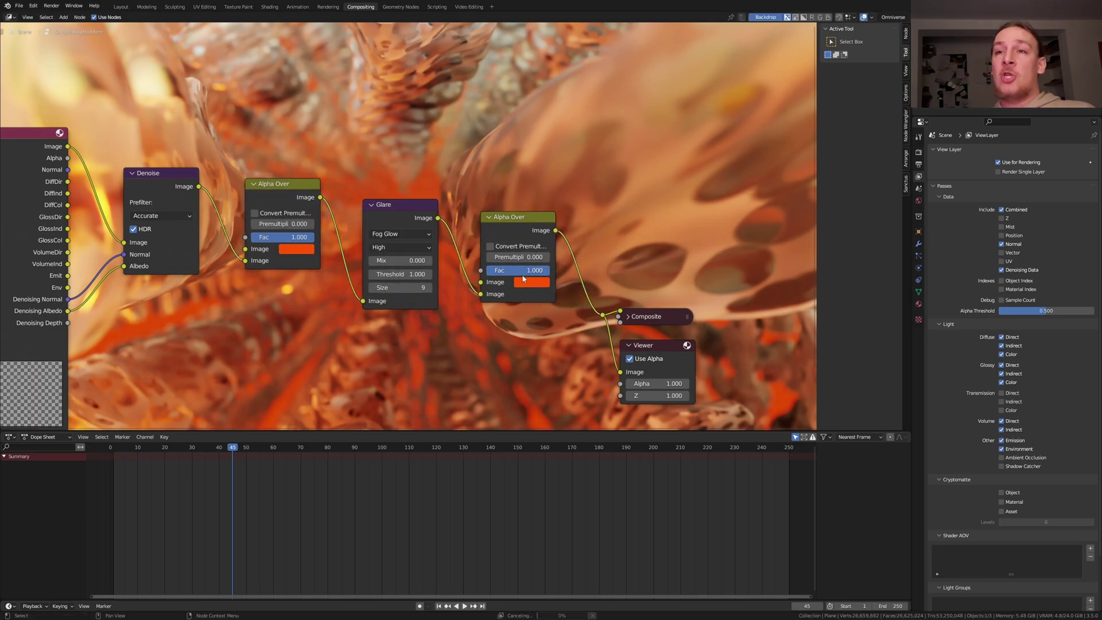
Set the duplicated Alpha Over node's first Image color to black and fit the backdrop to the editor.
left_click(528, 284)
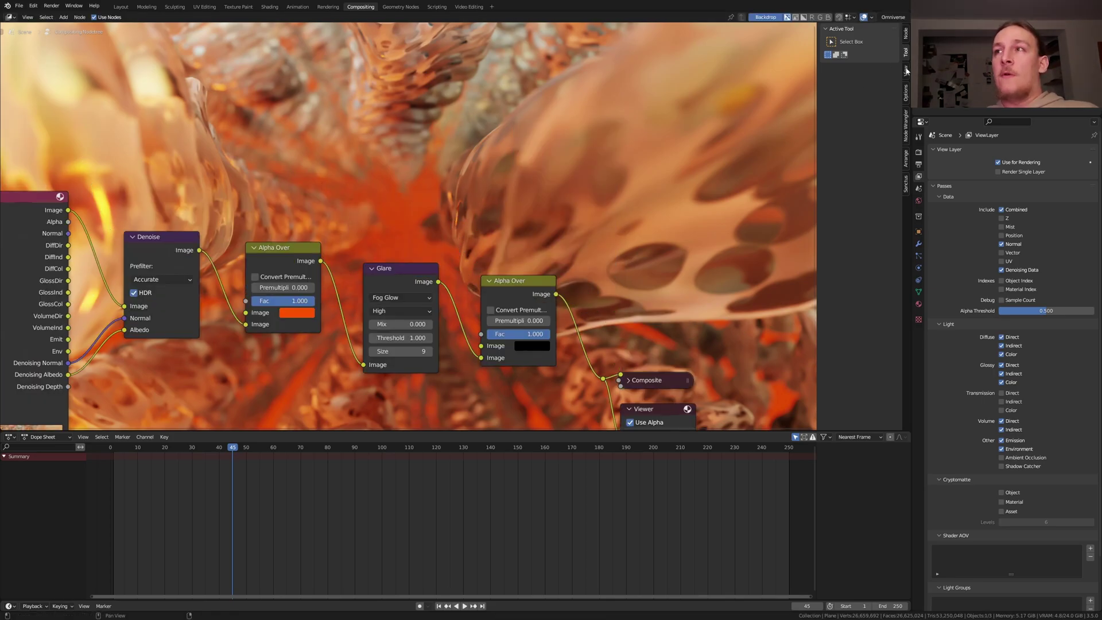
left_click(906, 71)
left_click(860, 93)
Add a Box Mask node and connect its Mask output to the Fac input of the black Alpha Over node.
middle_click_drag(447, 241, 400, 256)
key("shift+a")
left_click(401, 256)
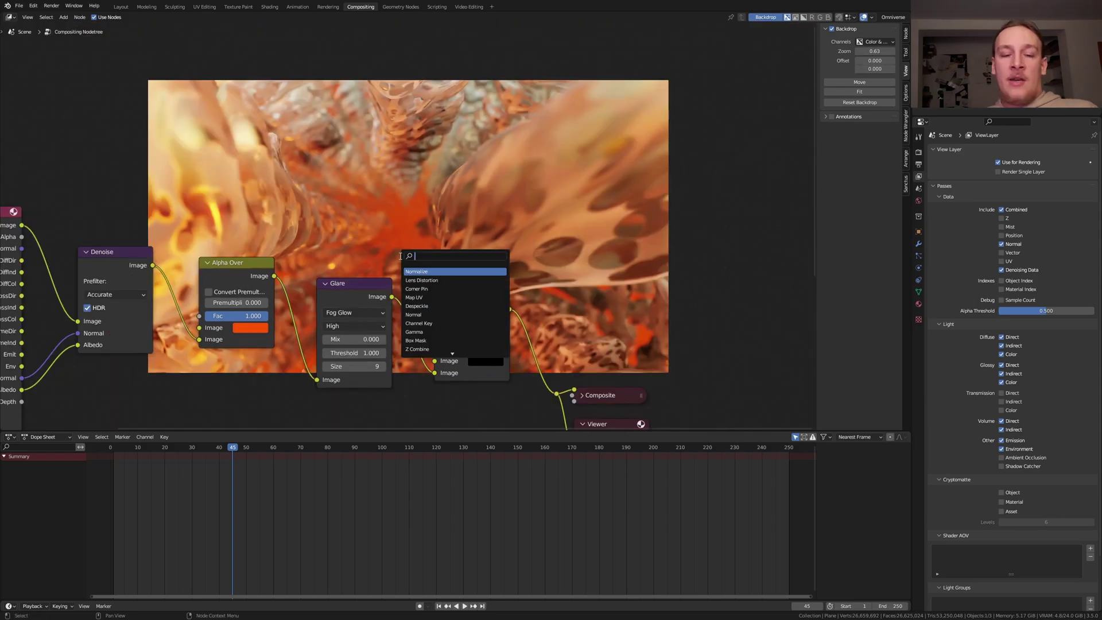
left_click(416, 340)
left_click_drag(288, 150, 434, 348)
Set the Box Mask's width to 0.8 and its height to 0.4.
left_click(234, 179)
key("BackSpace")
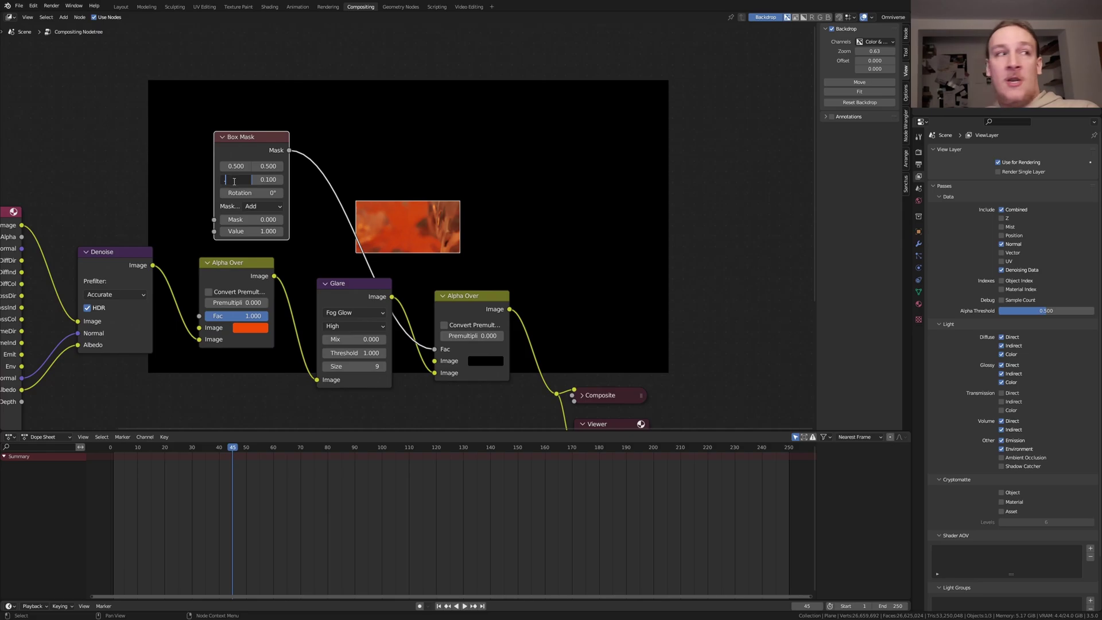
type("0.8")
key("Tab")
type("0.4")
key("Return")
Insert a Blur node between the Box Mask and the Alpha Over node, with X and Y both set to 300.
key("shift+a")
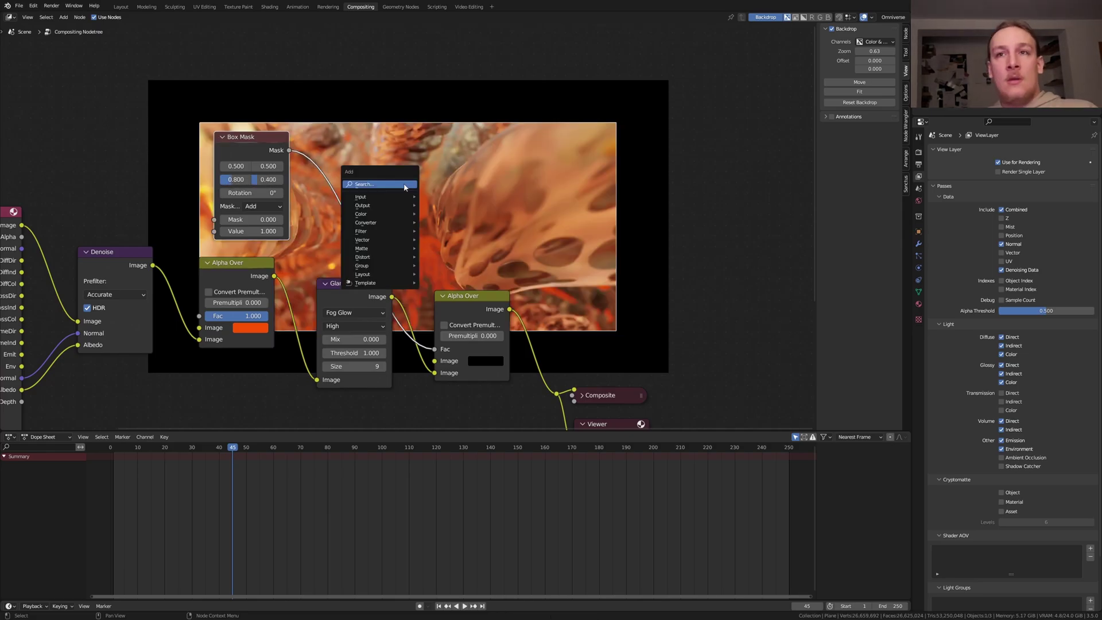
left_click(404, 187)
type("bl")
key("Return")
left_click(339, 114)
left_click_drag(368, 205, 368, 216)
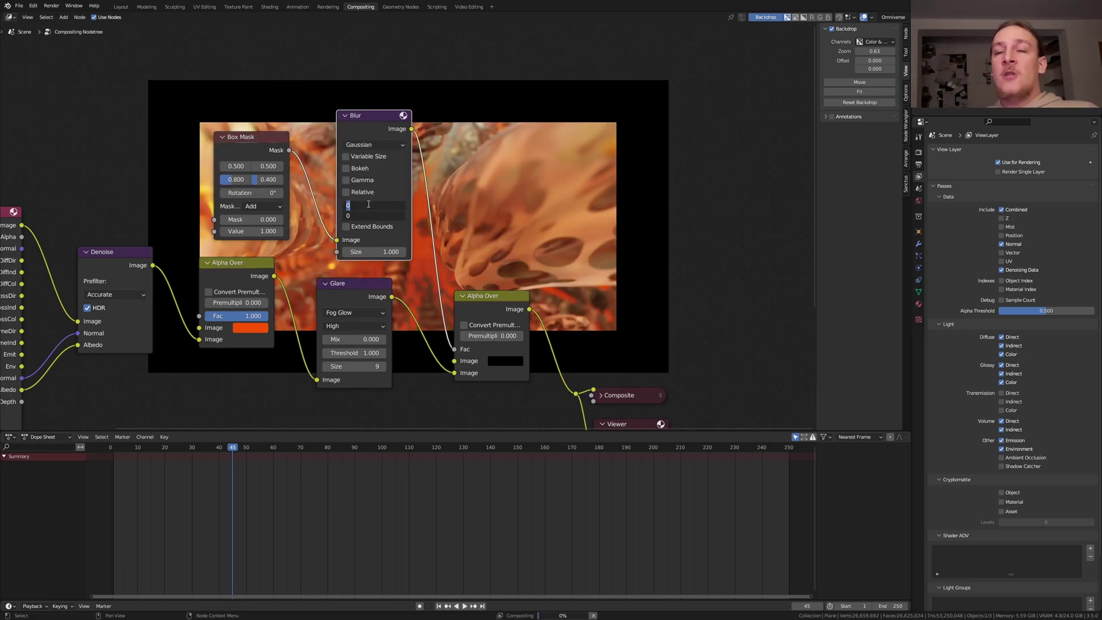
type("300")
key("Return")
Insert a Mix node after the black Alpha Over and connect a new Texture node's Value output to its second Image input.
key("shift+a")
left_click(484, 231)
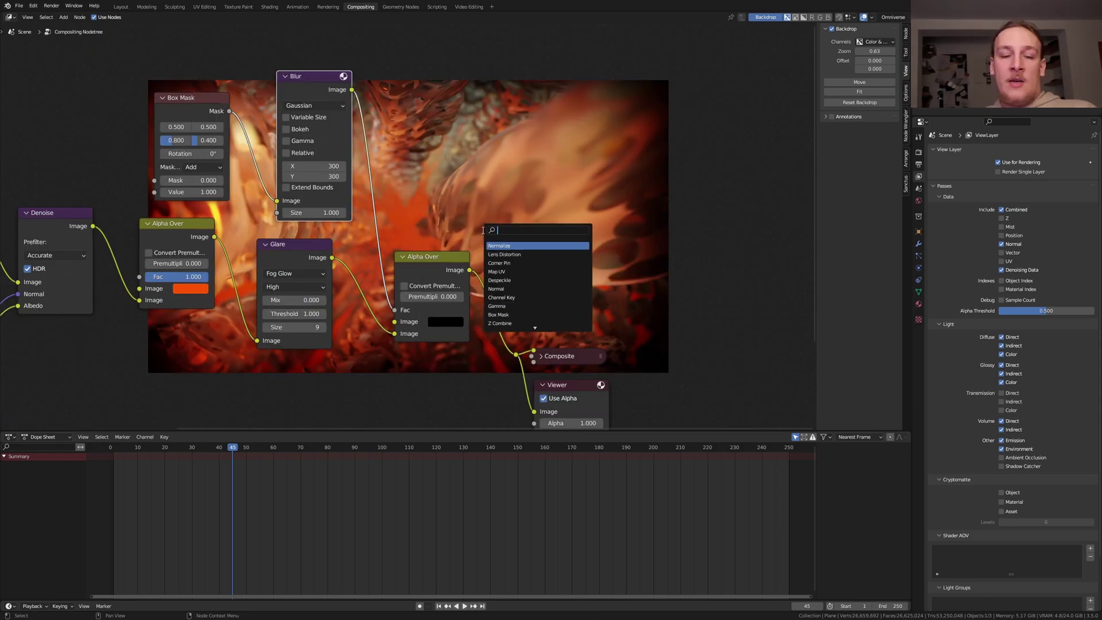
type("mi")
key("Return")
left_click_drag(459, 256, 518, 285)
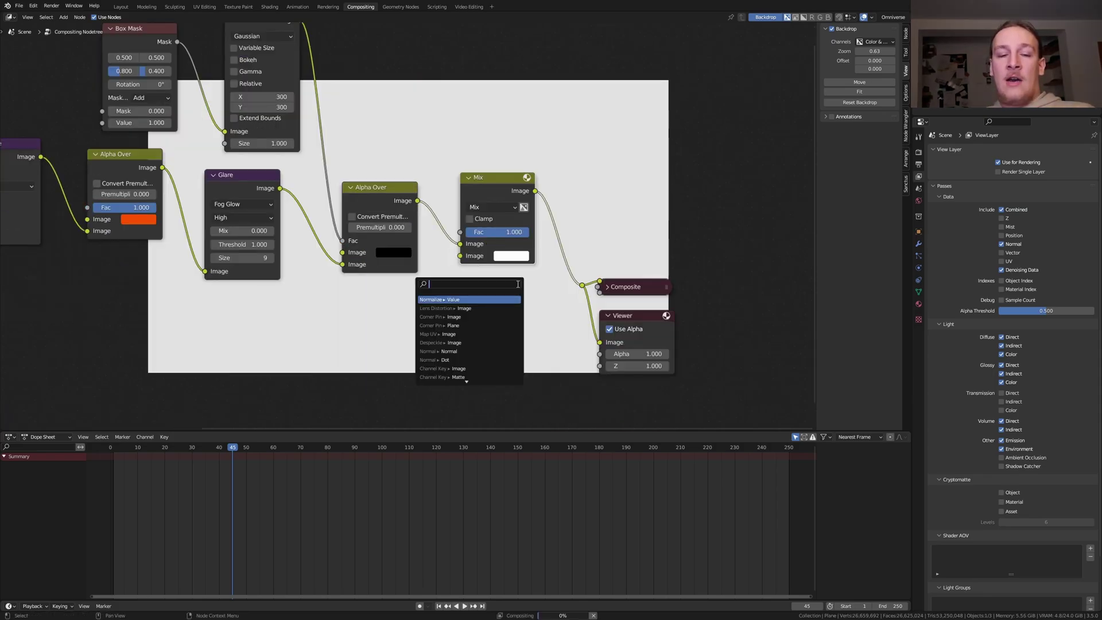
type("te")
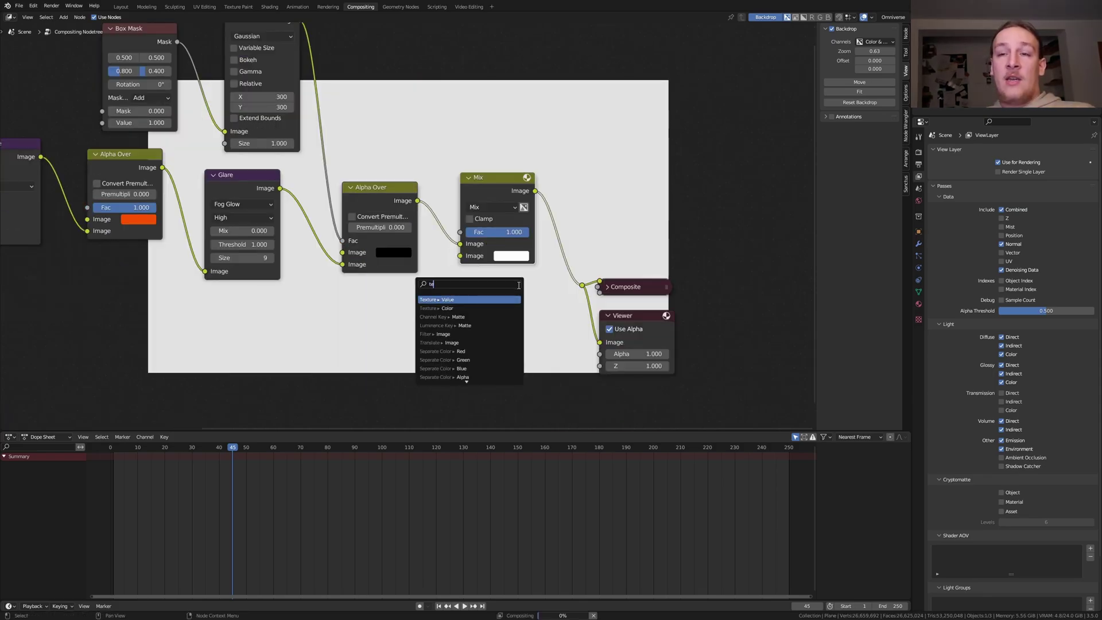
key("Return")
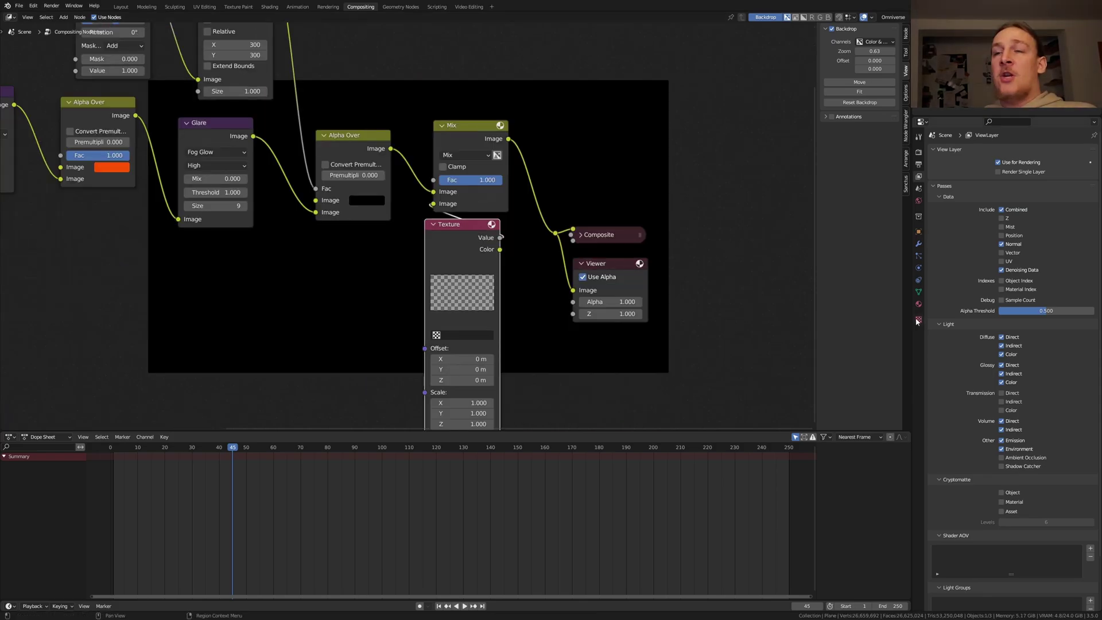
Create a new Clouds texture with its size reduced to 0 and assign it to the Texture node.
left_click(918, 320)
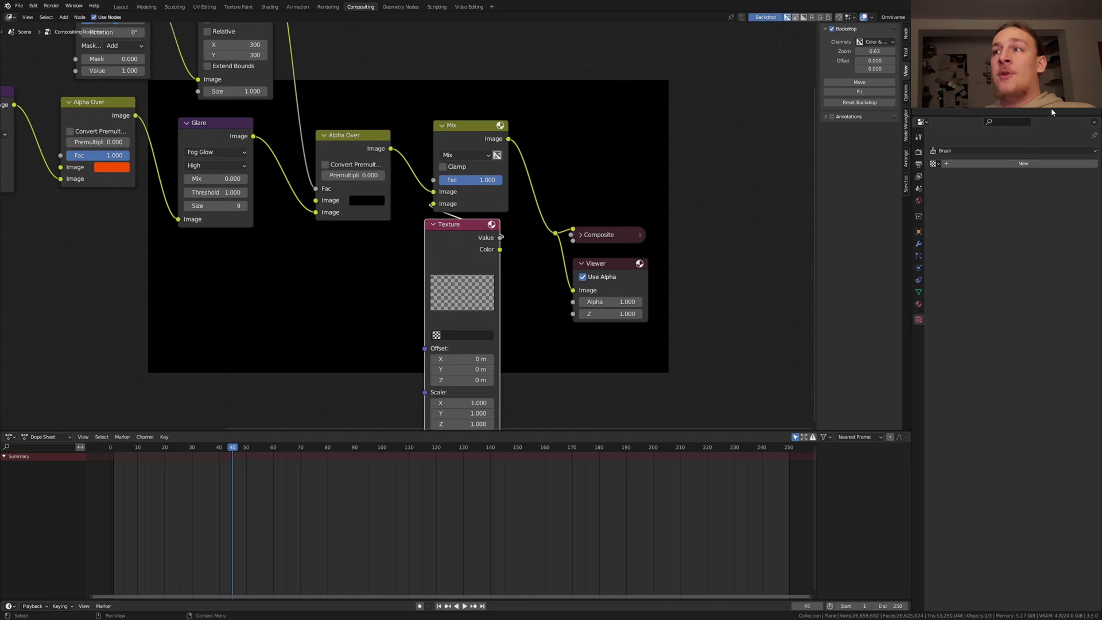
left_click(1023, 164)
left_click(1030, 176)
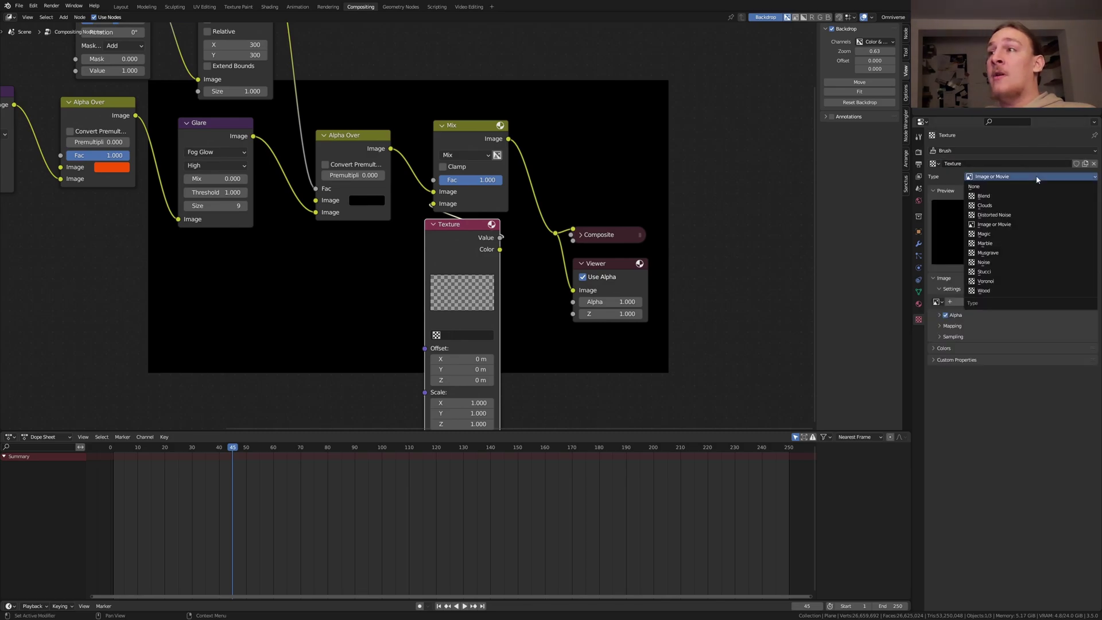
left_click(1025, 206)
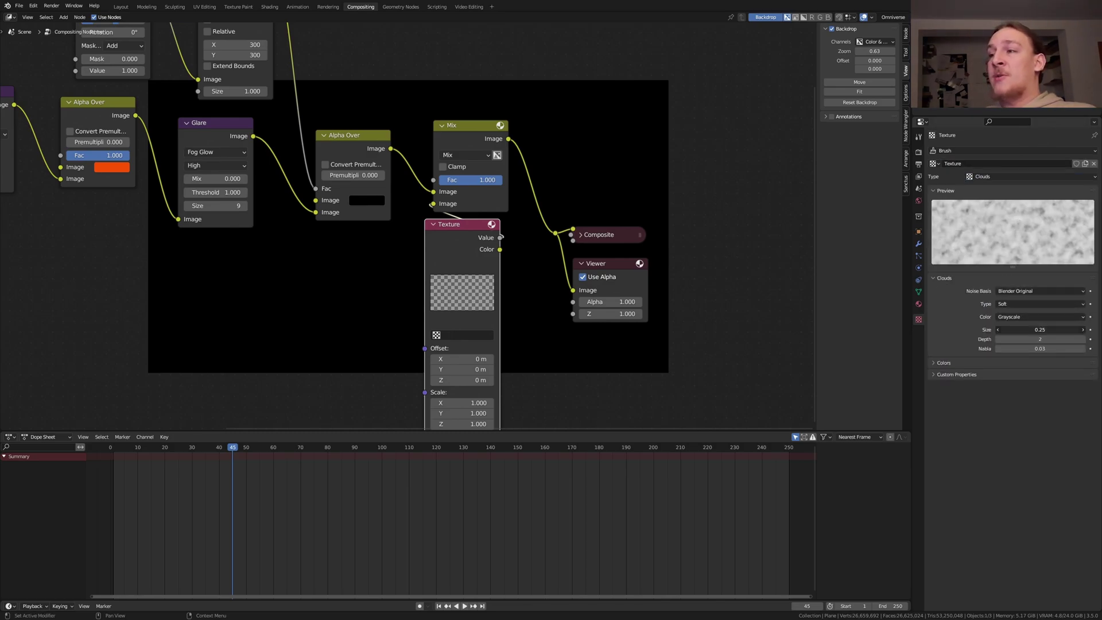
left_click_drag(1040, 330, 1010, 329)
left_click(467, 331)
left_click(473, 345)
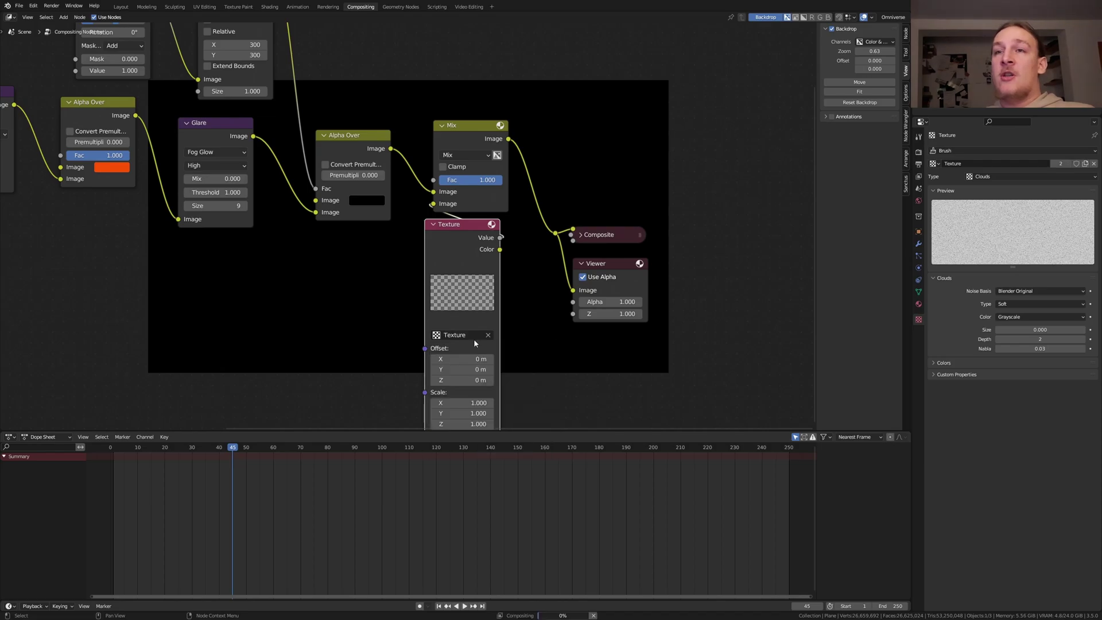
Set the Mix node's factor to 0.025.
left_click(483, 180)
type(".0")
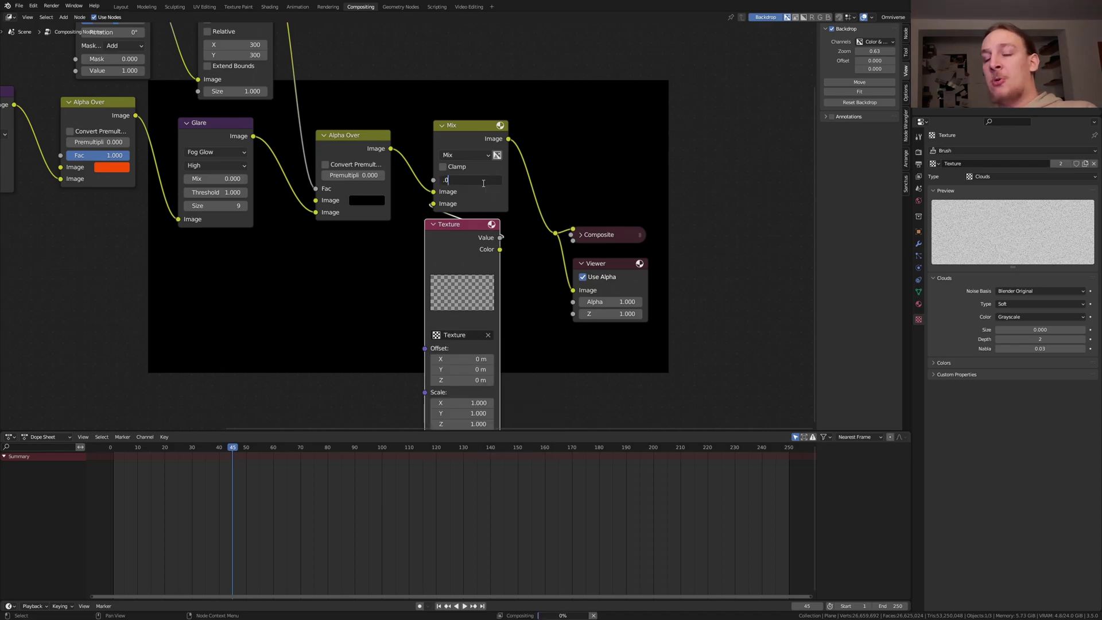
type("25")
key("Return")
Paste the Rendered_Images folder path as the render output location and open the frame rate choices.
left_click(918, 164)
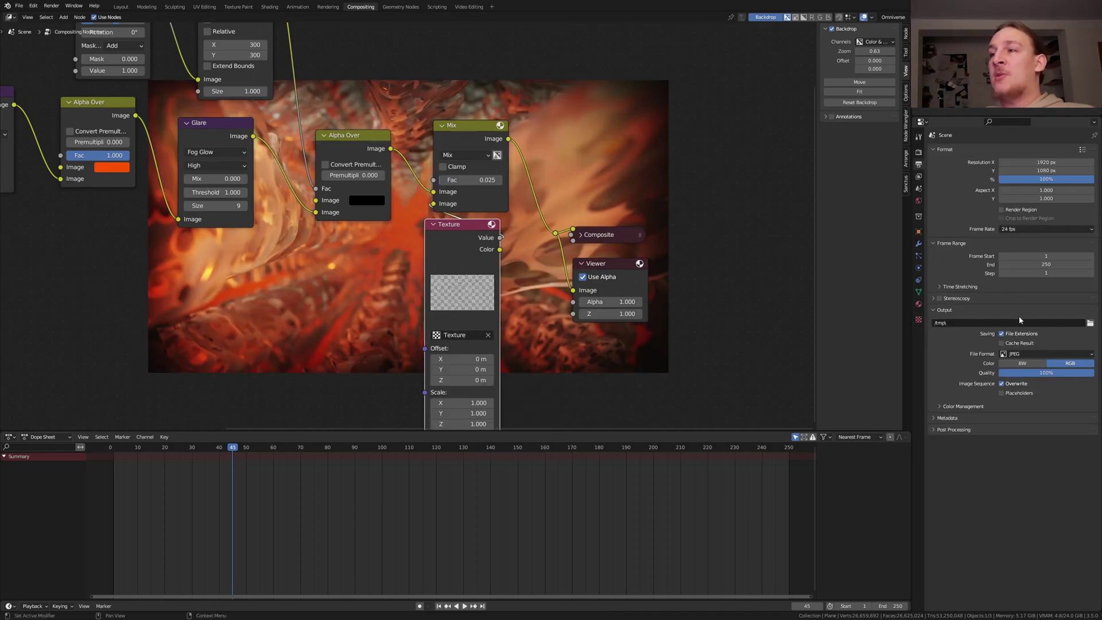
key("ctrl+v")
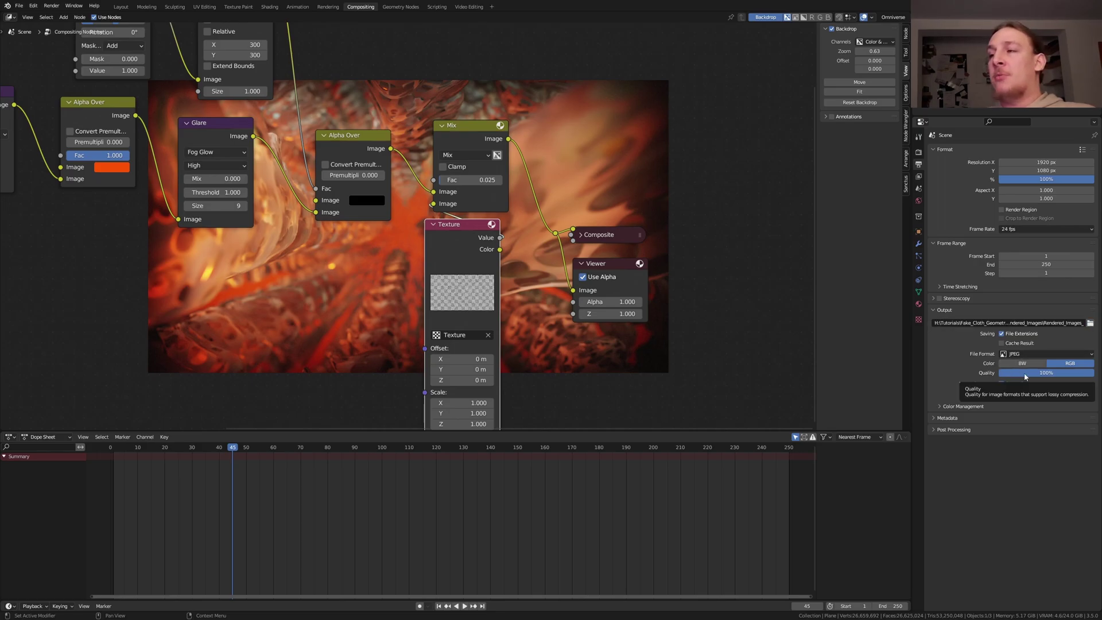
left_click(1032, 229)
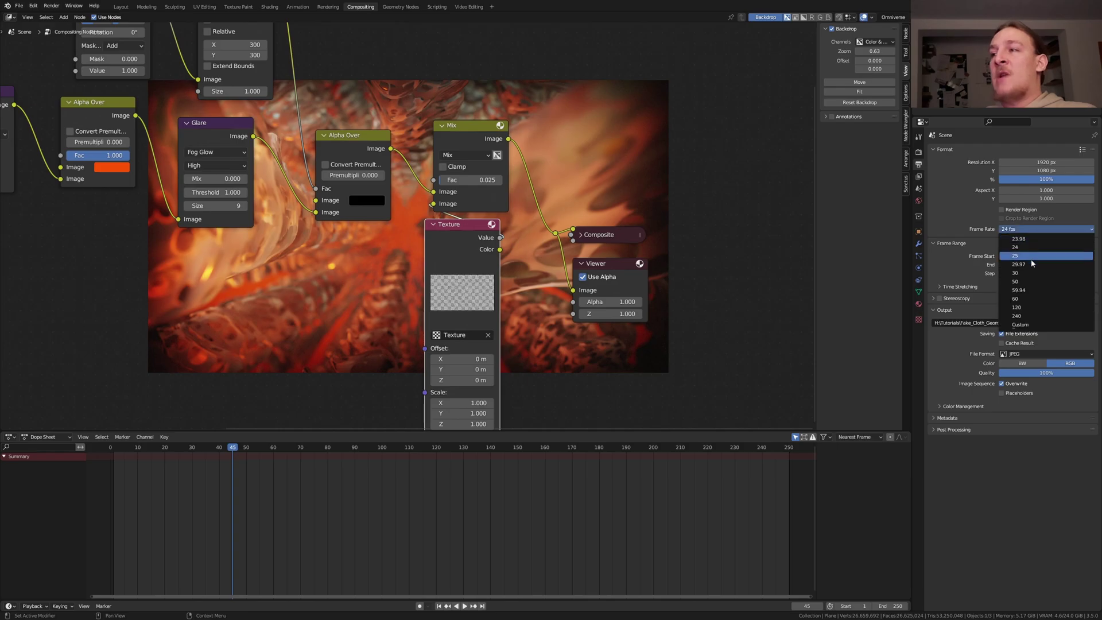